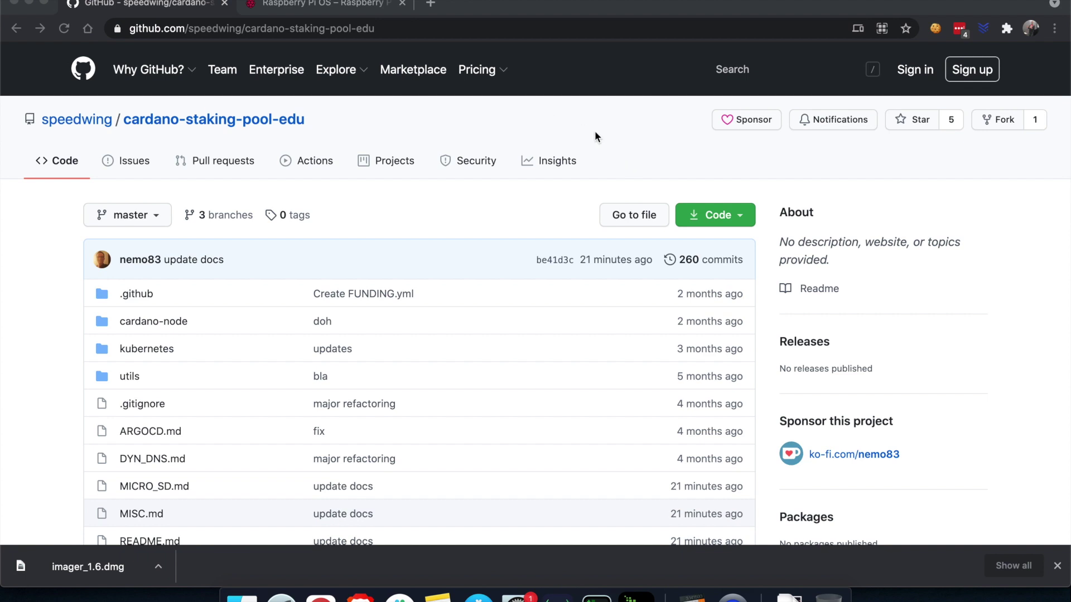
# Open the 'docs' link beside README step 1, Flash the SD card and update the firmware
pyautogui.scroll(-3, 595, 132)
pyautogui.scroll(2, 594, 133)
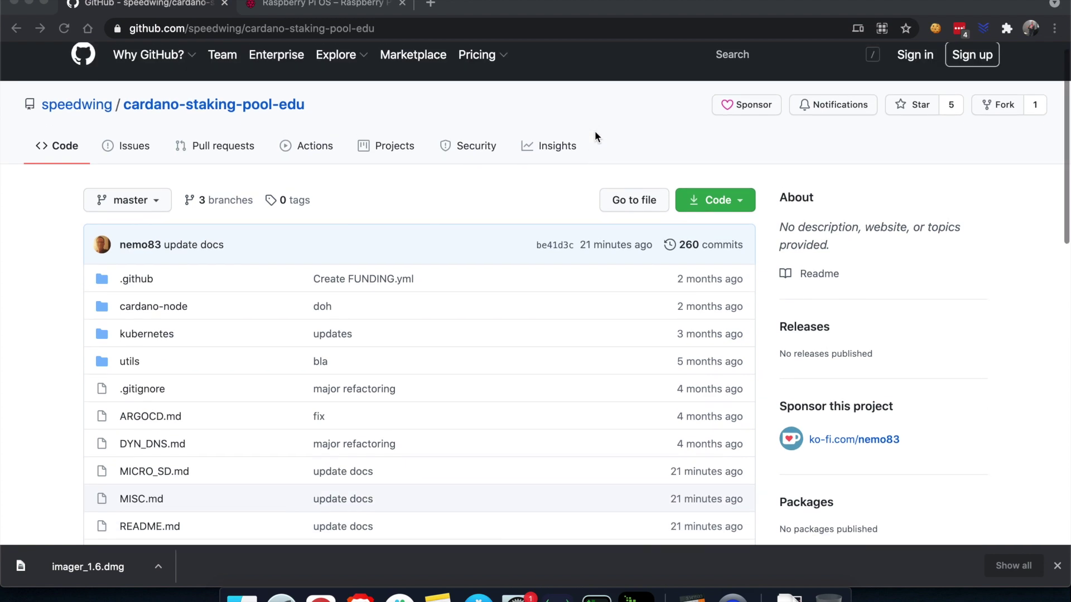
pyautogui.scroll(1, 595, 136)
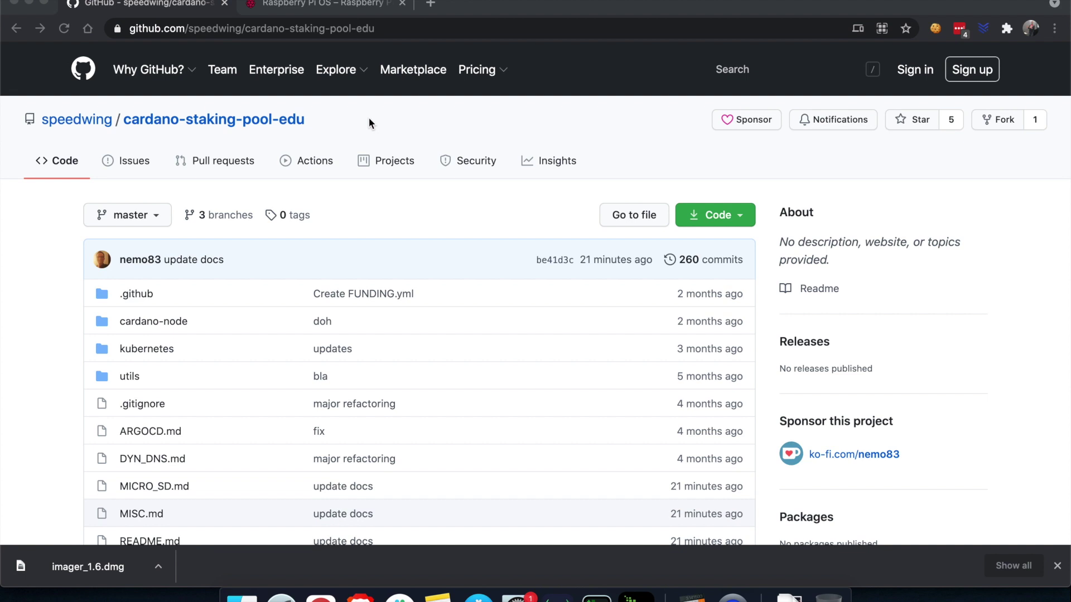
pyautogui.scroll(-10, 369, 119)
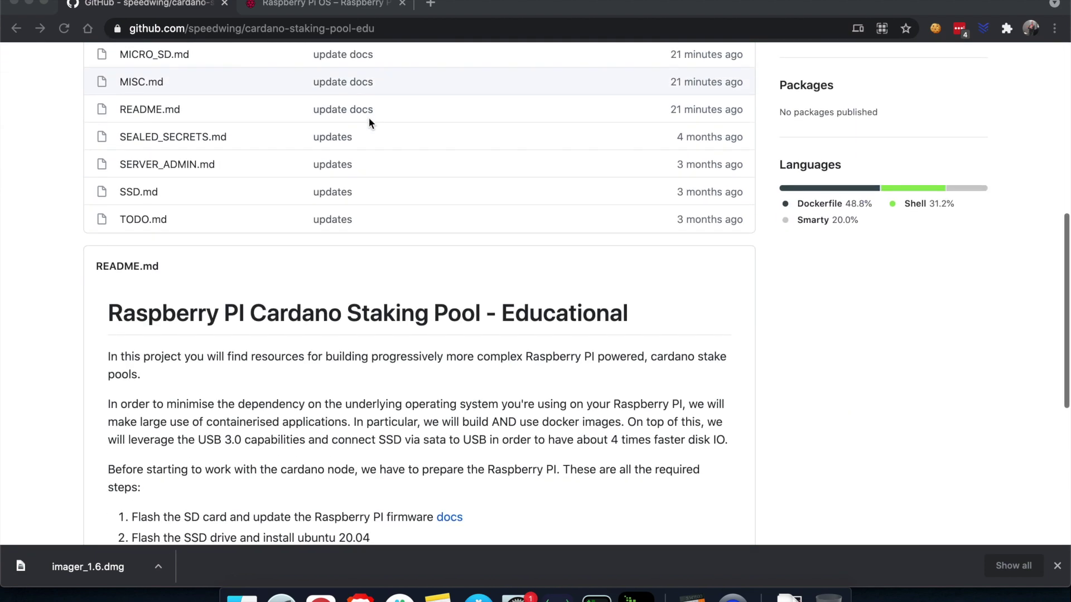
pyautogui.scroll(-3, 477, 312)
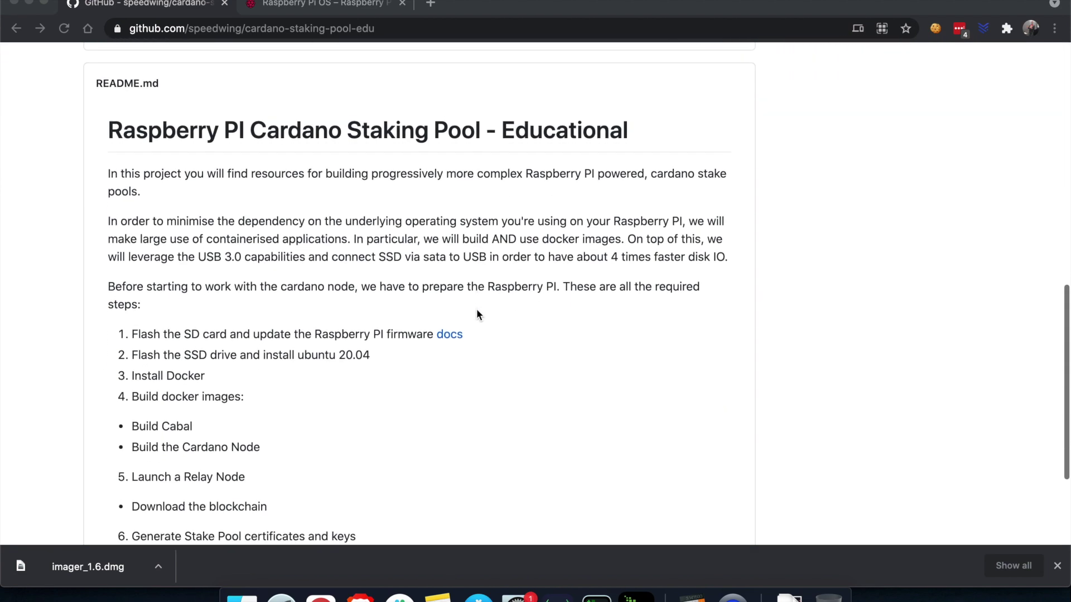
pyautogui.scroll(-1, 476, 315)
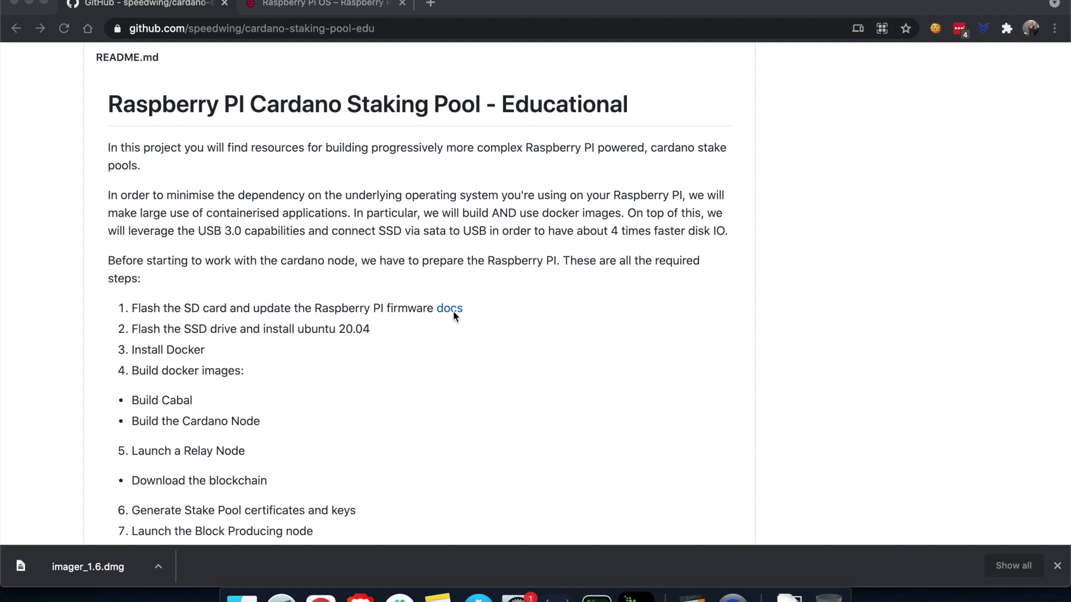
pyautogui.press('super+Tab')
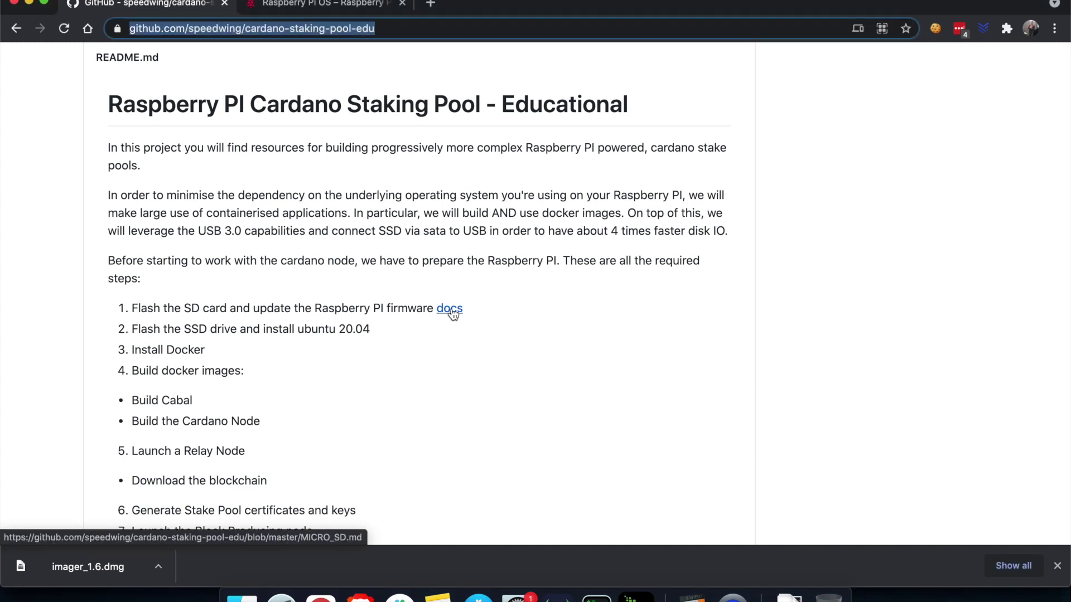
pyautogui.click(447, 310)
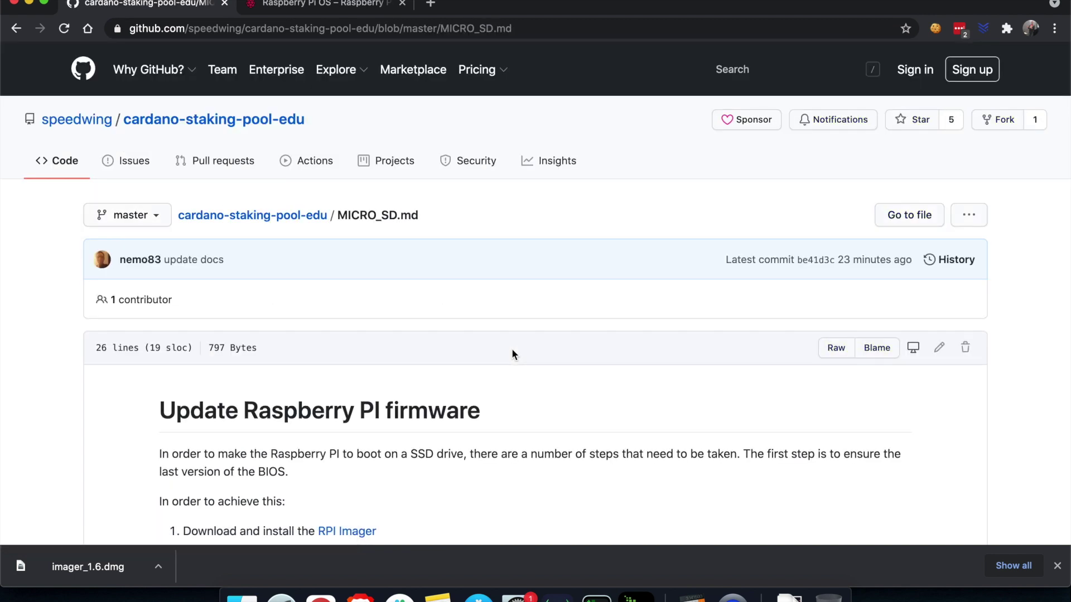
# Follow the RPI Imager link in MICRO_SD.md, close the duplicate tab, and switch to the Raspberry Pi OS page
pyautogui.scroll(-3, 513, 351)
pyautogui.scroll(-3, 512, 355)
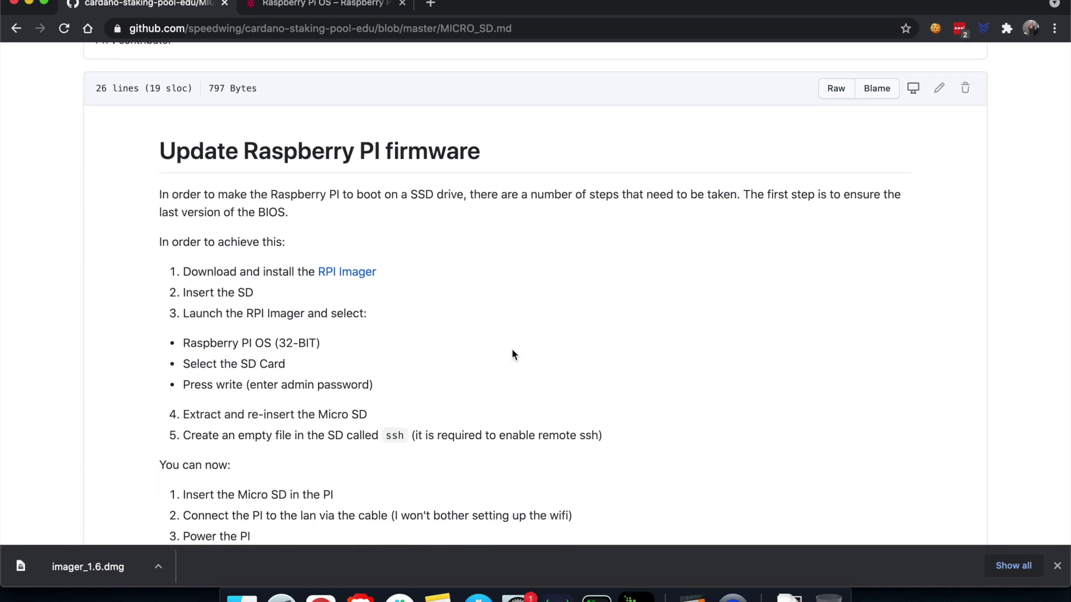
pyautogui.keyDown('super'); pyautogui.click(346, 273); pyautogui.keyUp('super')
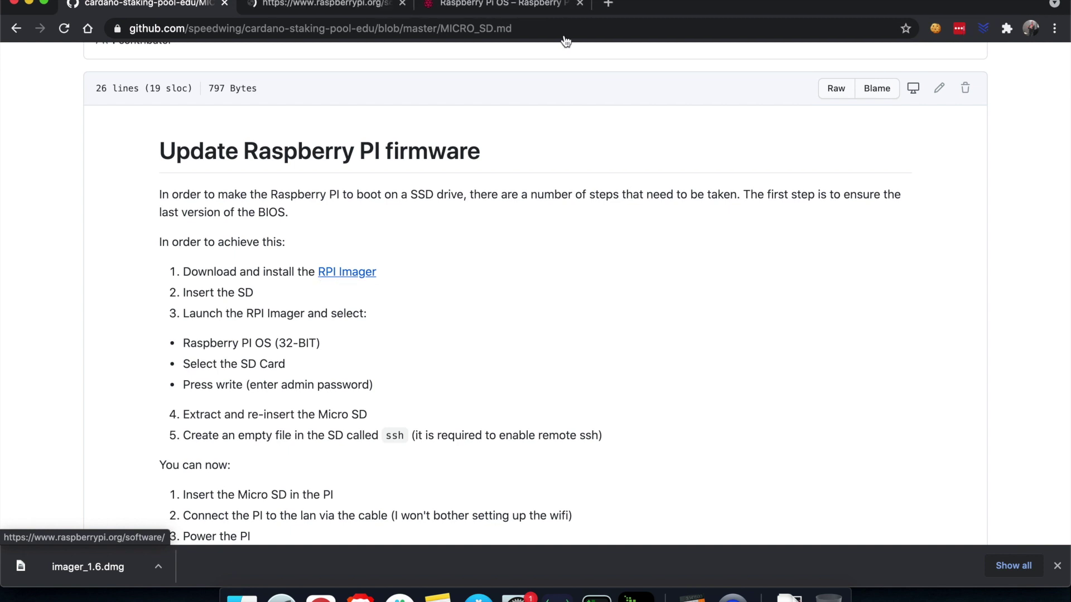
pyautogui.click(580, 4)
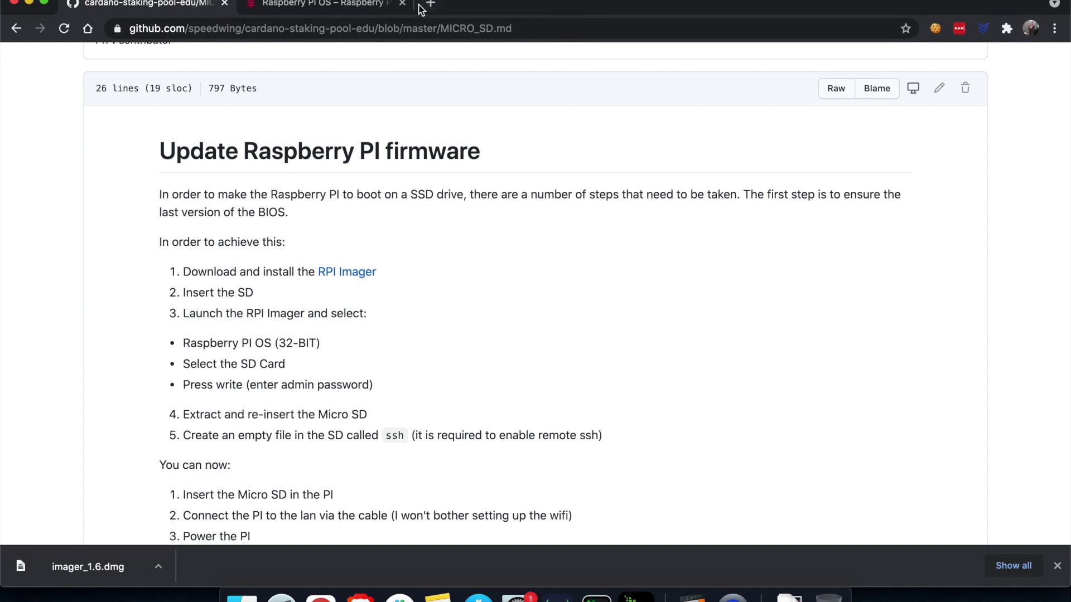
pyautogui.click(388, 7)
# Download Raspberry Pi Imager for macOS from the Raspberry Pi OS software page
pyautogui.scroll(-3, 626, 319)
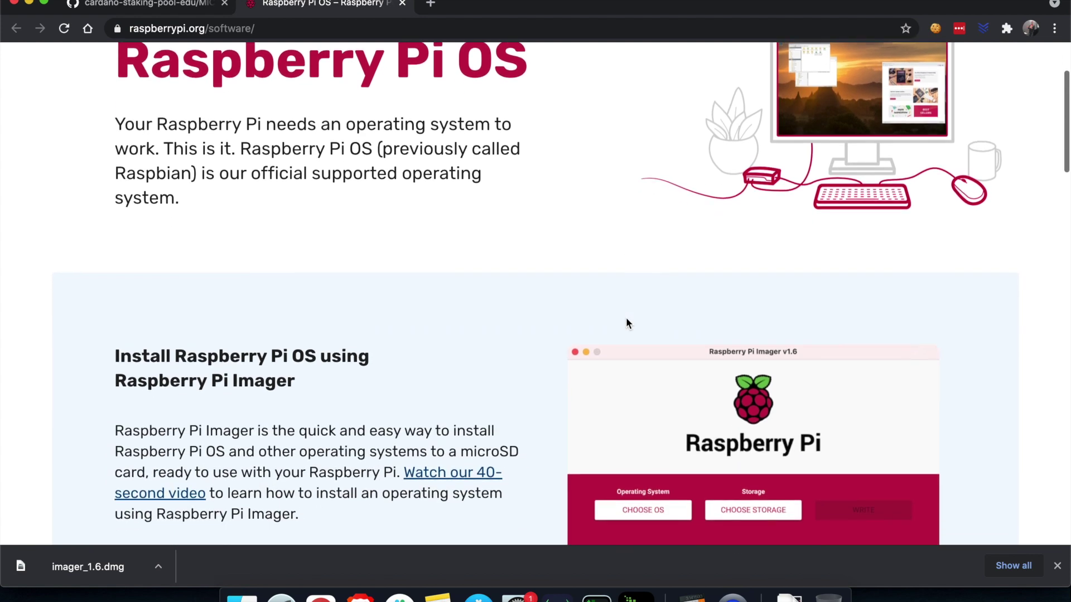
pyautogui.scroll(3, 626, 319)
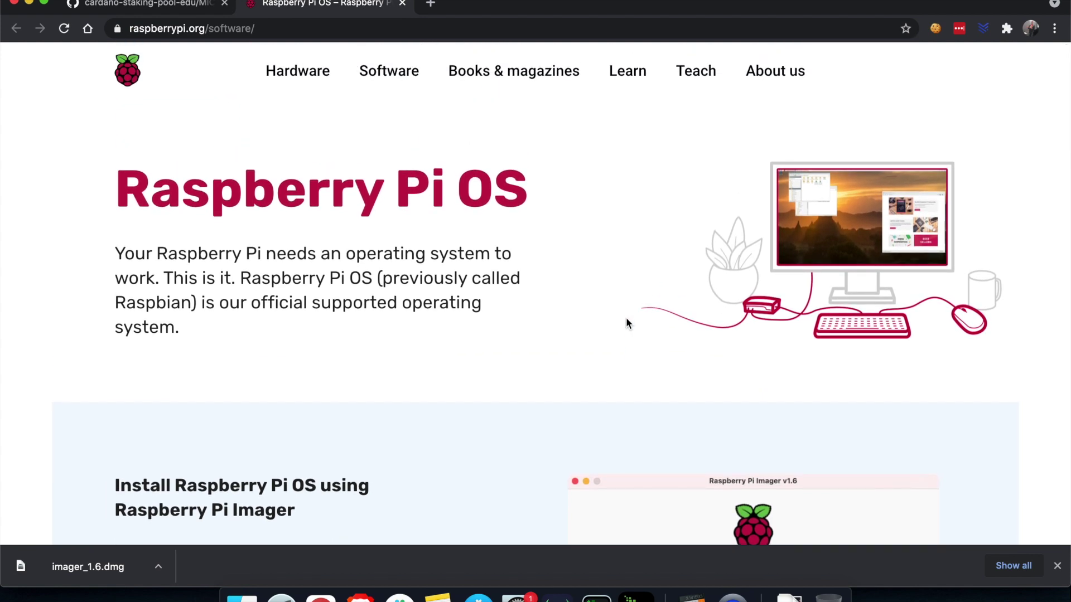
pyautogui.scroll(-6, 626, 323)
pyautogui.scroll(-2, 628, 322)
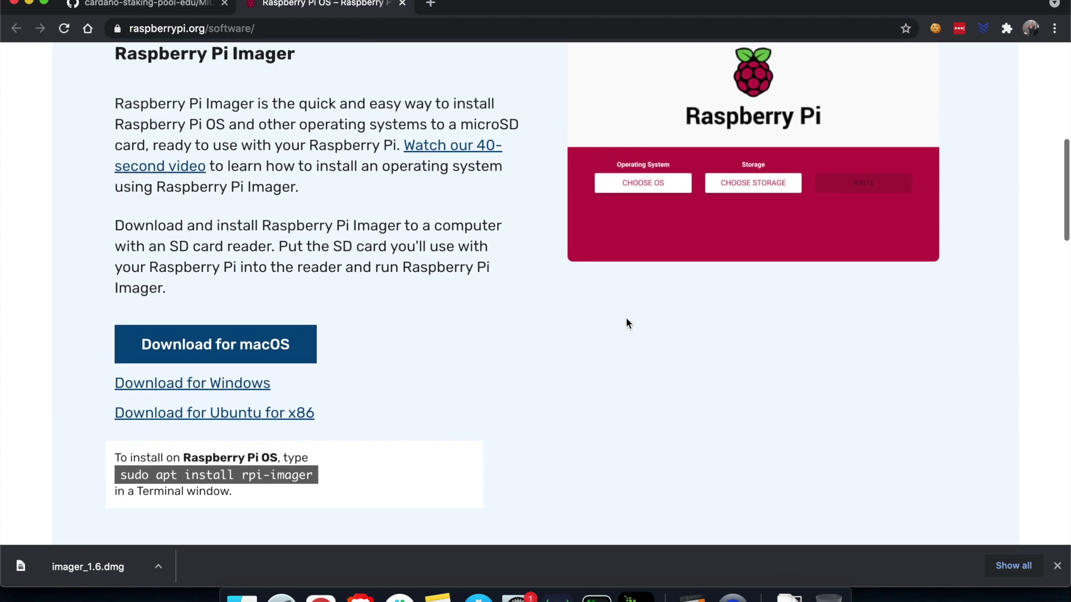
pyautogui.click(274, 348)
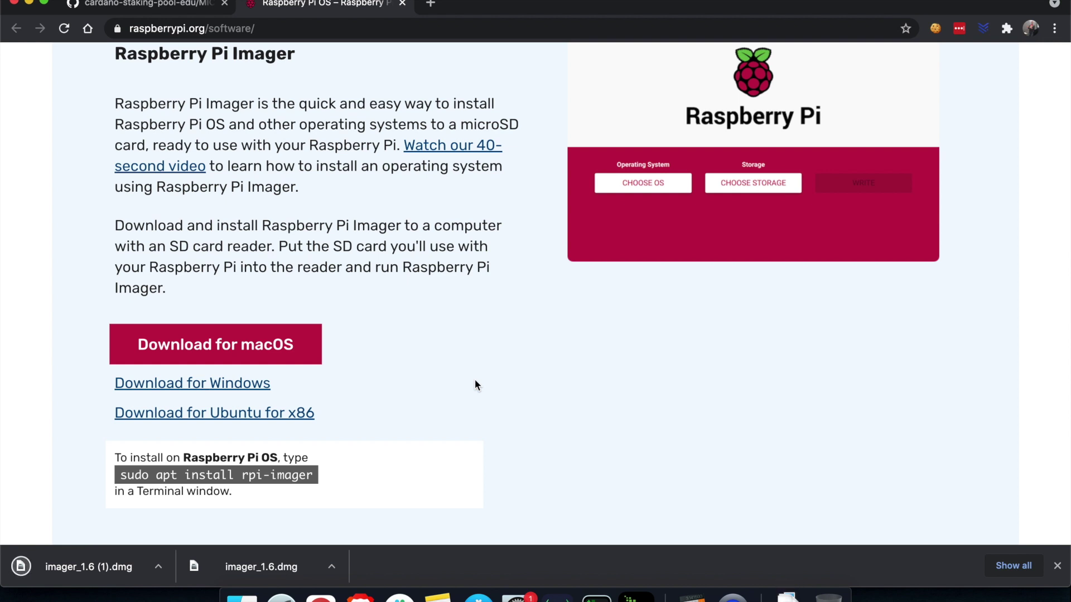
# Open imager_1.6 (1).dmg and copy Raspberry Pi Imager into Applications, replacing the older copy
pyautogui.click(84, 567)
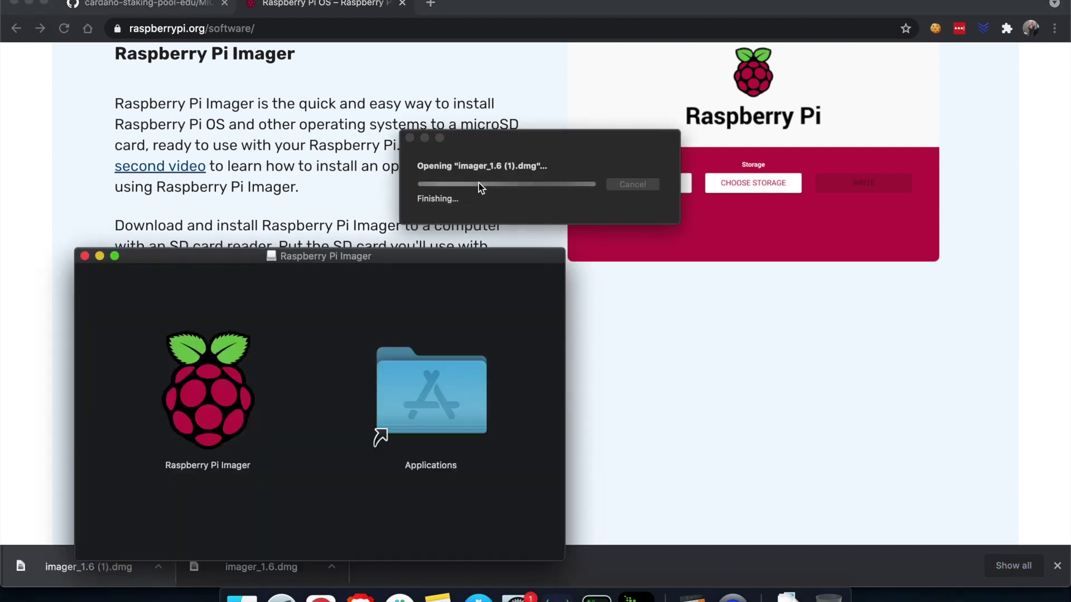
pyautogui.moveTo(426, 255); pyautogui.dragTo(595, 146)
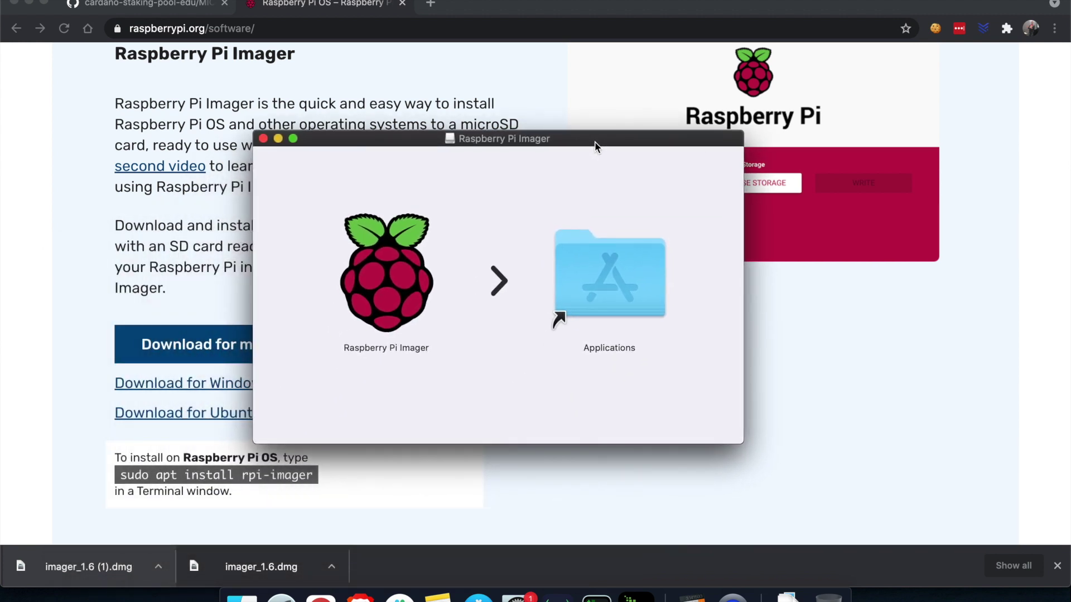
pyautogui.moveTo(380, 307); pyautogui.dragTo(593, 301)
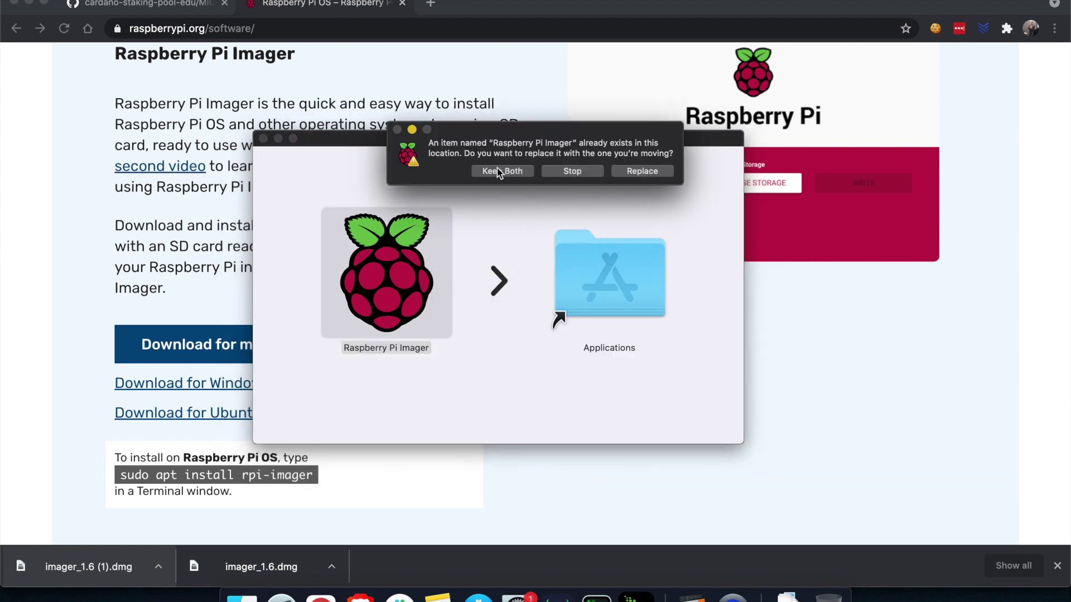
pyautogui.click(638, 171)
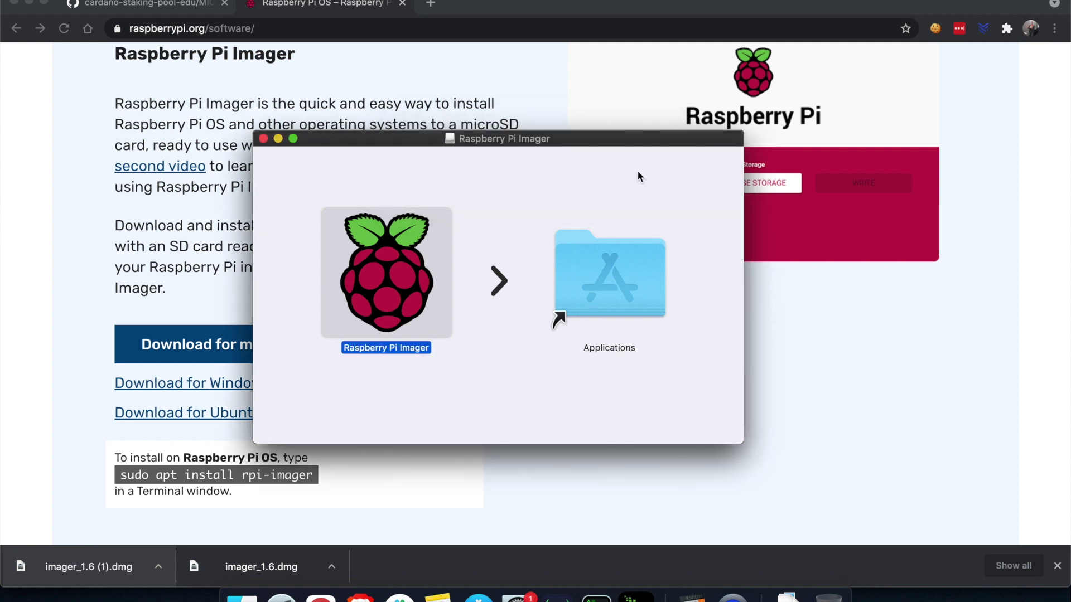
# Close the installer window and eject the Raspberry Pi installer disk from a Finder window
pyautogui.click(263, 139)
pyautogui.press('super+n')
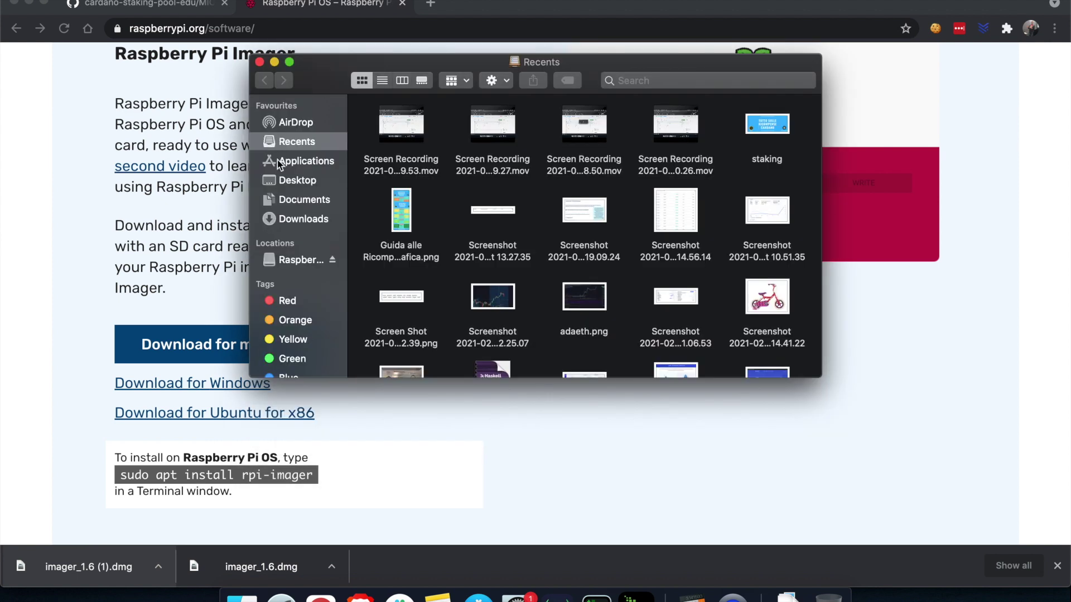
pyautogui.click(333, 260)
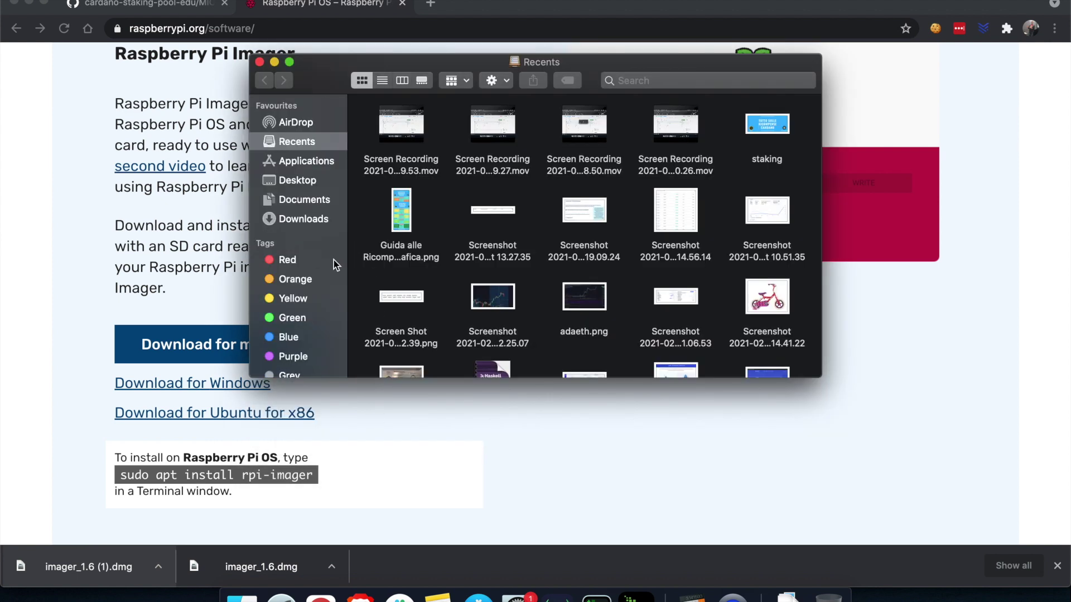
pyautogui.click(257, 63)
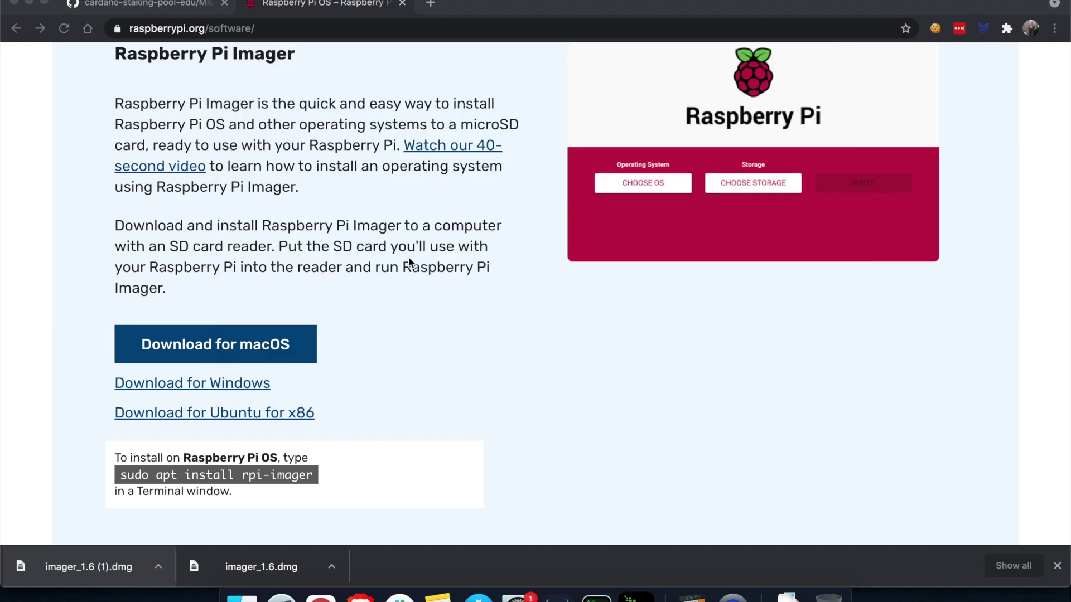
# Search 'ima' in Spotlight, launch Raspberry Pi Imager, and allow the downloaded app to open
pyautogui.press('super+space')
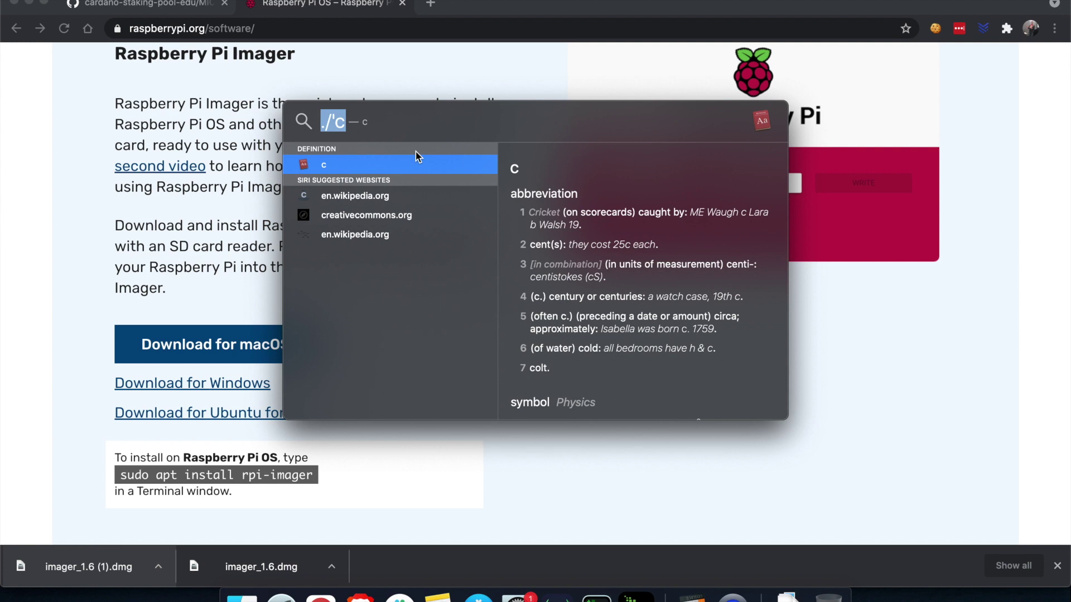
pyautogui.write('ima')
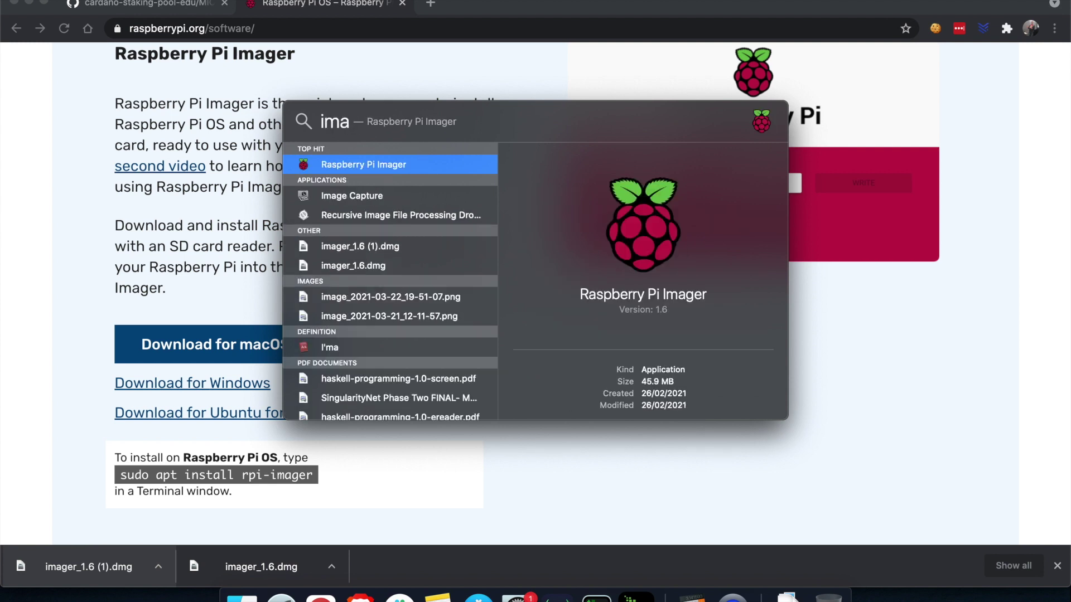
pyautogui.click(374, 169)
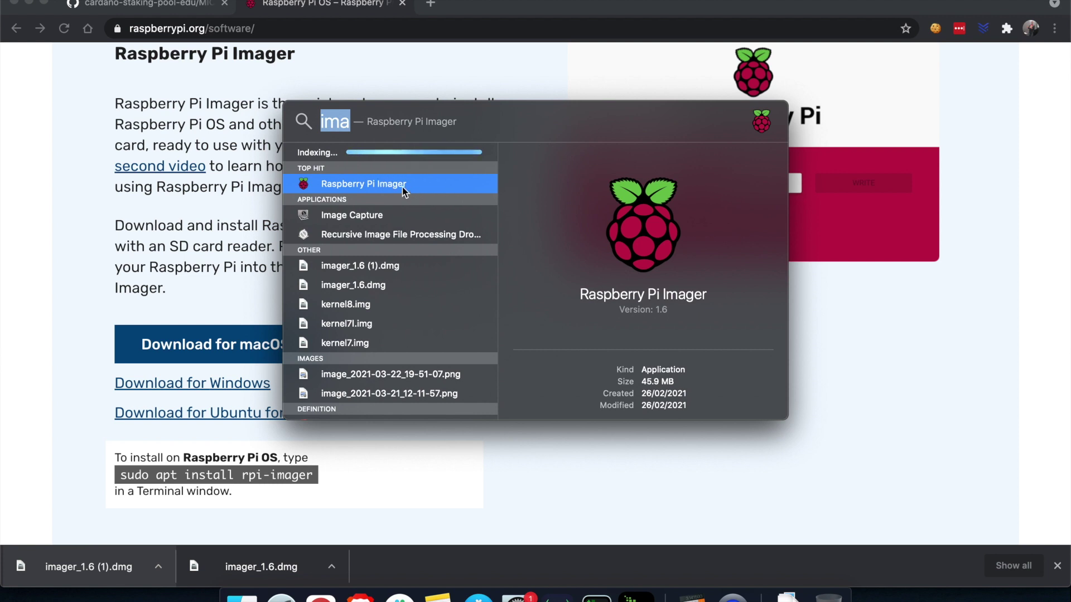
pyautogui.click(399, 186)
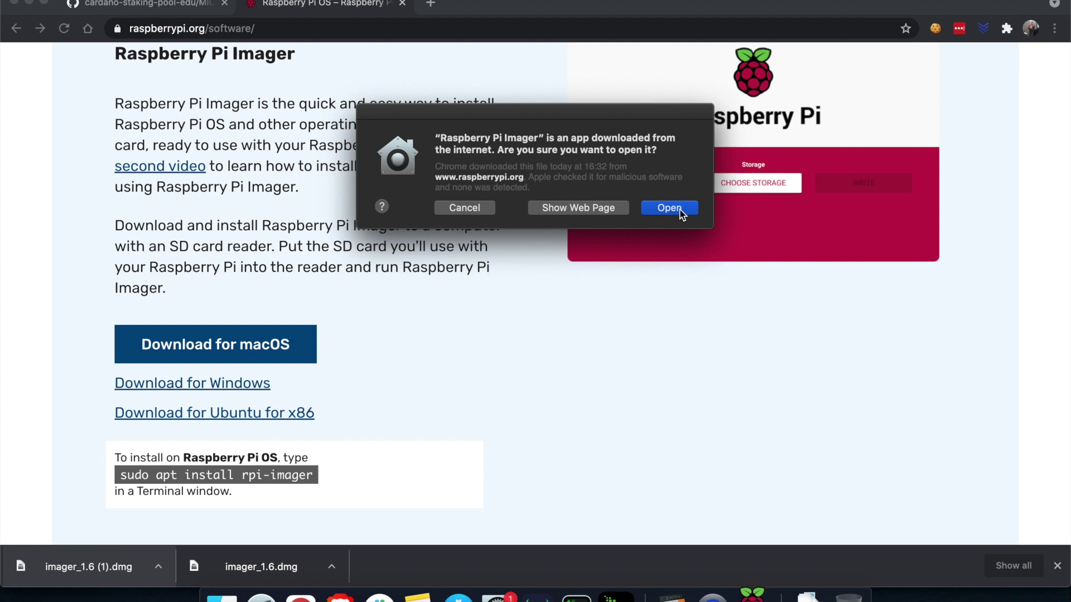
pyautogui.click(669, 208)
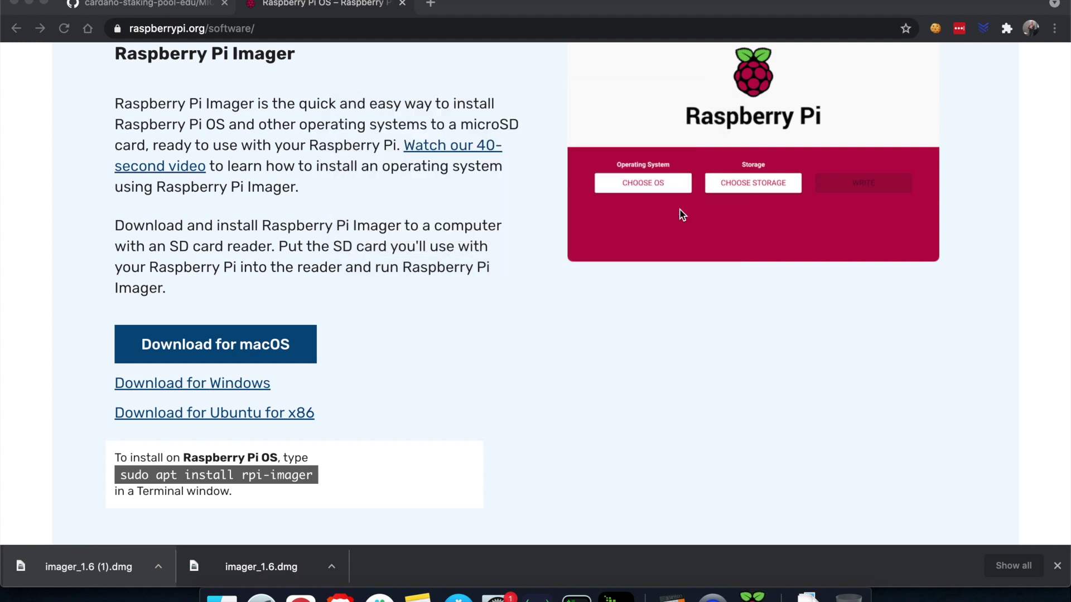
# Choose Raspberry Pi OS (32-bit) and APPLE SD Card Reader Media, then start the write
pyautogui.moveTo(548, 139); pyautogui.dragTo(540, 125)
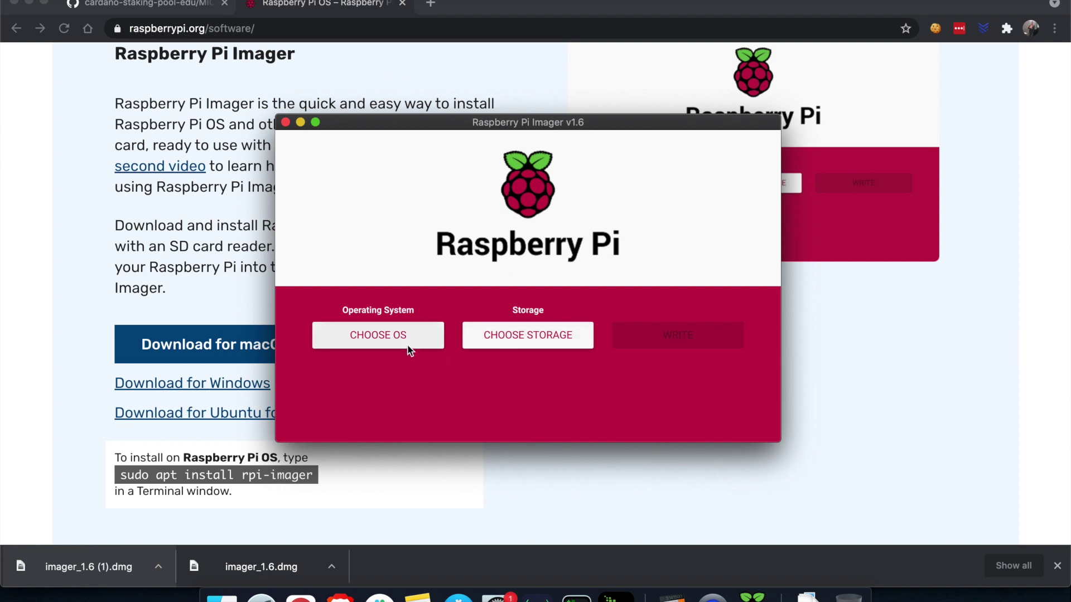
pyautogui.click(381, 338)
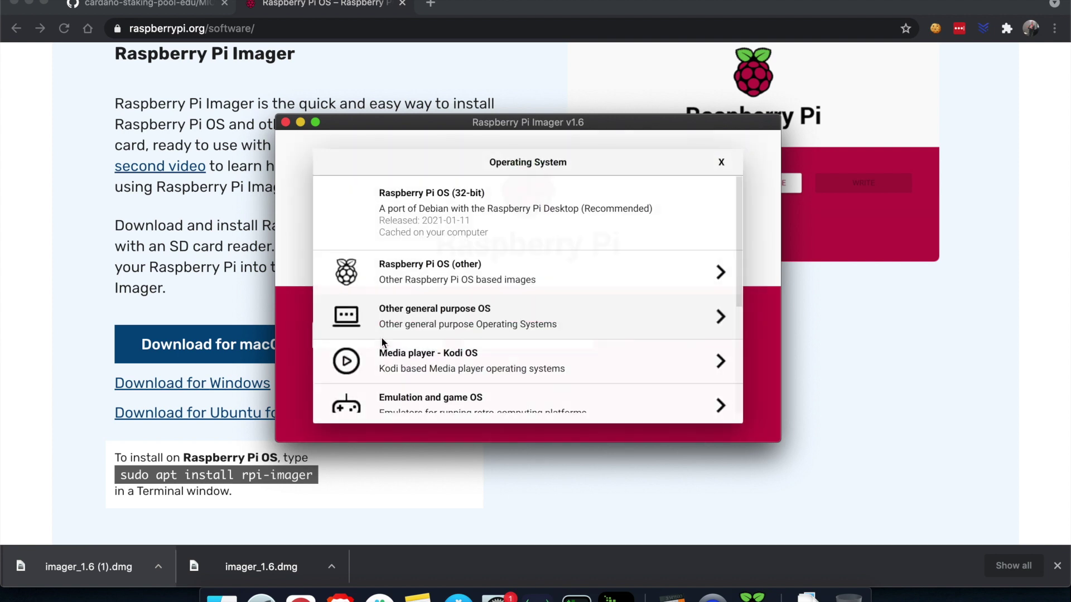
pyautogui.click(483, 224)
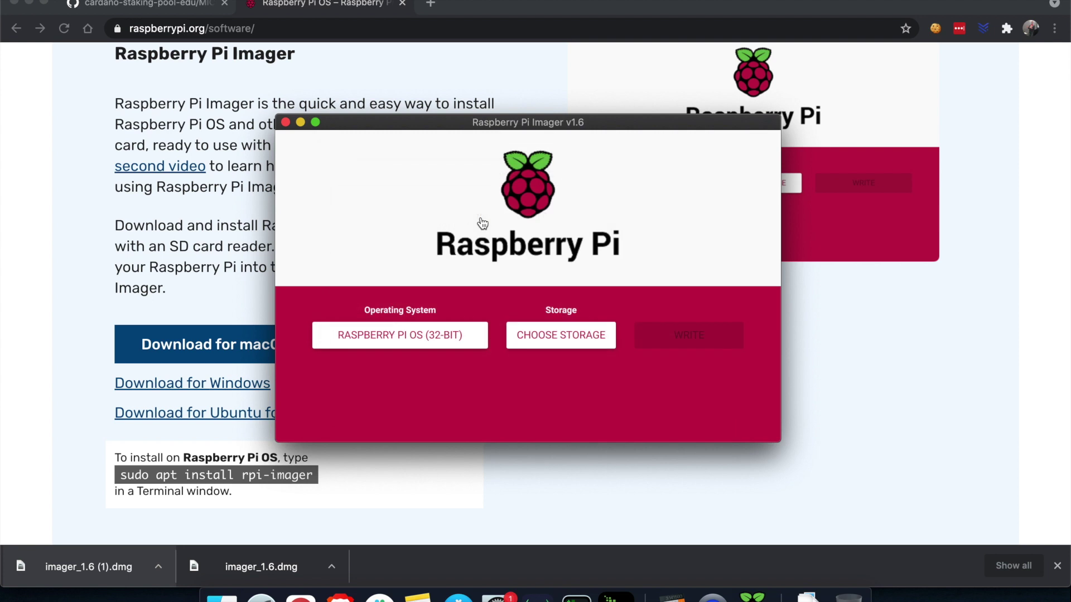
pyautogui.click(535, 346)
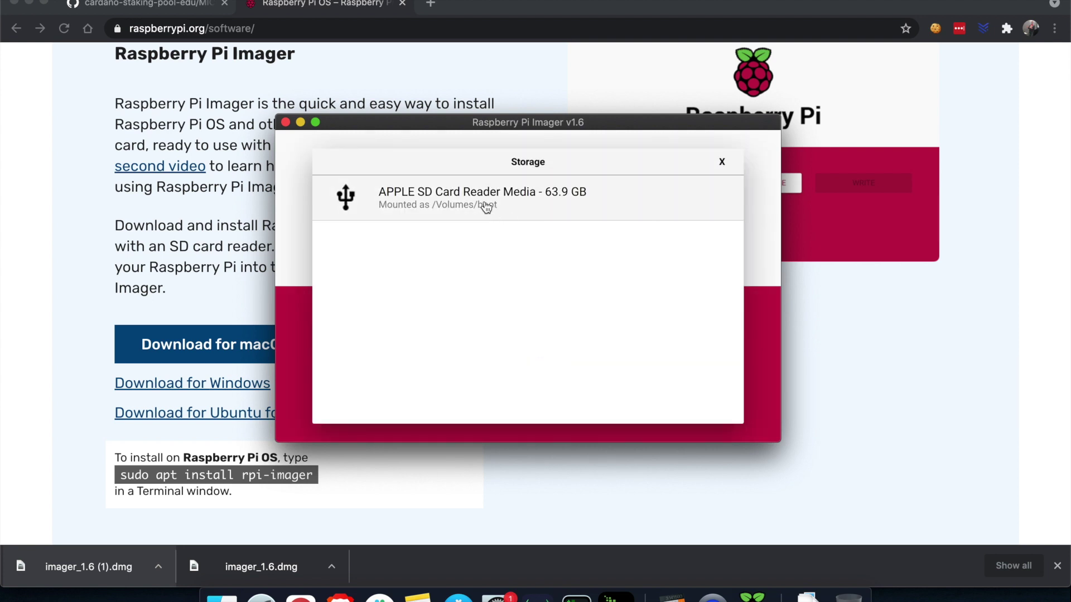
pyautogui.click(543, 205)
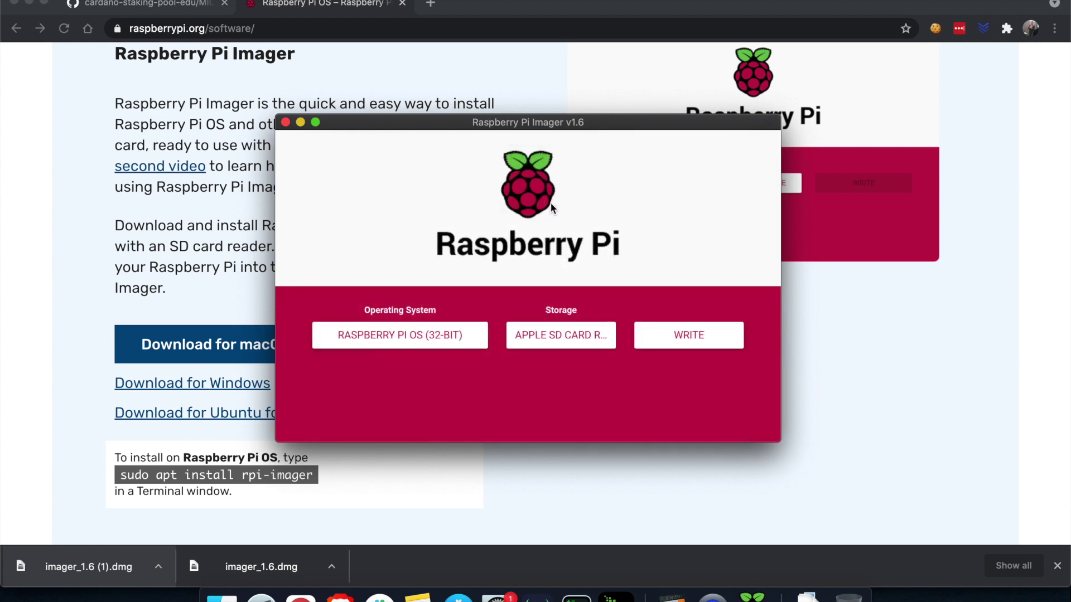
pyautogui.click(681, 333)
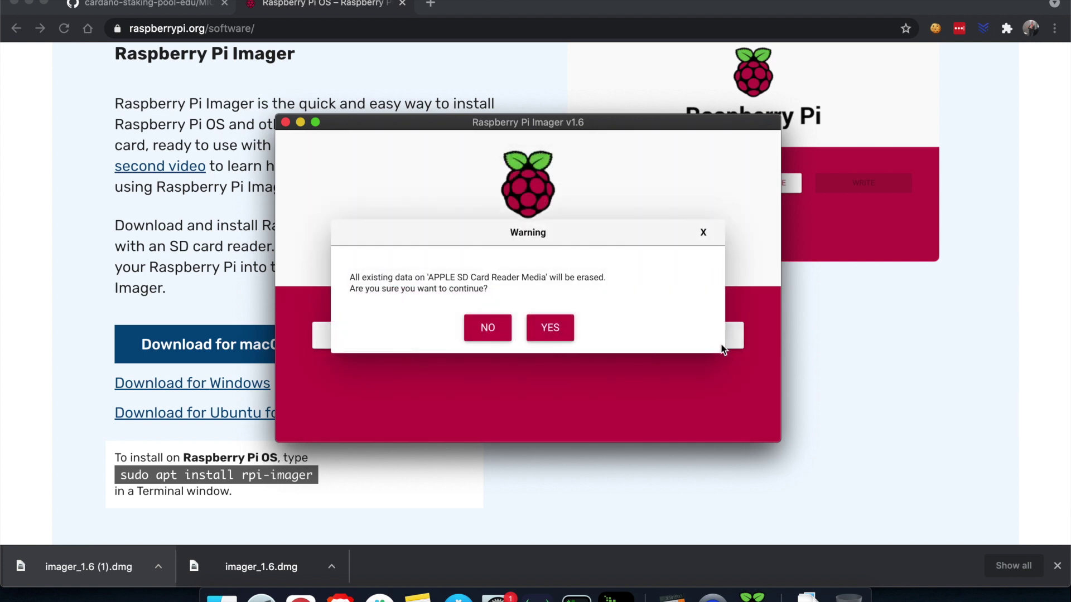
# Confirm erasing the SD card, authorise with the admin password, and dismiss the success message once writing finishes
pyautogui.click(554, 332)
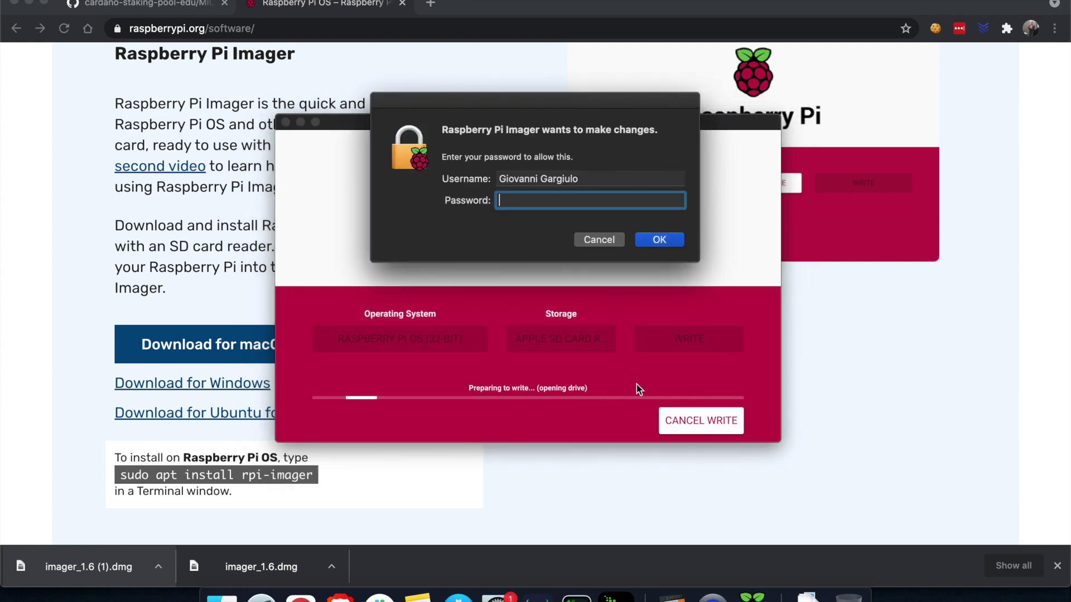
pyautogui.write('*********')
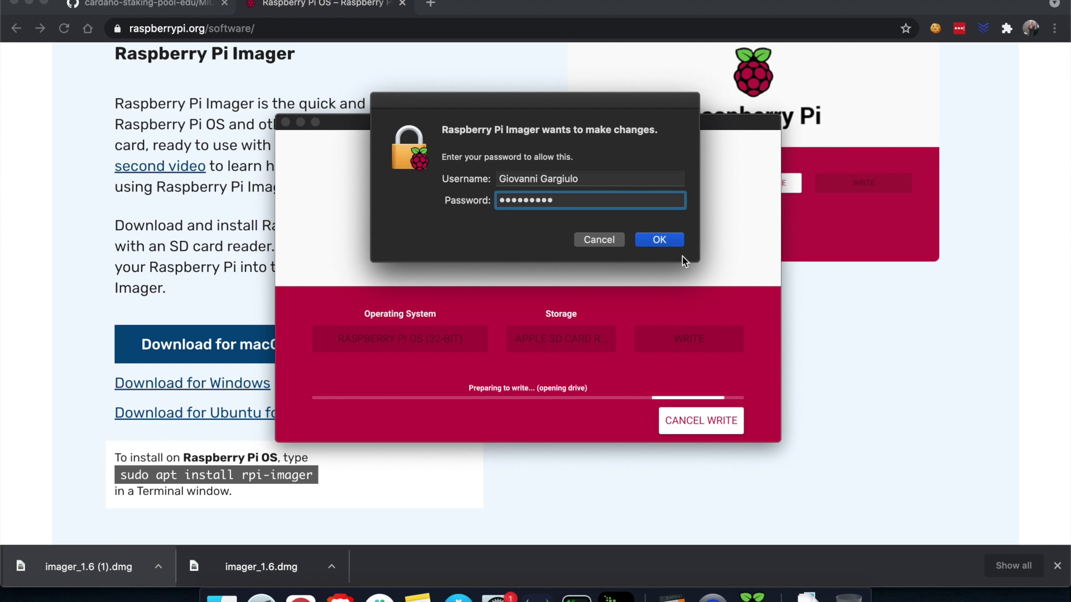
pyautogui.click(659, 241)
pyautogui.click(659, 241)
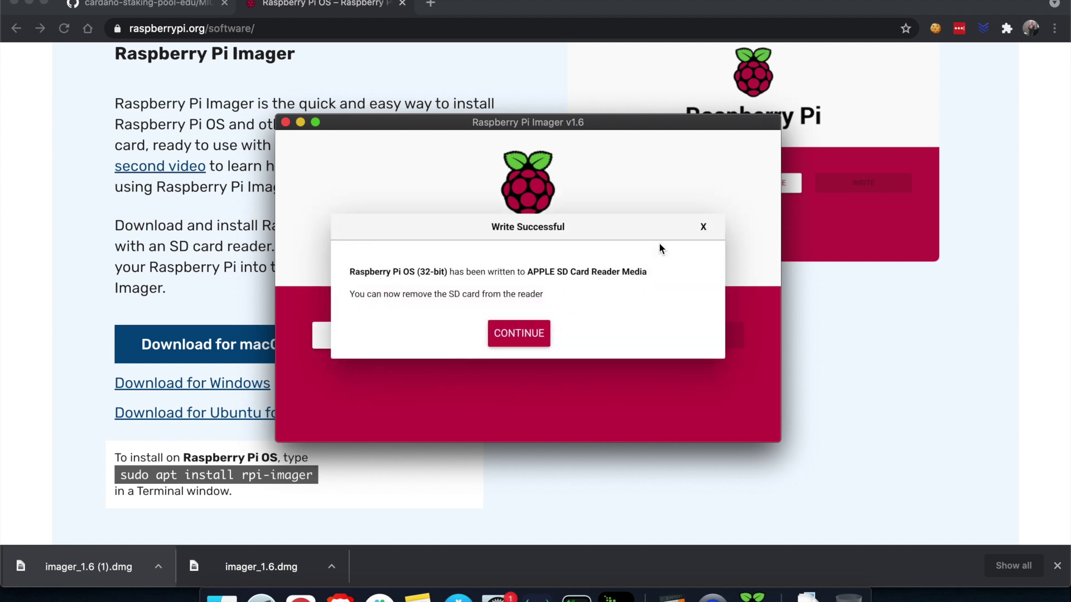
pyautogui.click(518, 333)
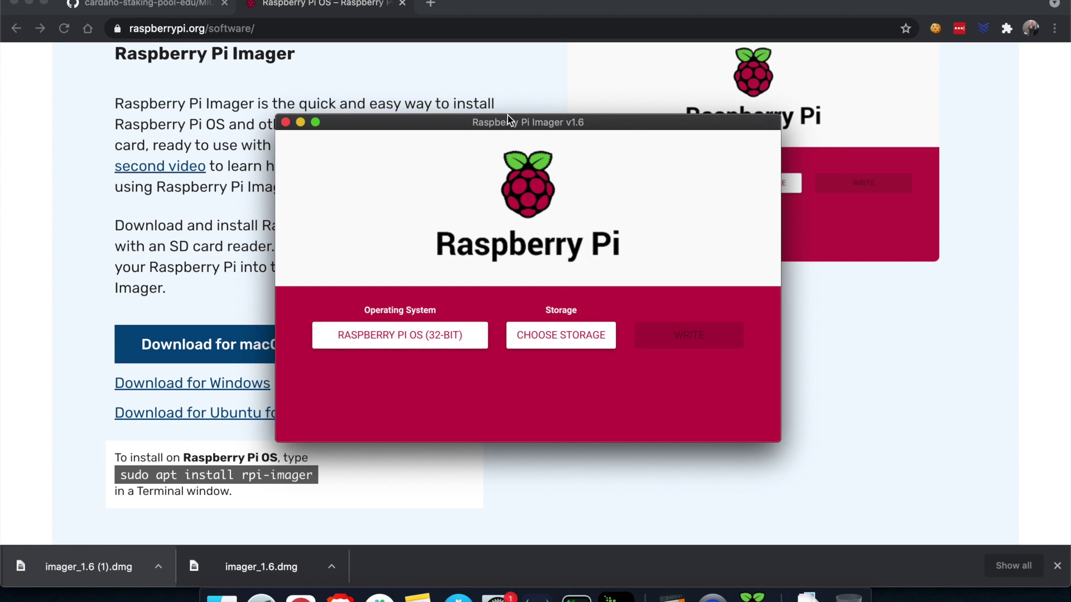
# Nudge the Imager window aside and open Finder from the Dock
pyautogui.moveTo(502, 125)
pyautogui.mouseDown()
pyautogui.moveTo(482, 121)
pyautogui.moveTo(526, 120)
pyautogui.moveTo(505, 119)
pyautogui.mouseUp()
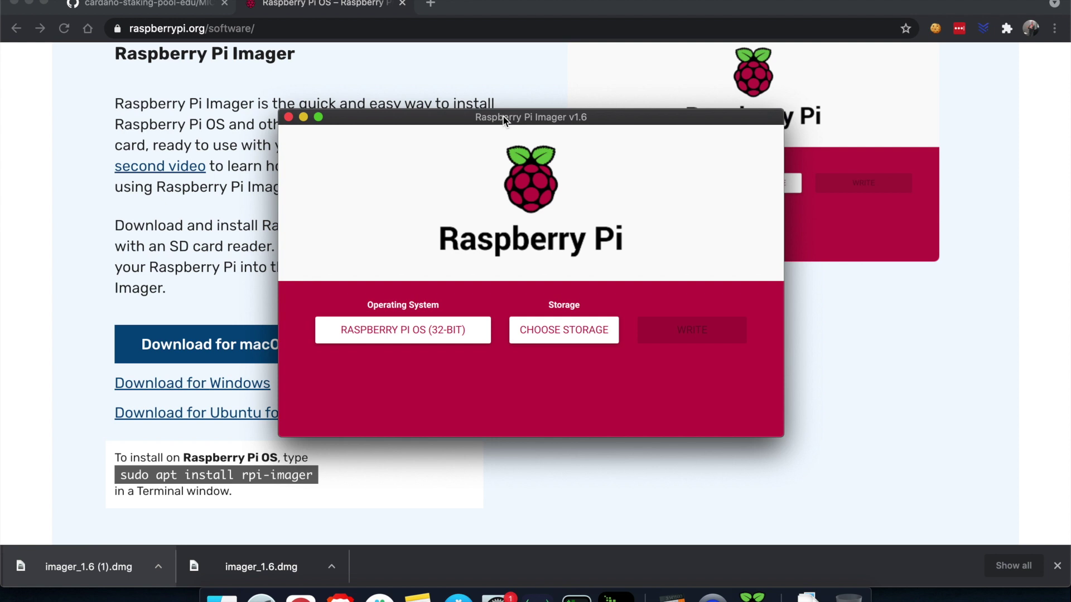
pyautogui.click(225, 595)
# Browse the SD card's boot volume files in Finder, then launch iTerm from the Dock
pyautogui.click(292, 261)
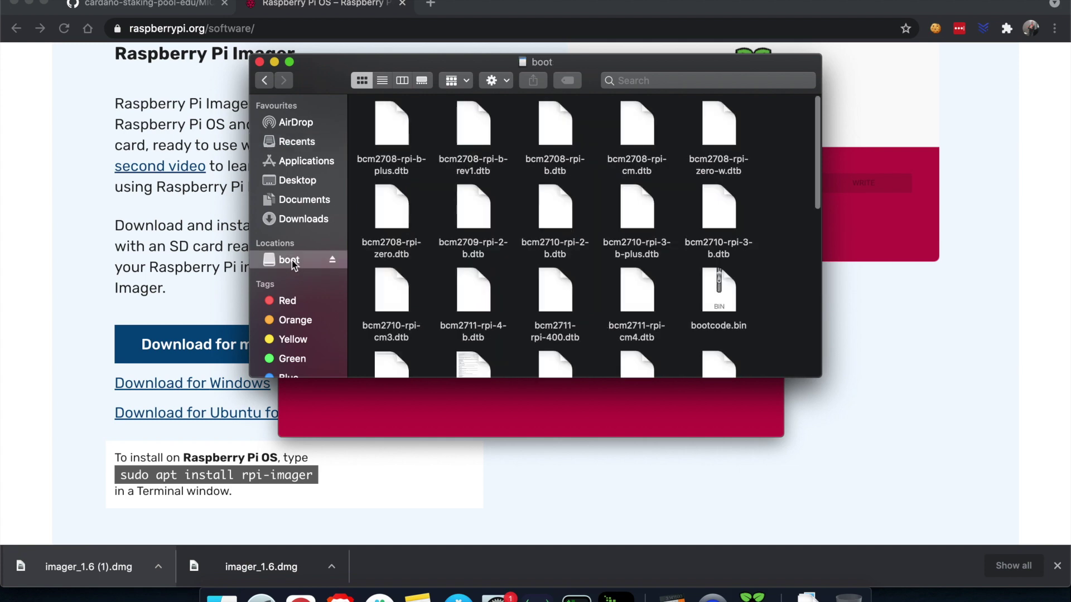
pyautogui.scroll(-5, 567, 262)
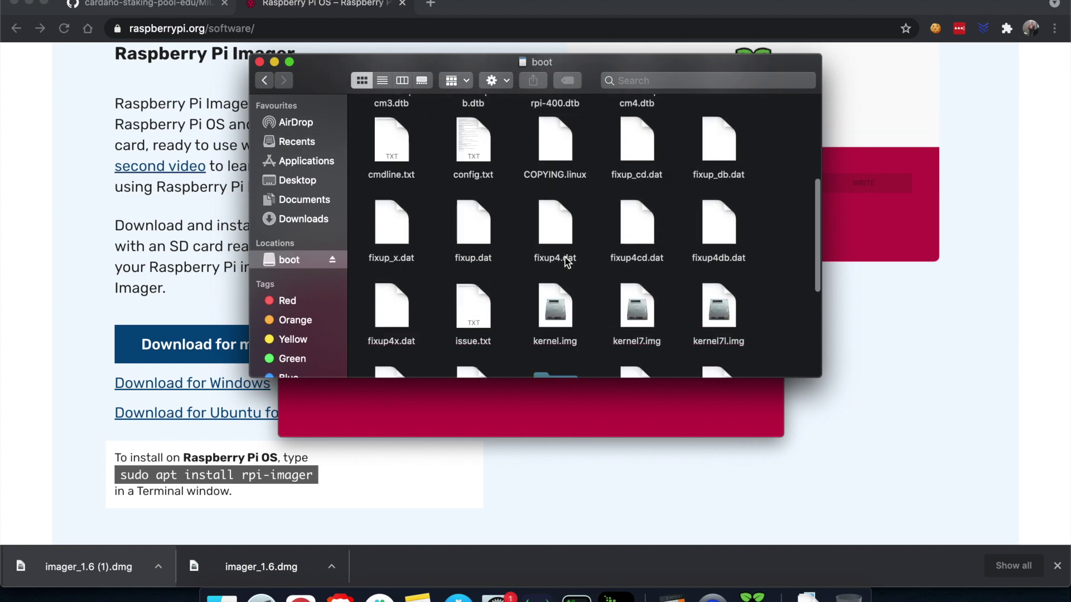
pyautogui.scroll(5, 567, 262)
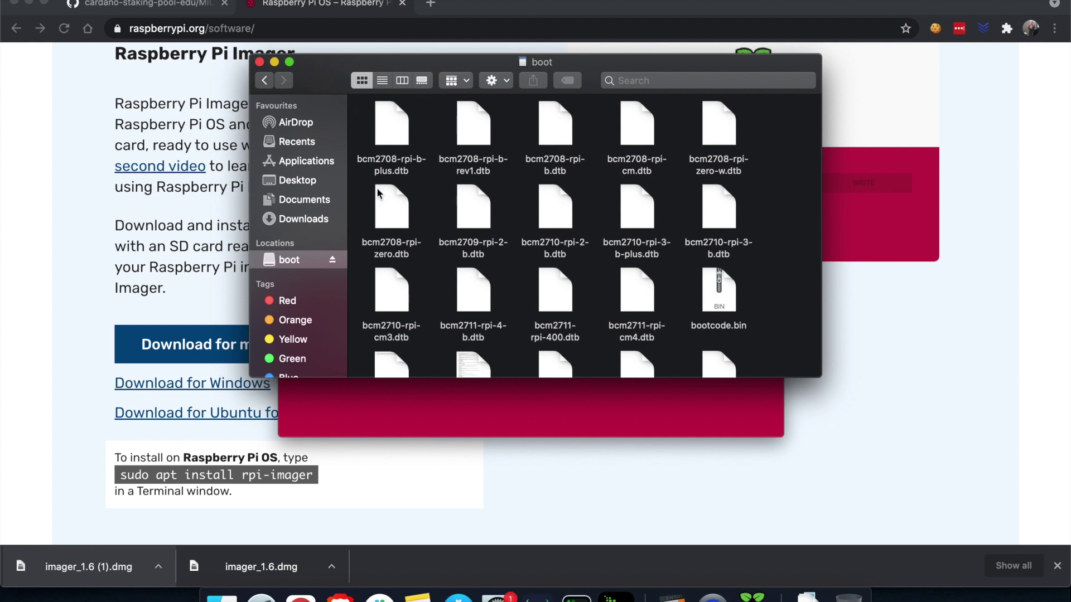
pyautogui.click(580, 584)
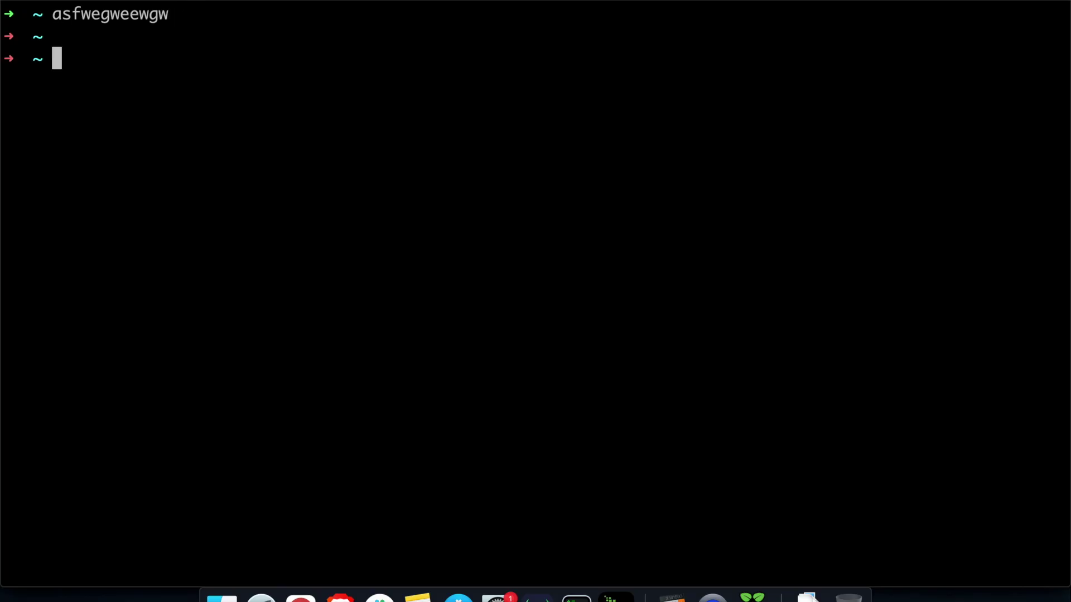
# Change into /Volumes, list it with ls -lart, and enter the boot volume
pyautogui.write('cd /Vo')
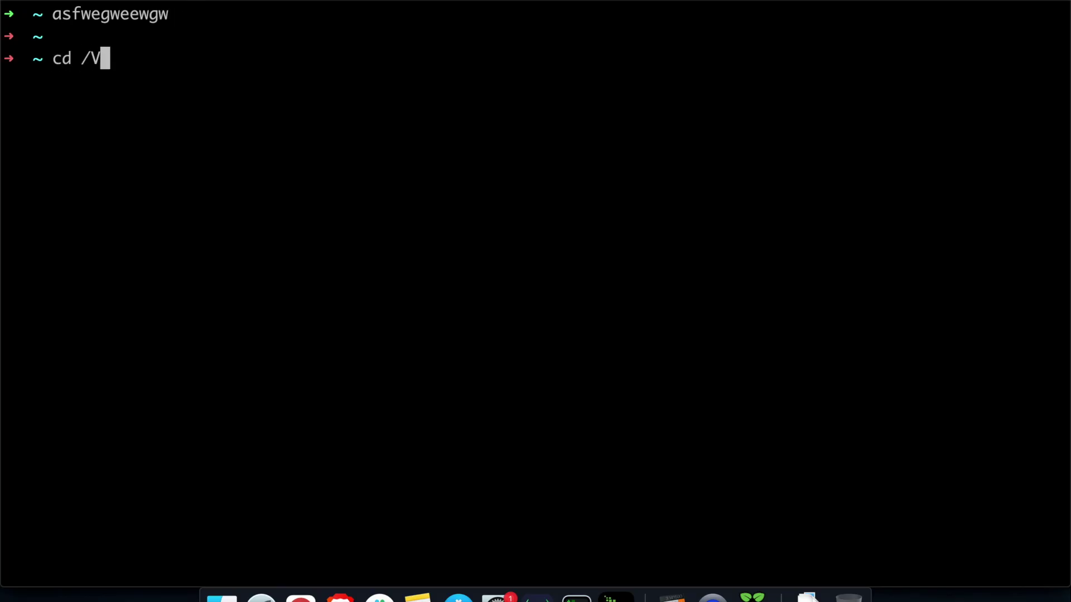
pyautogui.press('Tab')
pyautogui.press('Return')
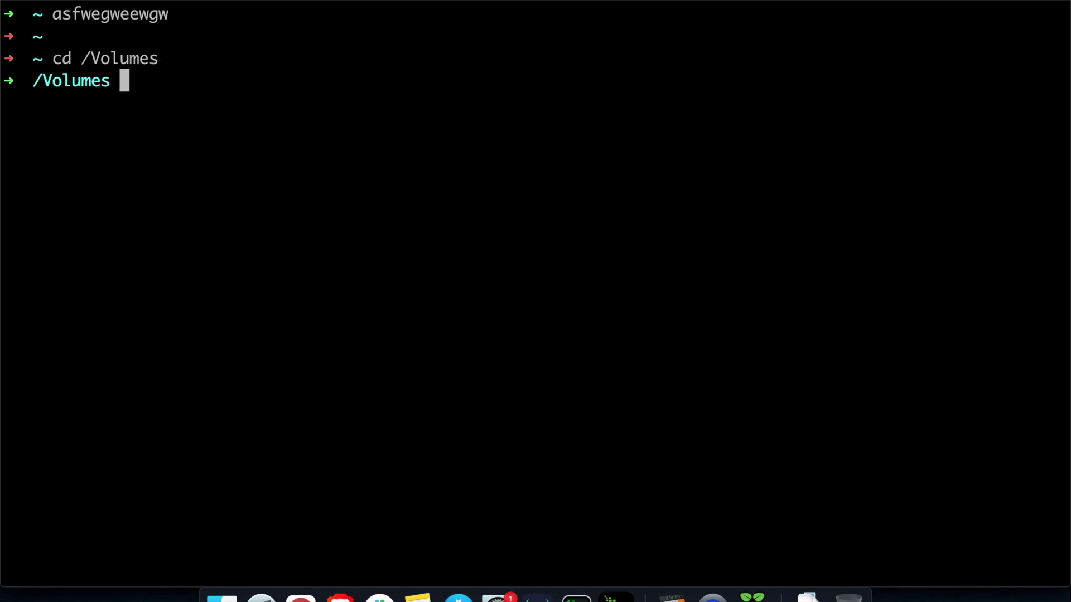
pyautogui.write('ls -lart')
pyautogui.press('Return')
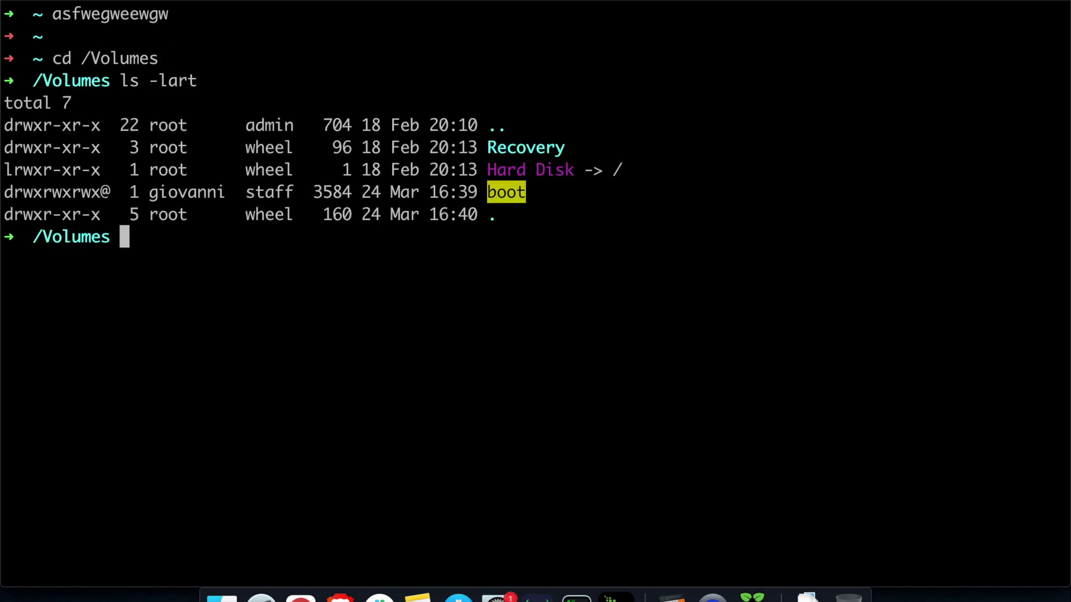
pyautogui.write('cd bo')
pyautogui.press('Tab')
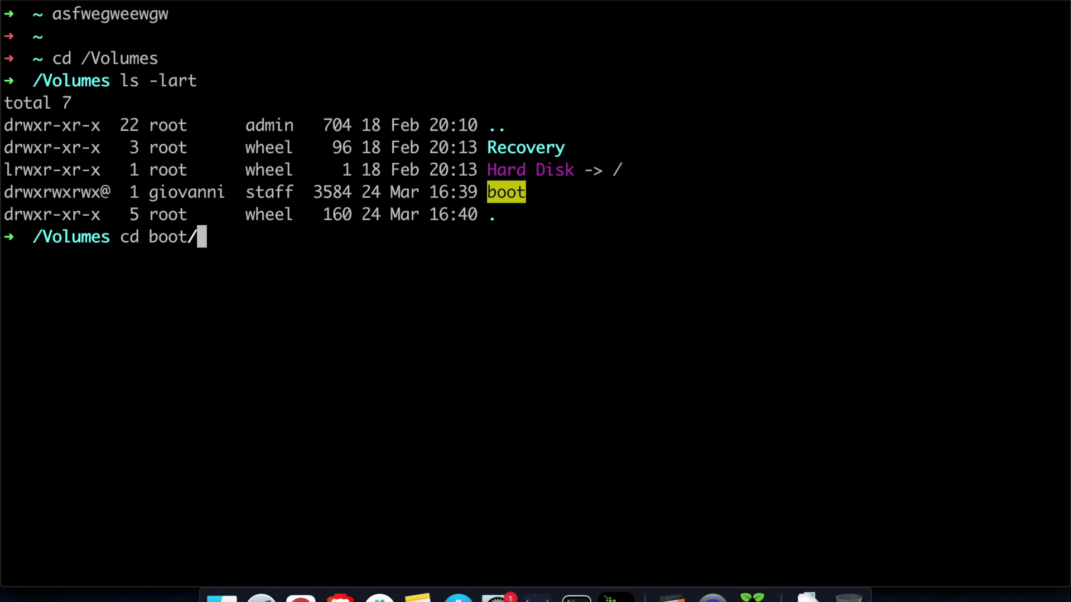
pyautogui.press('Return')
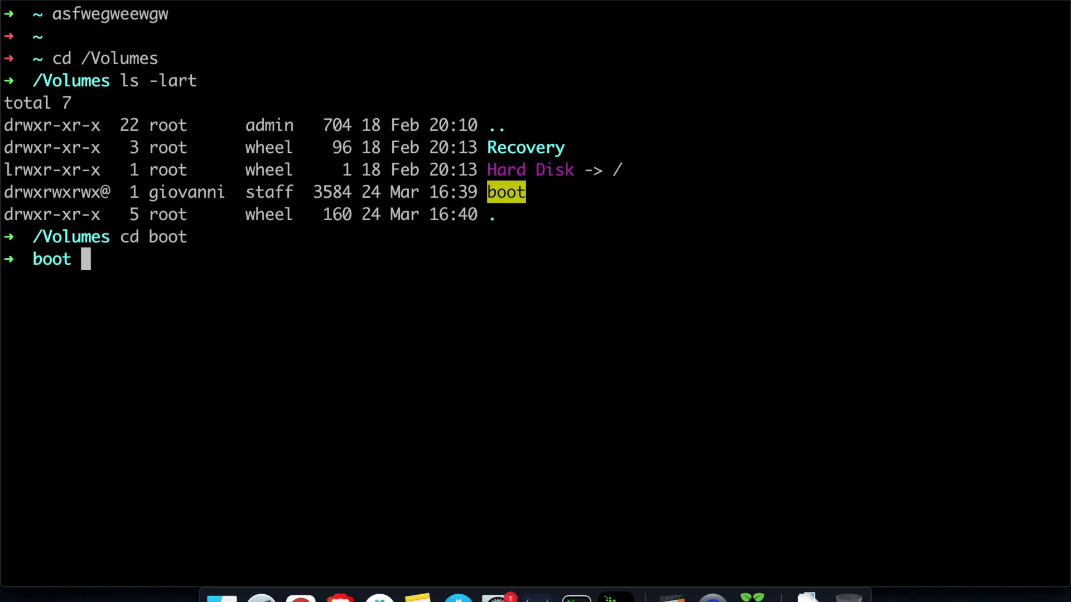
# Create the empty ssh file with touch ssh, confirm it via ls -lart, and exit the shell
pyautogui.write('touch')
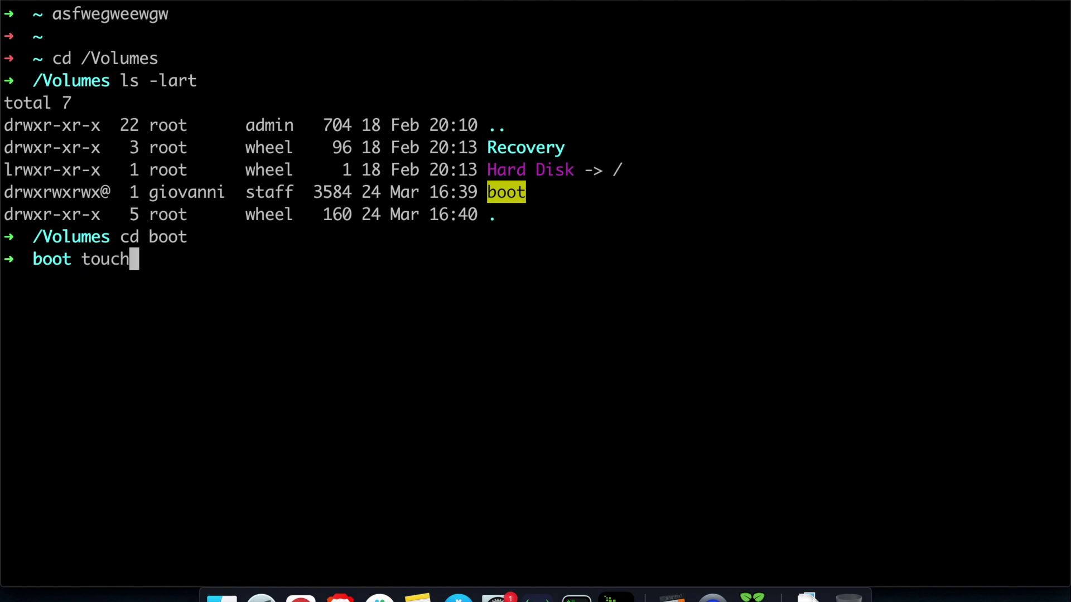
pyautogui.write(' ssh')
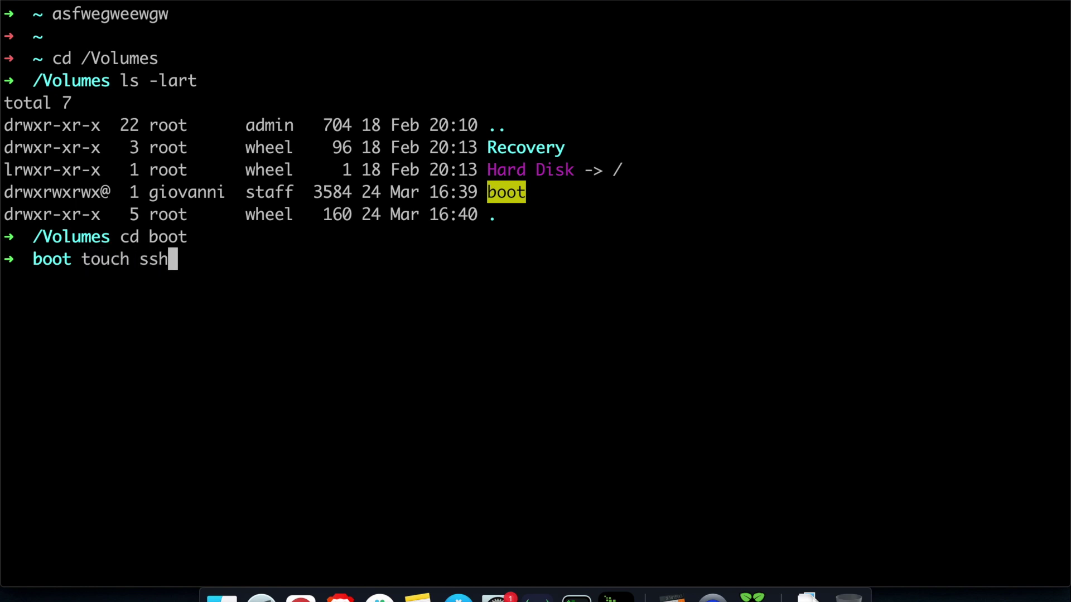
pyautogui.press('Return')
pyautogui.write('ls -lart')
pyautogui.press('Return')
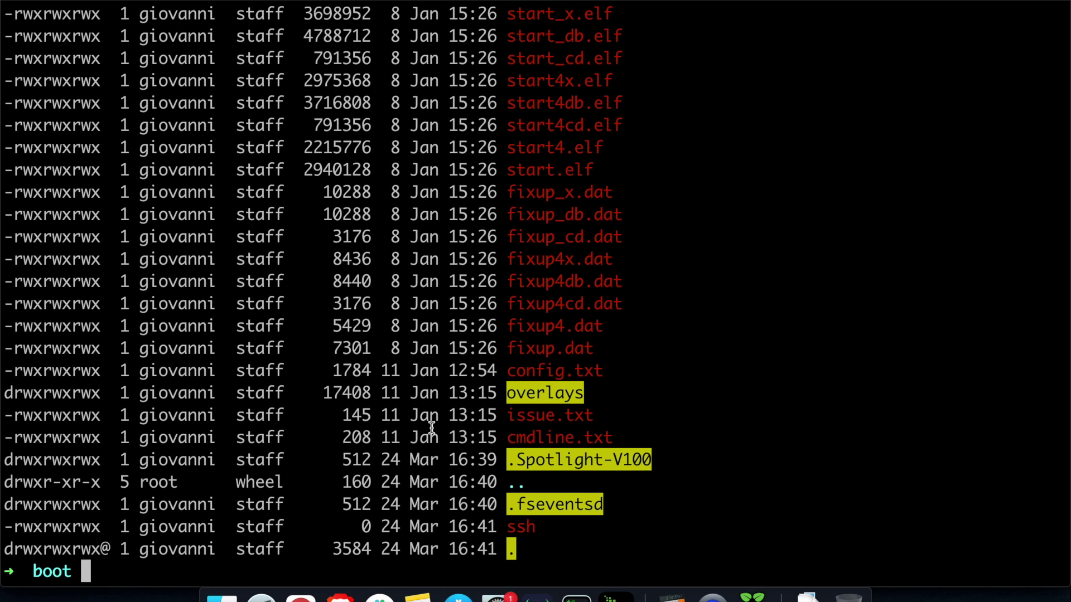
pyautogui.write('exit')
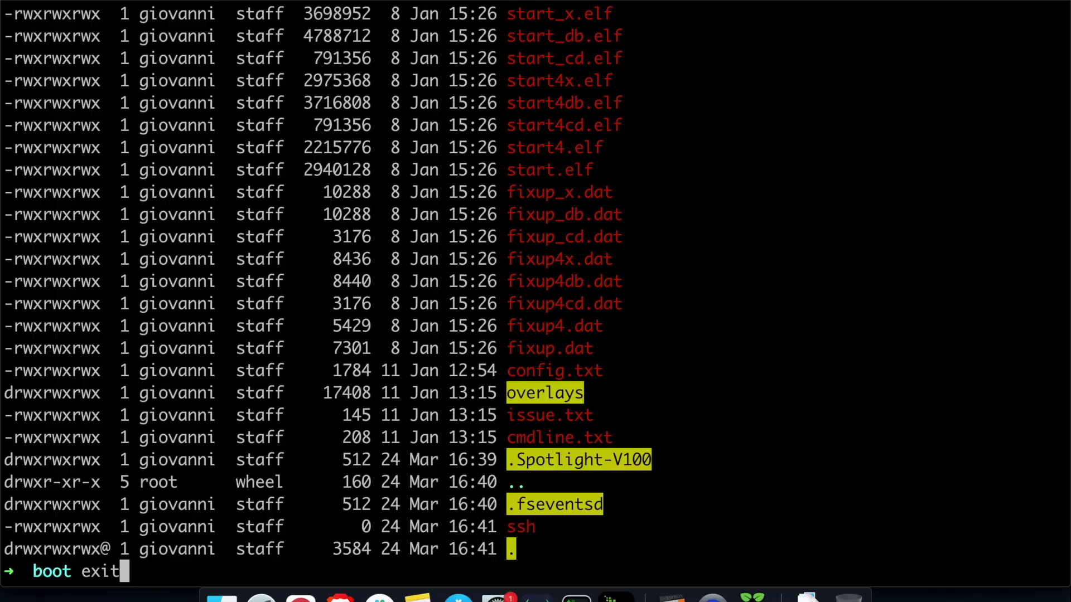
pyautogui.press('Return')
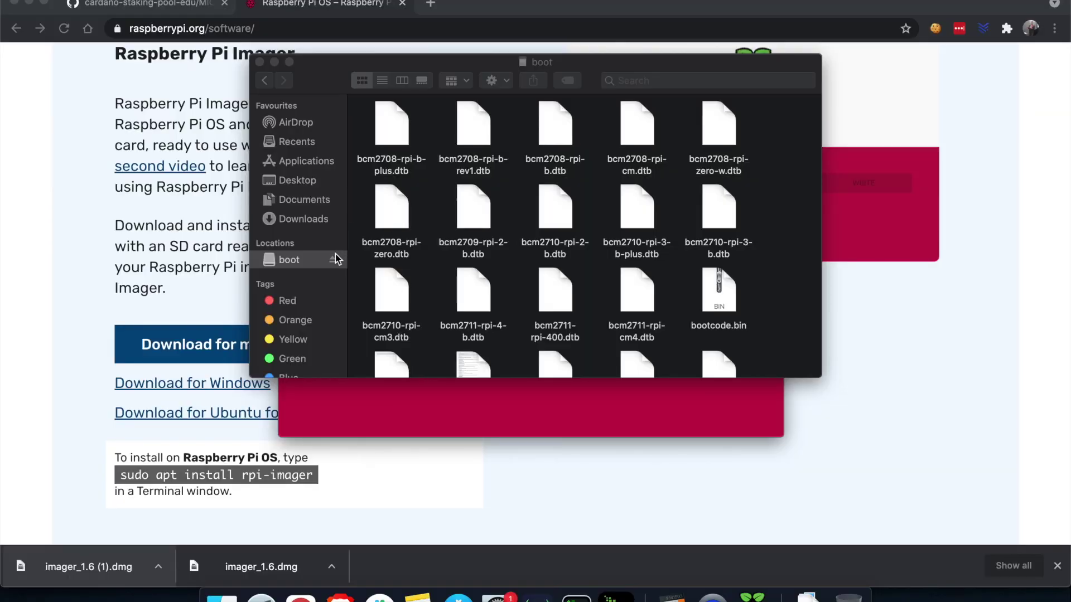
# Bring the boot volume's Finder window forward and eject the SD card's boot volume
pyautogui.click(343, 293)
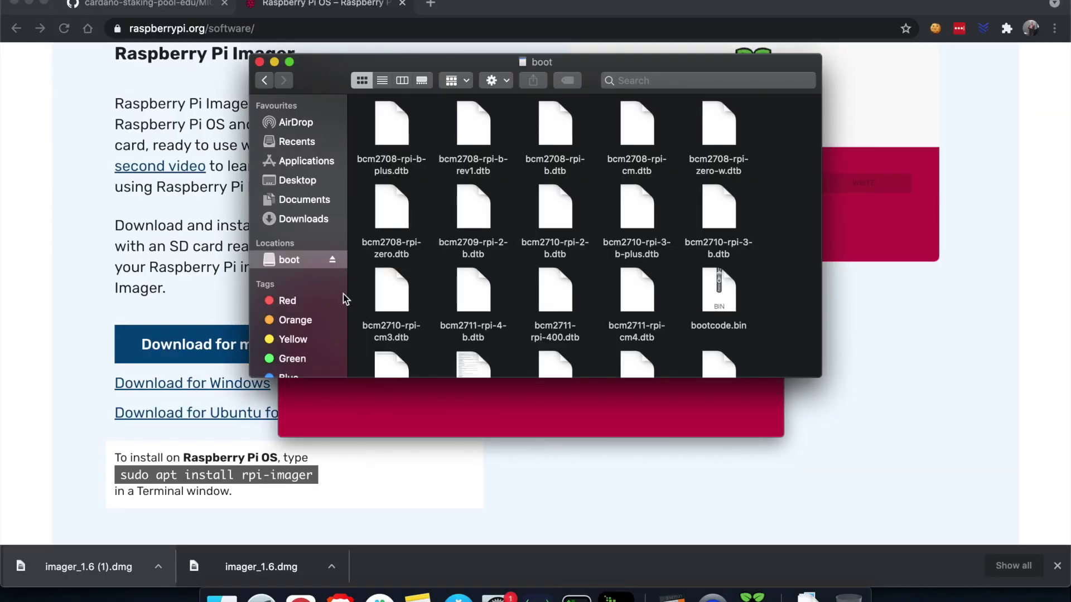
pyautogui.click(333, 261)
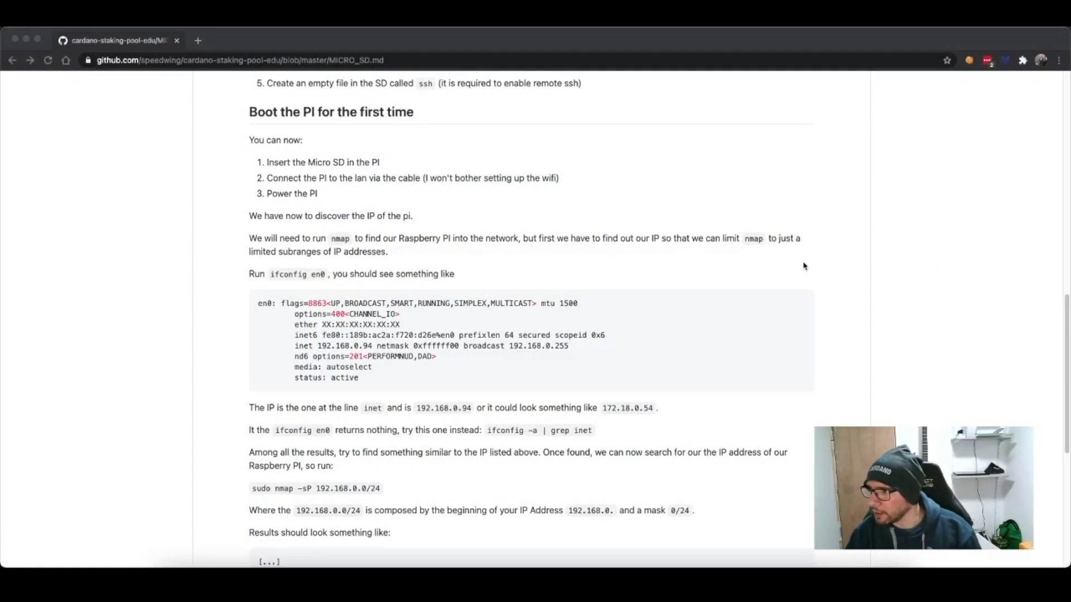
# Zoom the tutorial page to 110% and highlight the SD card preparation steps, including 'ssh' in step 5
pyautogui.click(585, 209)
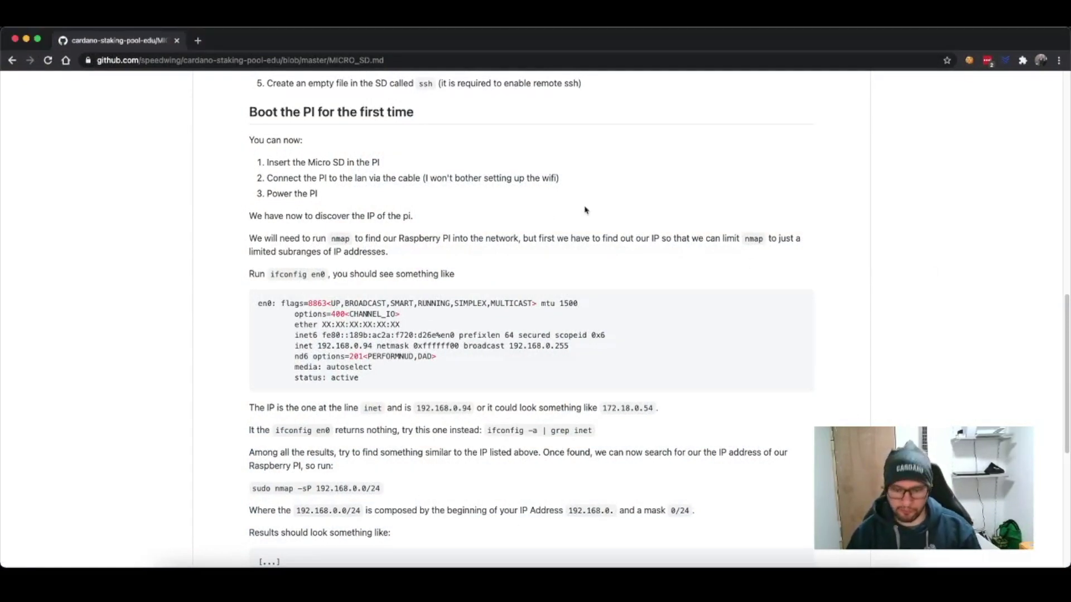
pyautogui.press('super+plus')
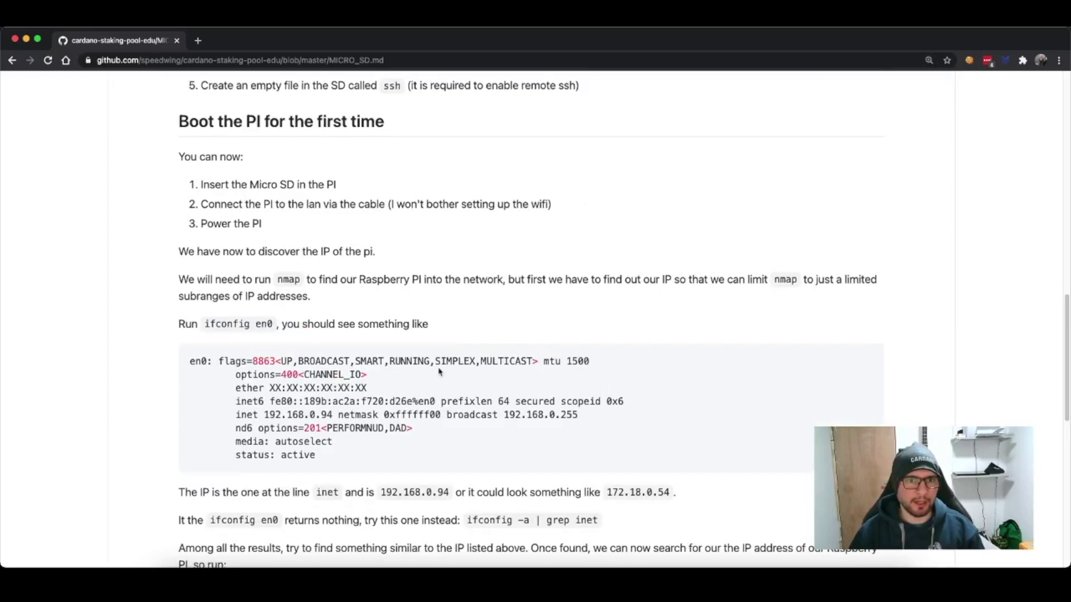
pyautogui.scroll(5, 316, 266)
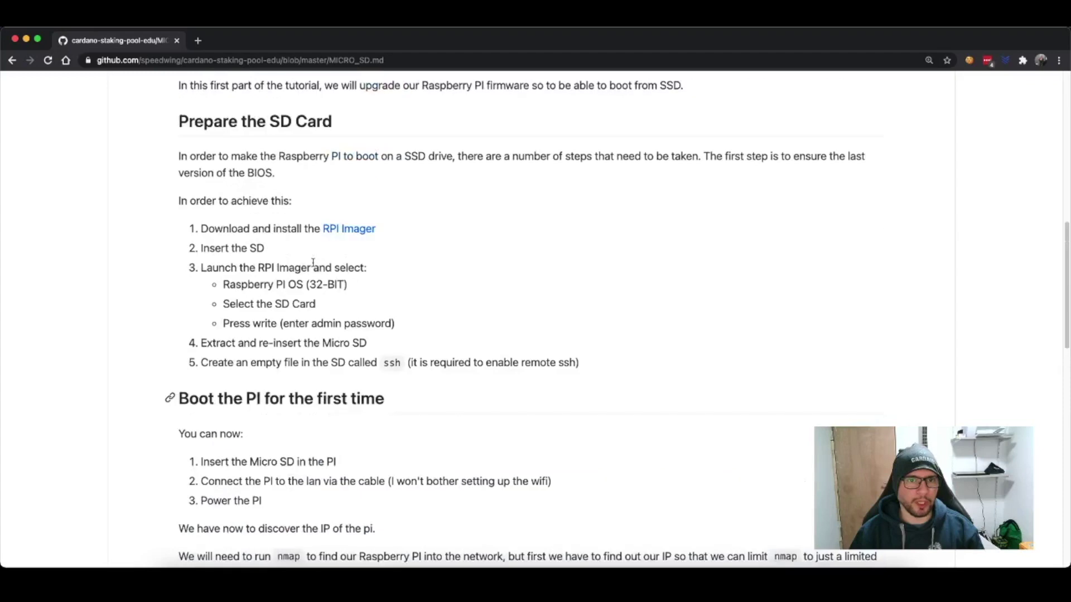
pyautogui.moveTo(157, 254); pyautogui.dragTo(390, 361)
pyautogui.doubleClick(391, 362)
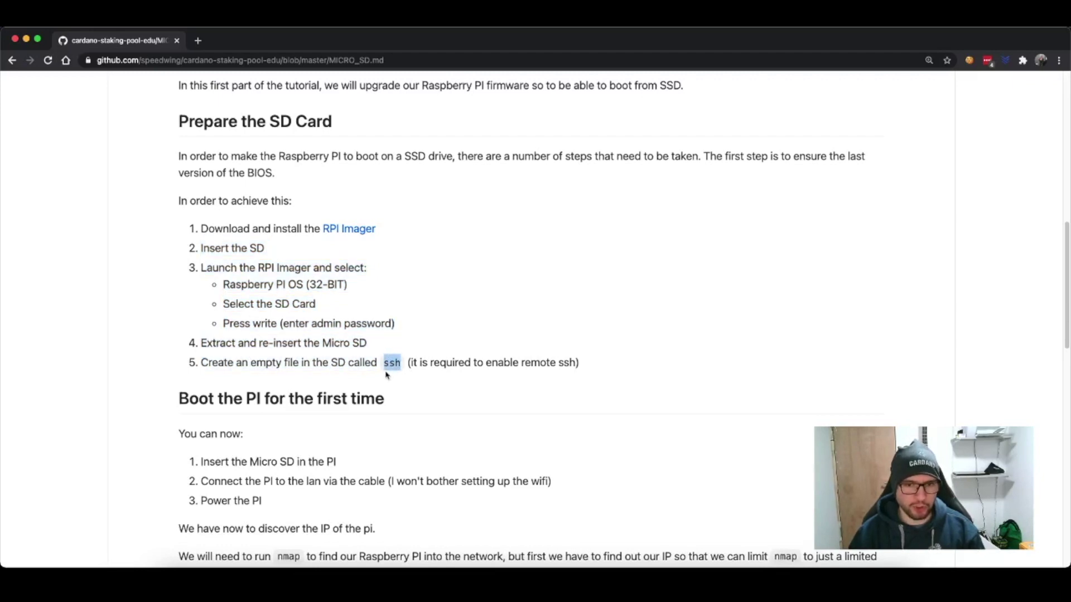
# Highlight the first-boot steps: insert the Micro SD, connect via LAN cable, power the Pi
pyautogui.scroll(-3, 391, 365)
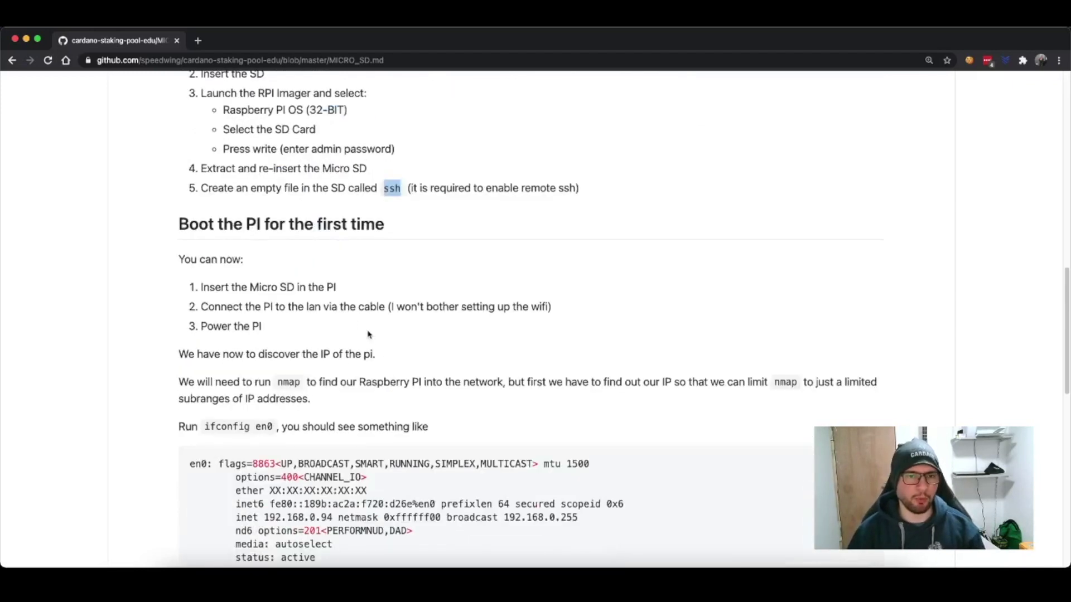
pyautogui.moveTo(265, 335); pyautogui.dragTo(338, 307)
pyautogui.click(262, 306)
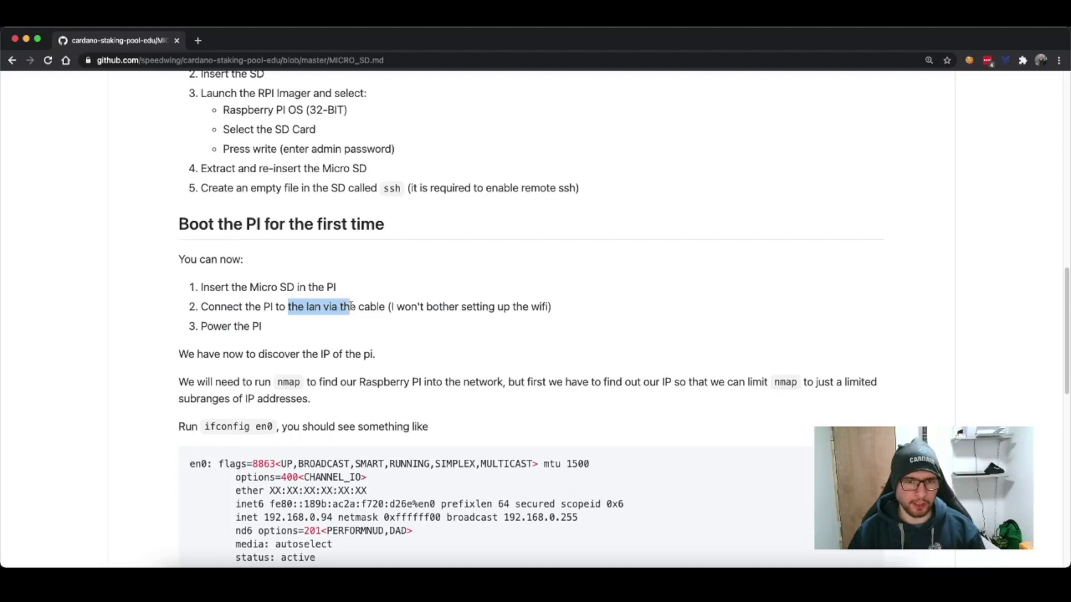
pyautogui.click(303, 305)
pyautogui.moveTo(306, 306); pyautogui.dragTo(396, 308)
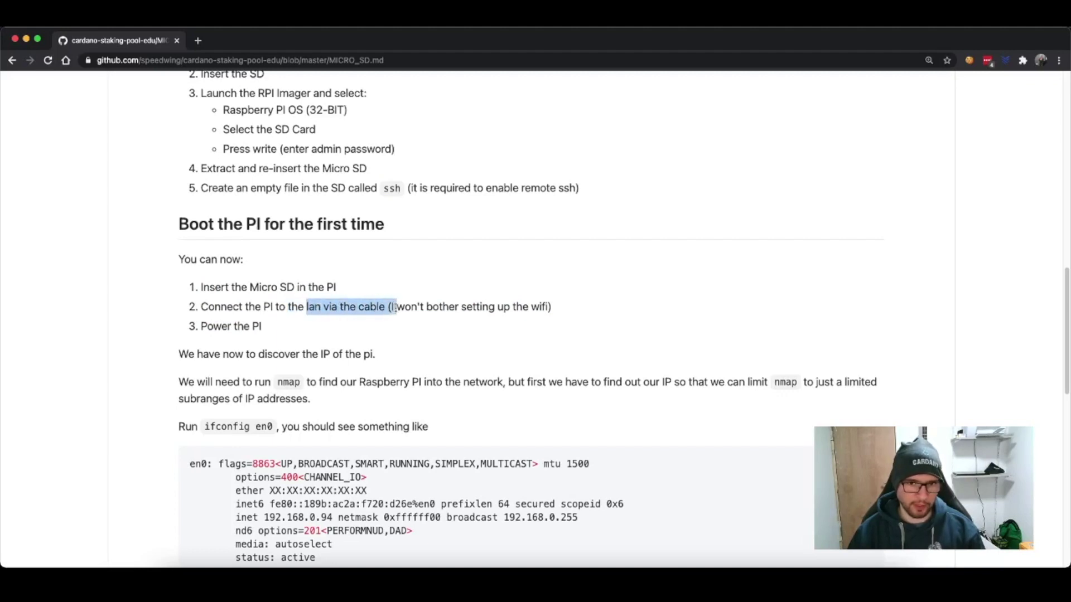
pyautogui.moveTo(556, 309); pyautogui.dragTo(386, 309)
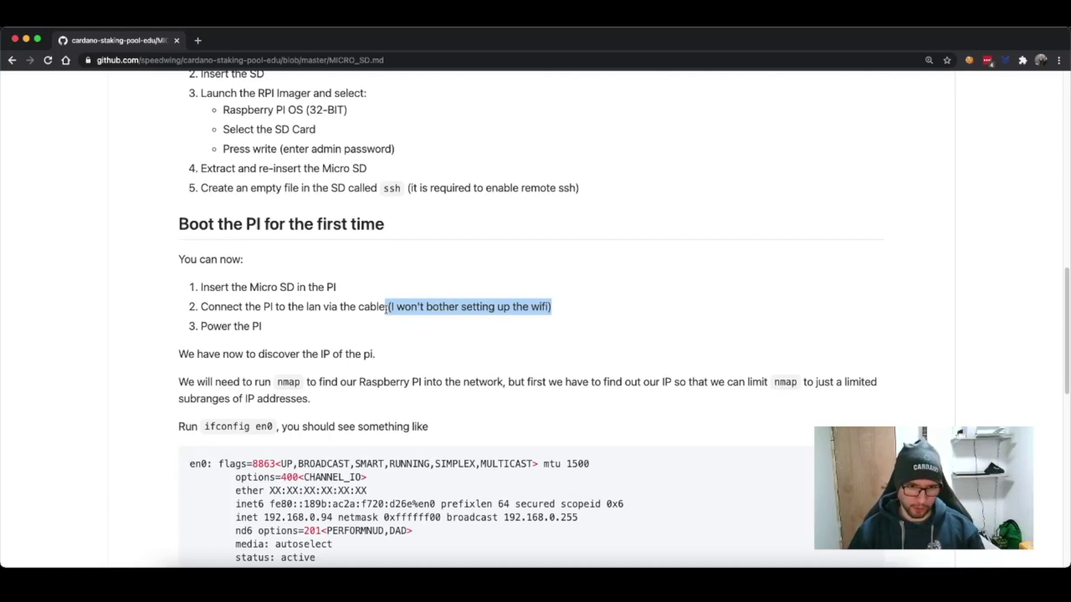
pyautogui.moveTo(270, 331); pyautogui.dragTo(186, 287)
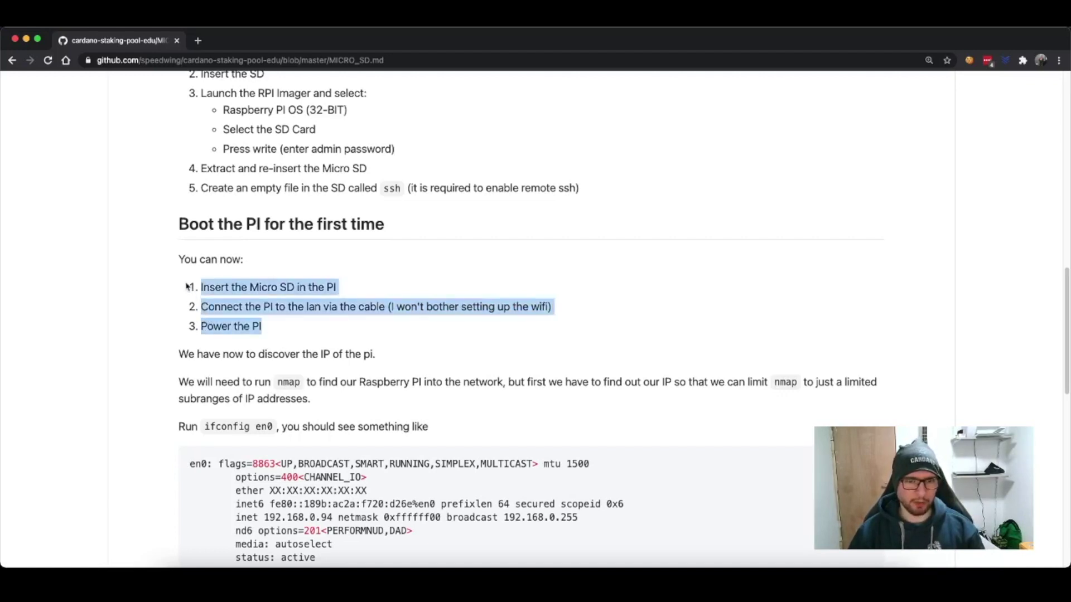
pyautogui.scroll(-4, 323, 382)
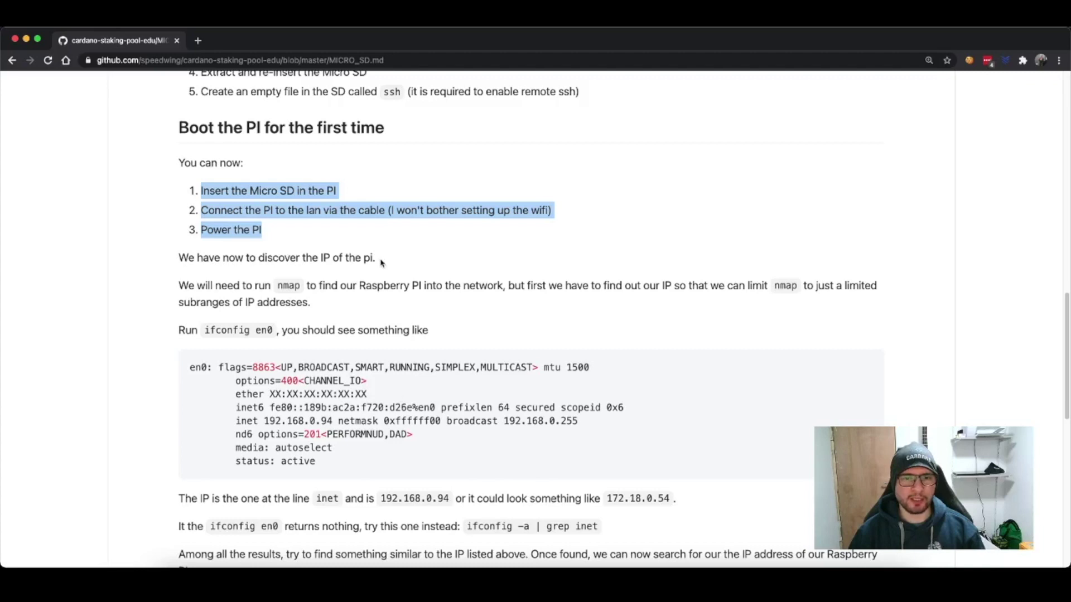
pyautogui.moveTo(382, 259); pyautogui.dragTo(180, 258)
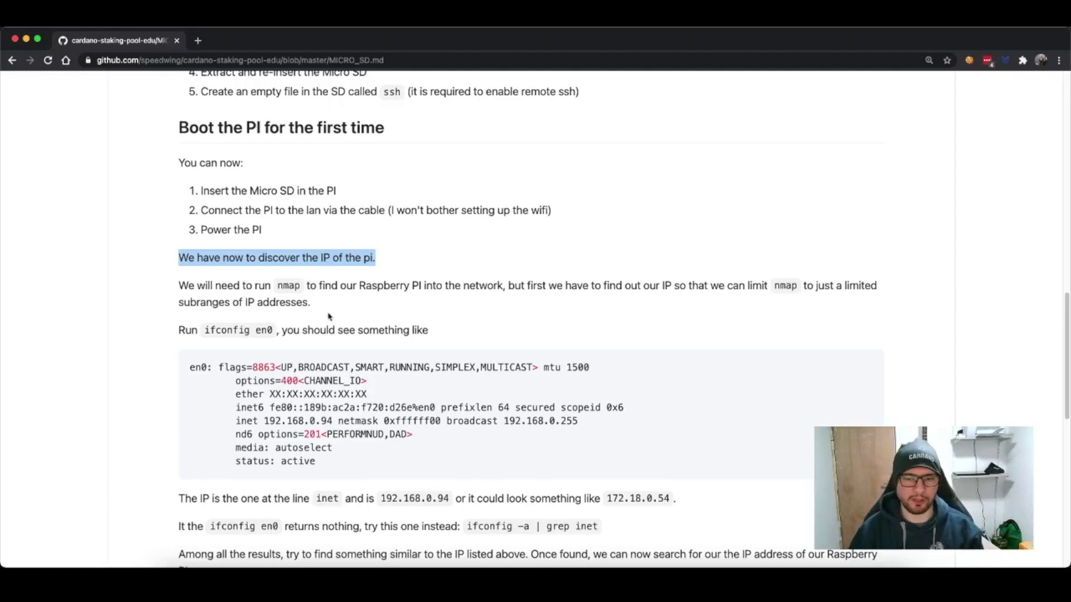
pyautogui.scroll(-1, 327, 316)
pyautogui.scroll(-3, 329, 316)
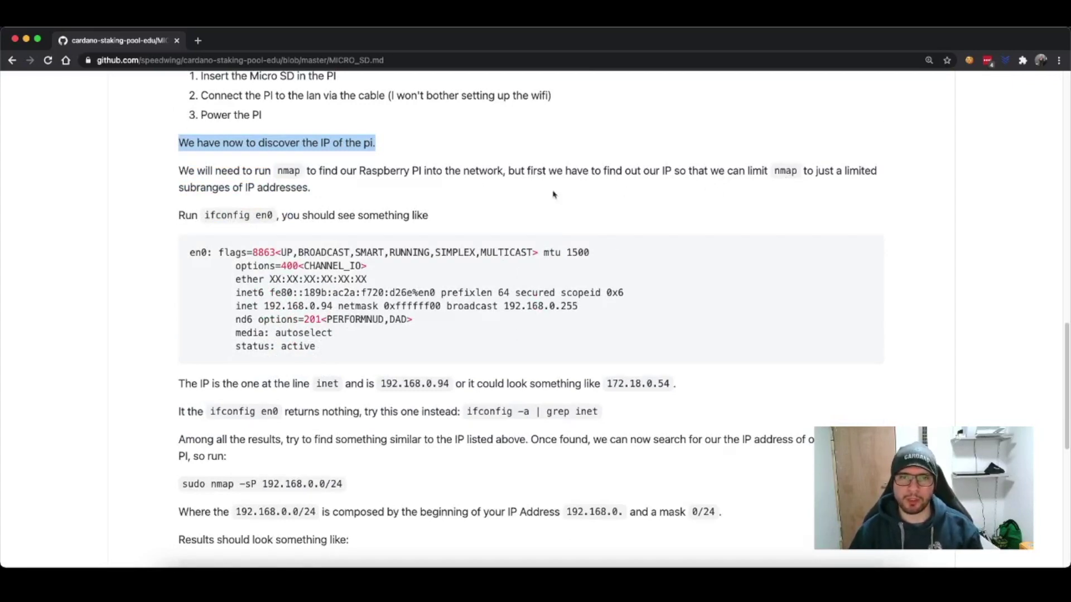
pyautogui.moveTo(205, 216); pyautogui.dragTo(275, 216)
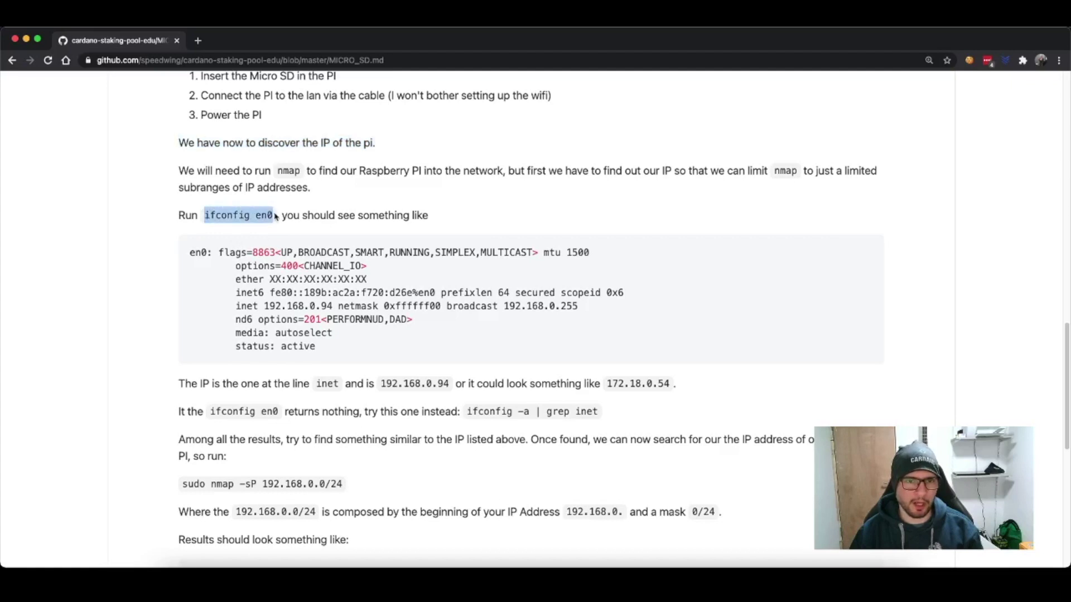
pyautogui.doubleClick(790, 169)
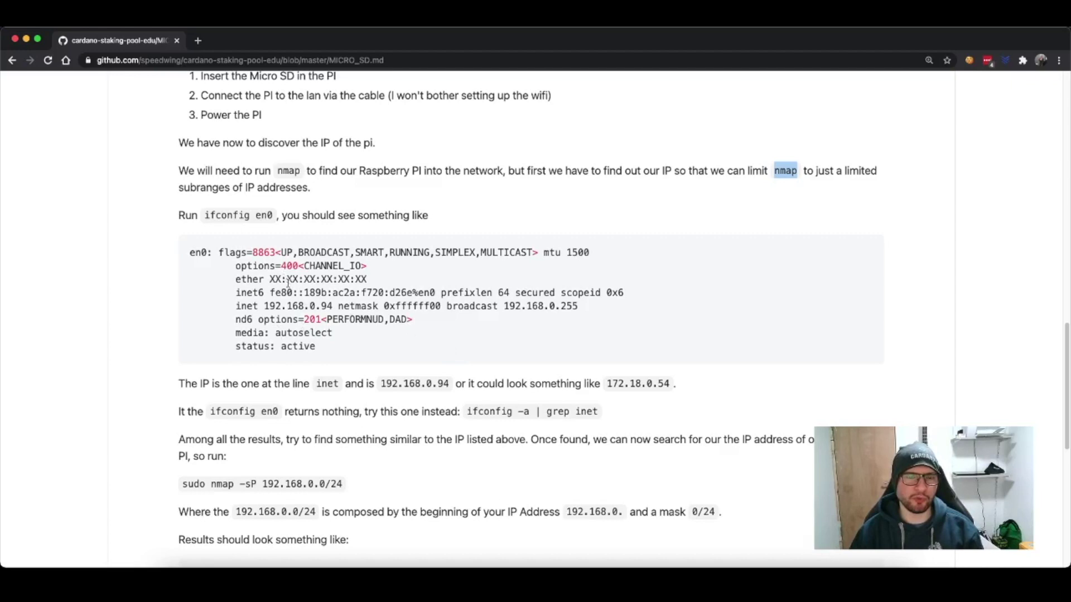
pyautogui.click(221, 215)
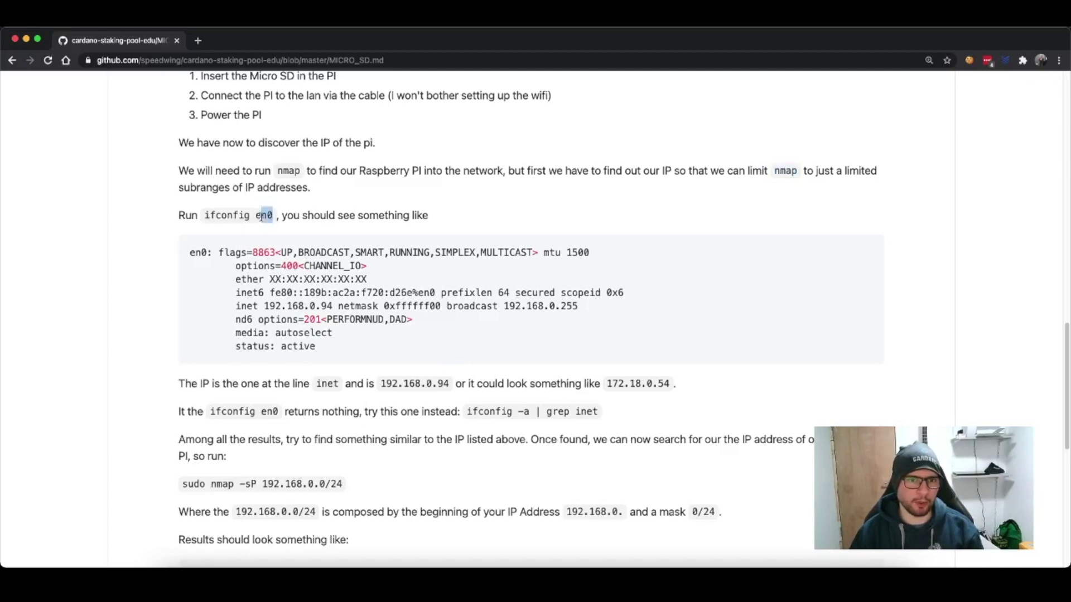
pyautogui.moveTo(273, 216); pyautogui.dragTo(204, 217)
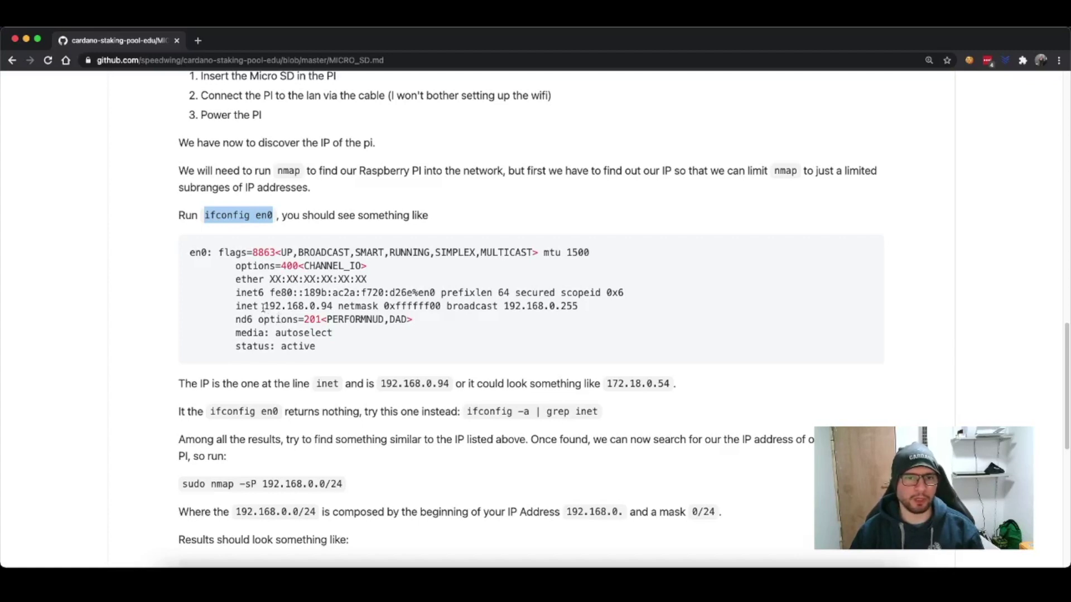
pyautogui.moveTo(235, 307); pyautogui.dragTo(337, 306)
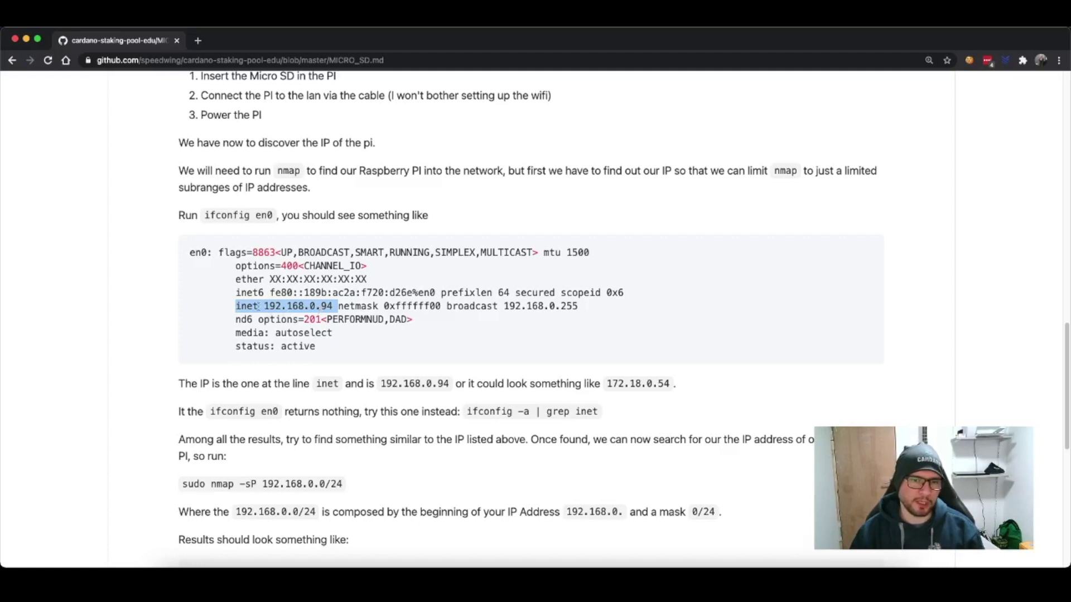
pyautogui.click(310, 305)
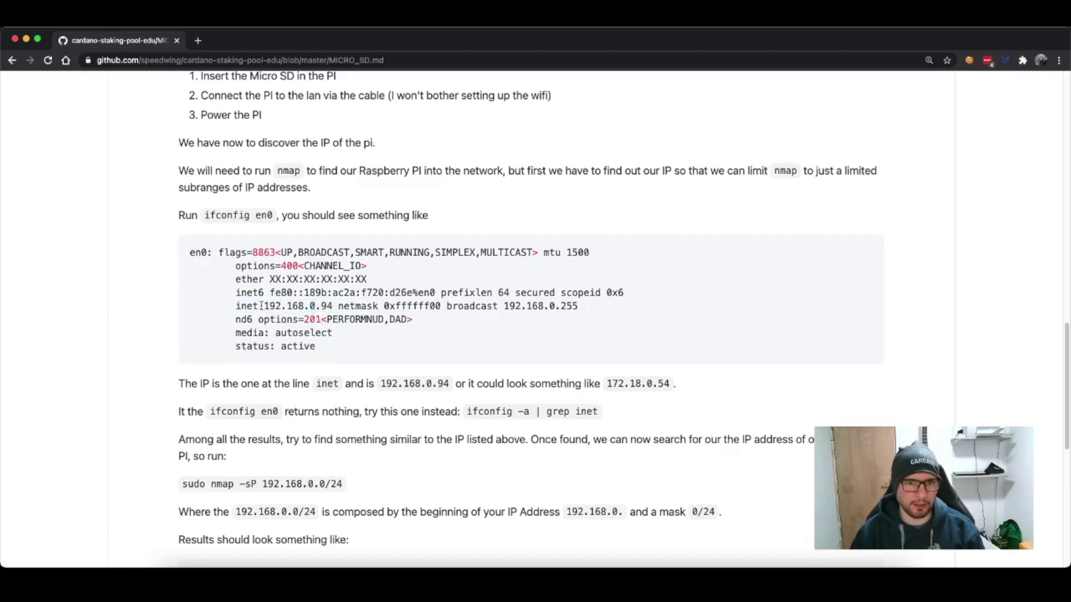
pyautogui.moveTo(265, 306); pyautogui.dragTo(333, 306)
pyautogui.scroll(-1, 446, 333)
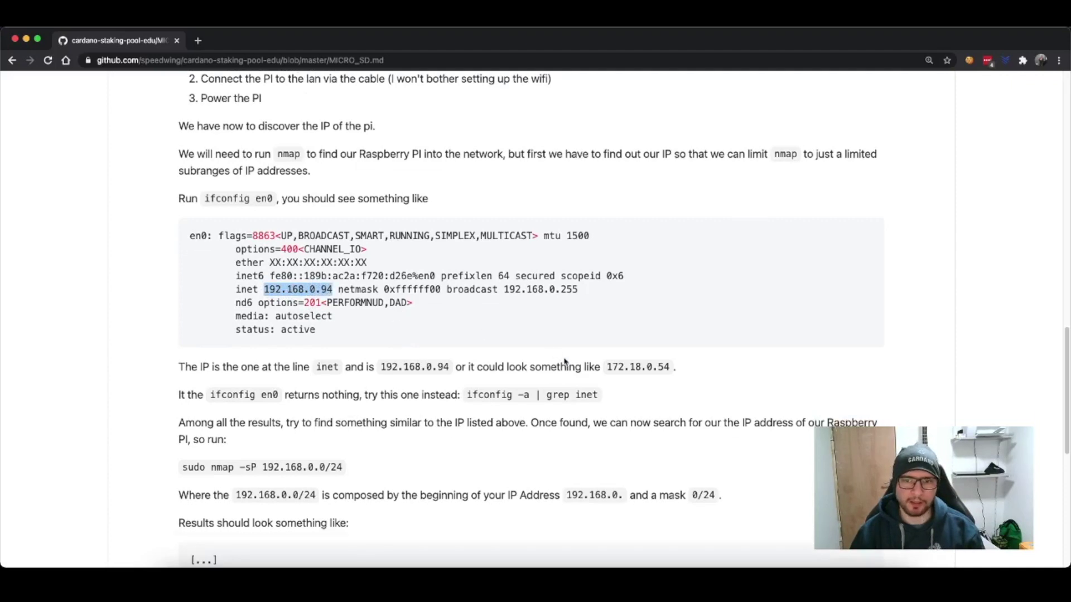
pyautogui.moveTo(606, 367); pyautogui.dragTo(653, 369)
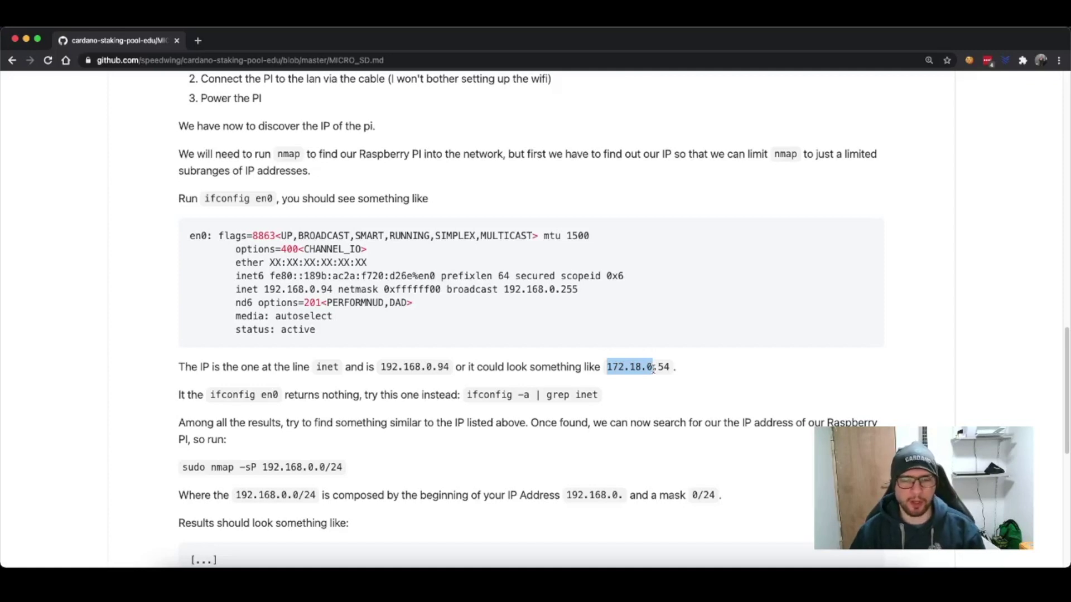
pyautogui.click(653, 369)
pyautogui.scroll(-1, 647, 382)
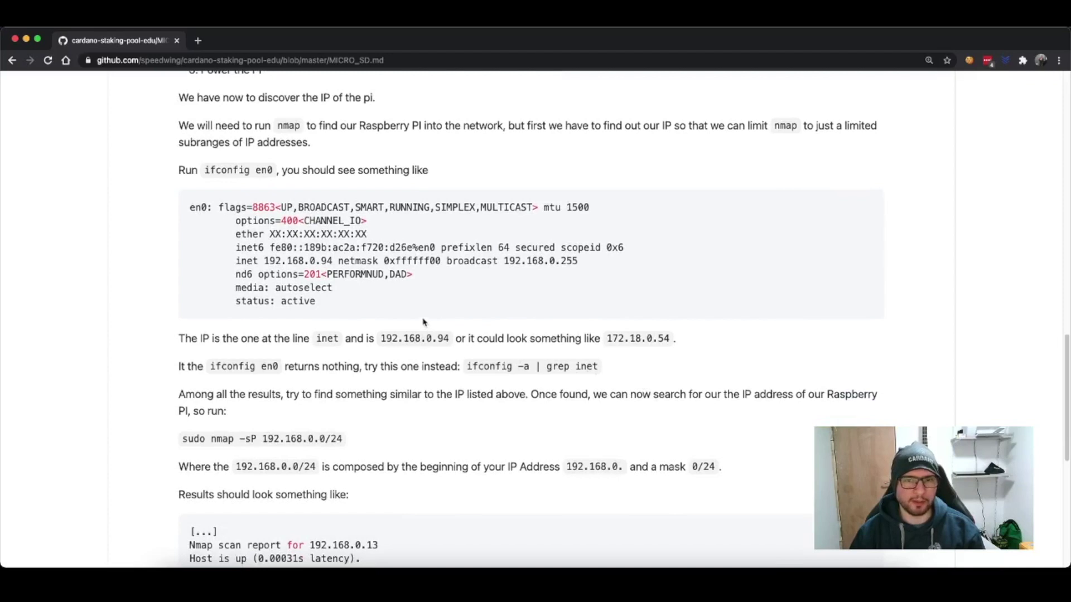
pyautogui.moveTo(608, 343); pyautogui.dragTo(669, 342)
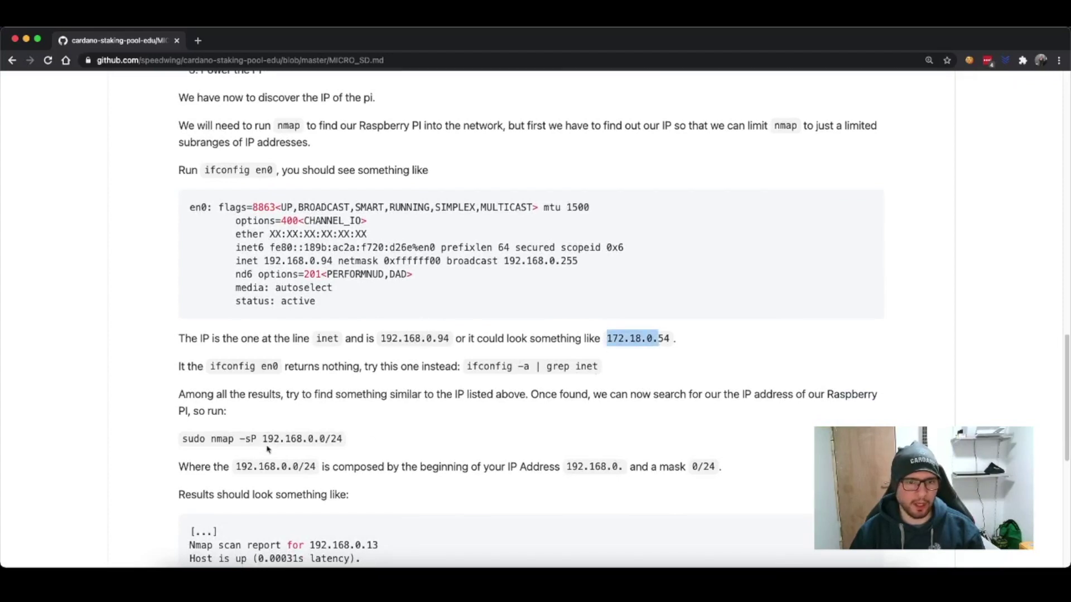
pyautogui.moveTo(183, 439); pyautogui.dragTo(332, 438)
pyautogui.click(321, 438)
pyautogui.moveTo(263, 438); pyautogui.dragTo(313, 438)
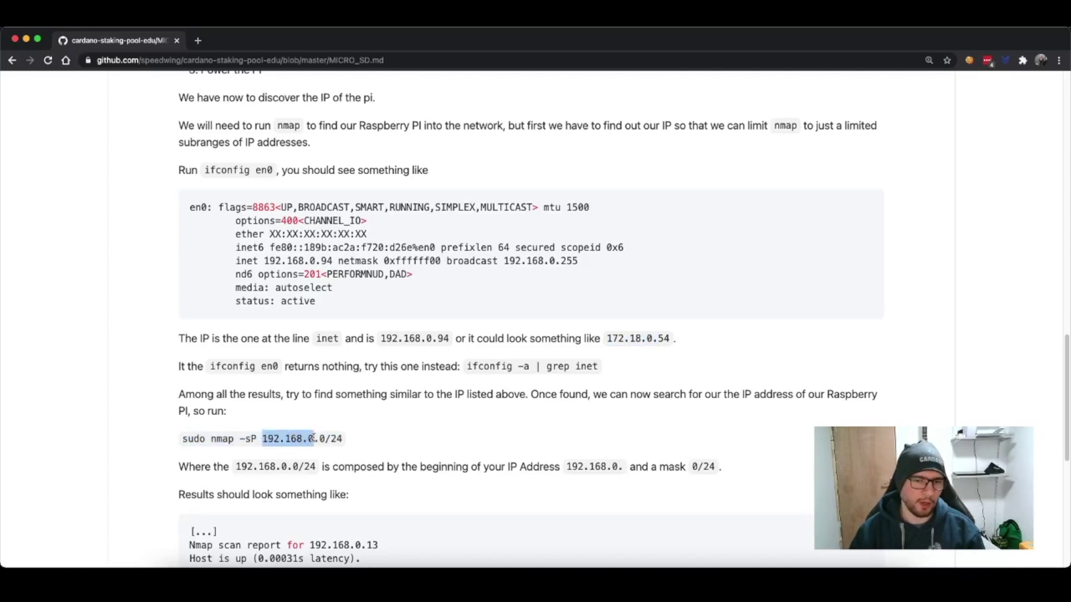
pyautogui.moveTo(325, 439)
pyautogui.mouseDown()
pyautogui.moveTo(345, 444)
pyautogui.moveTo(320, 440)
pyautogui.mouseUp()
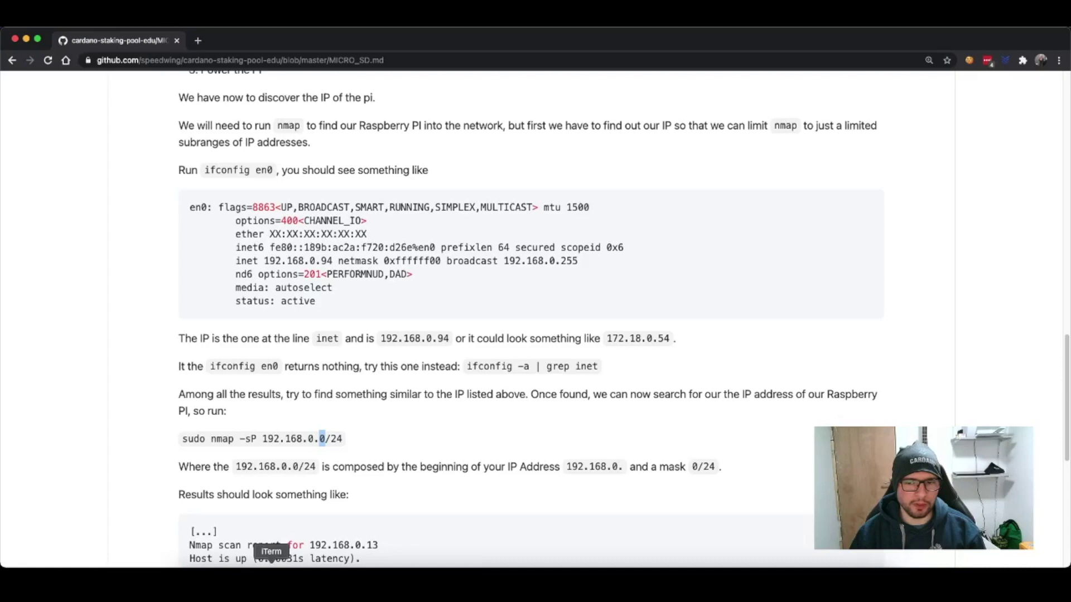
# Clear the iTerm2 screen, discarding a recalled git command from history
pyautogui.click(272, 562)
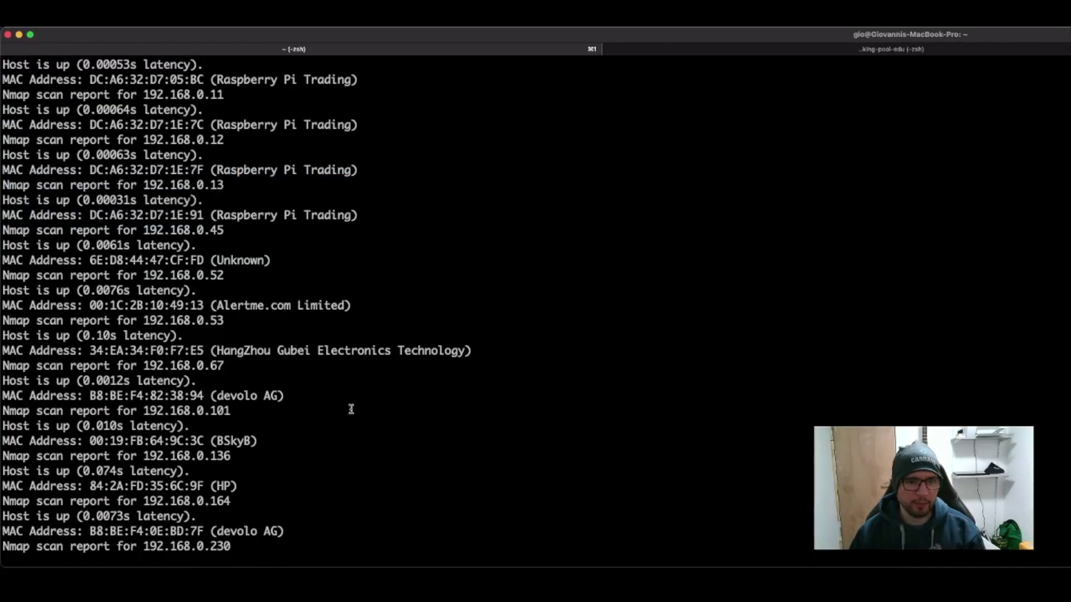
pyautogui.write('clear')
pyautogui.press('Return')
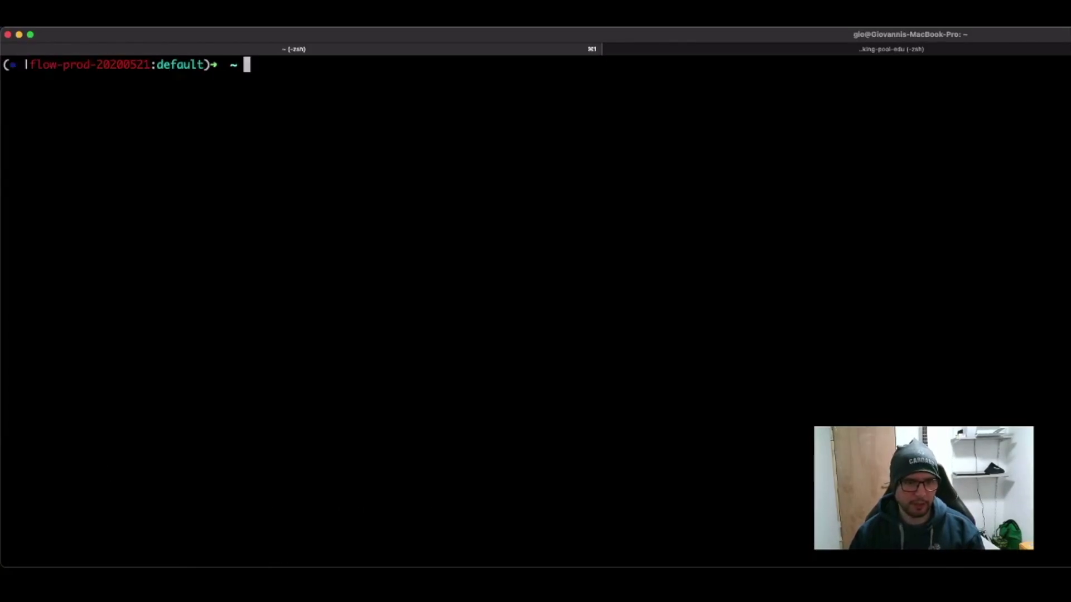
pyautogui.press('Up')
pyautogui.press('Up')
pyautogui.press('Down')
pyautogui.press('Down')
pyautogui.write('gi')
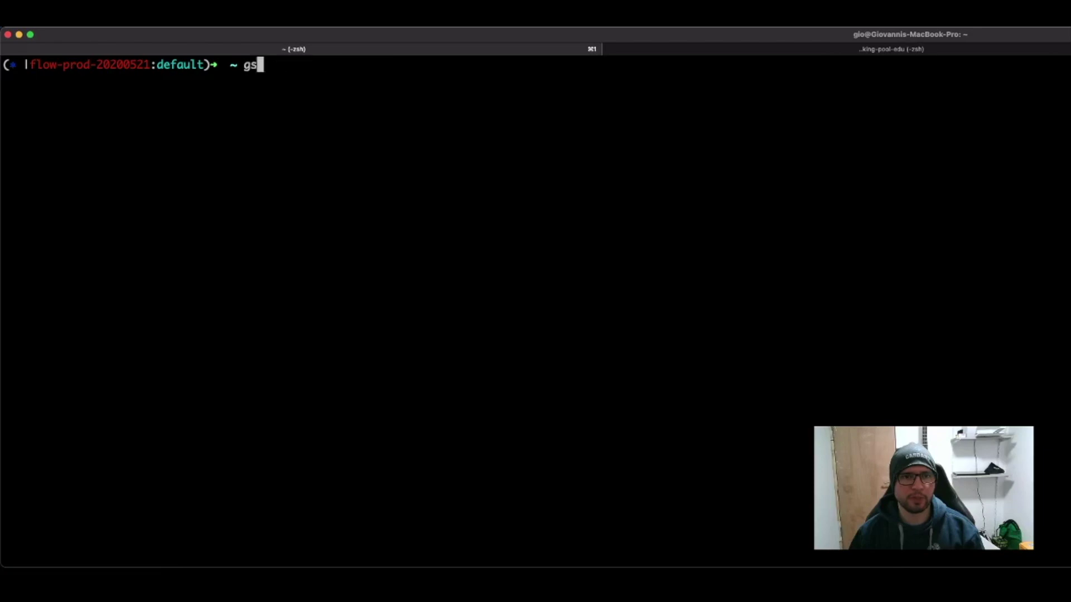
pyautogui.press('Right')
pyautogui.press('Up')
pyautogui.hotkey('ctrl', 'c')
pyautogui.press('Return')
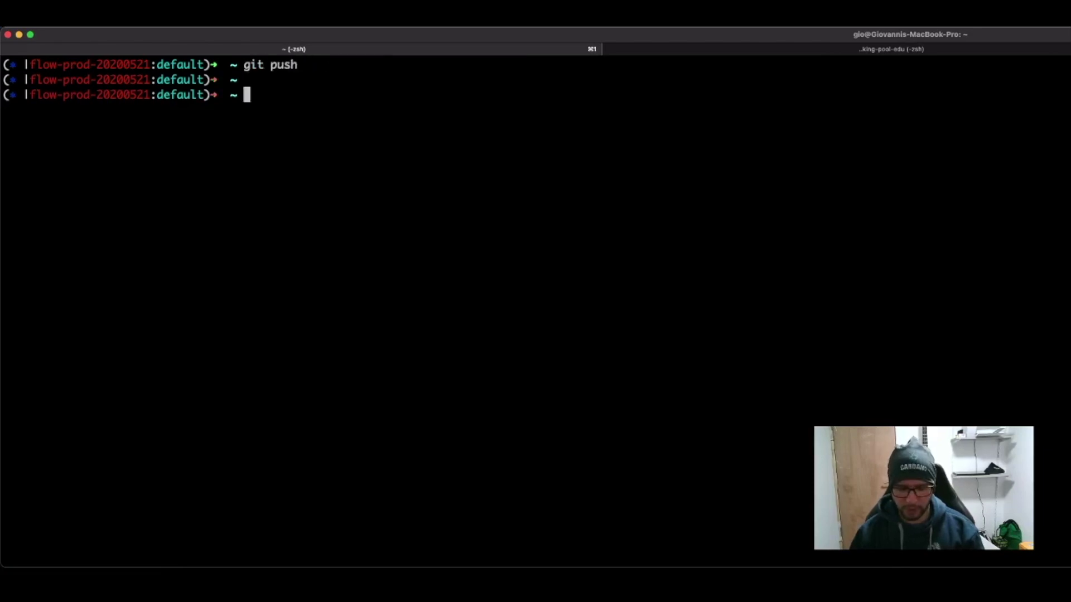
pyautogui.write('clear')
pyautogui.press('Return')
# Run ifconfig en0 to show the Mac's address, 192.168.0.94
pyautogui.write('i')
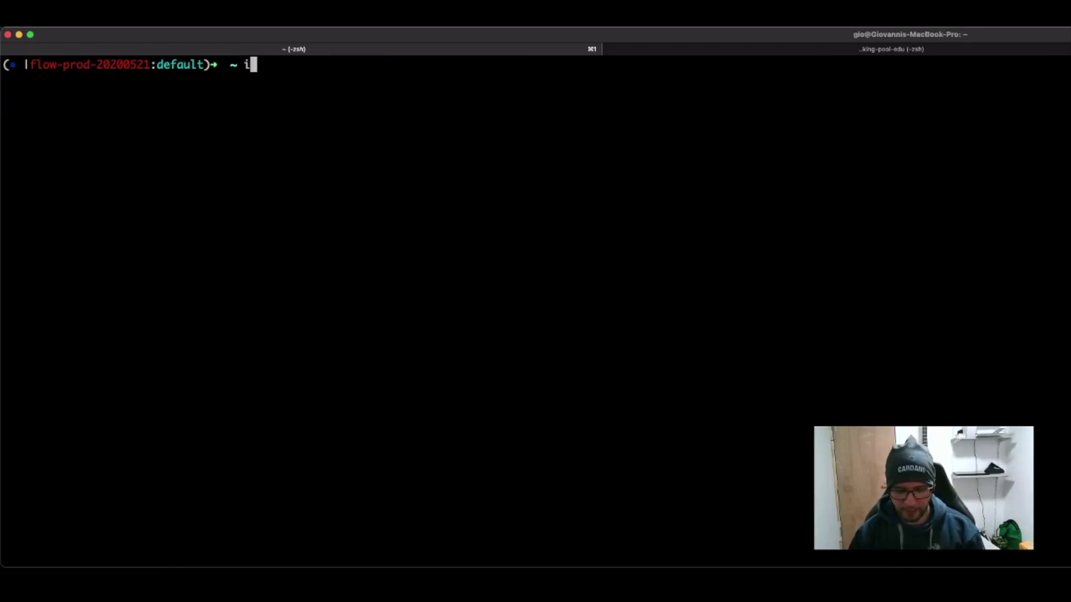
pyautogui.write('fcofn')
pyautogui.press('BackSpace')
pyautogui.press('BackSpace')
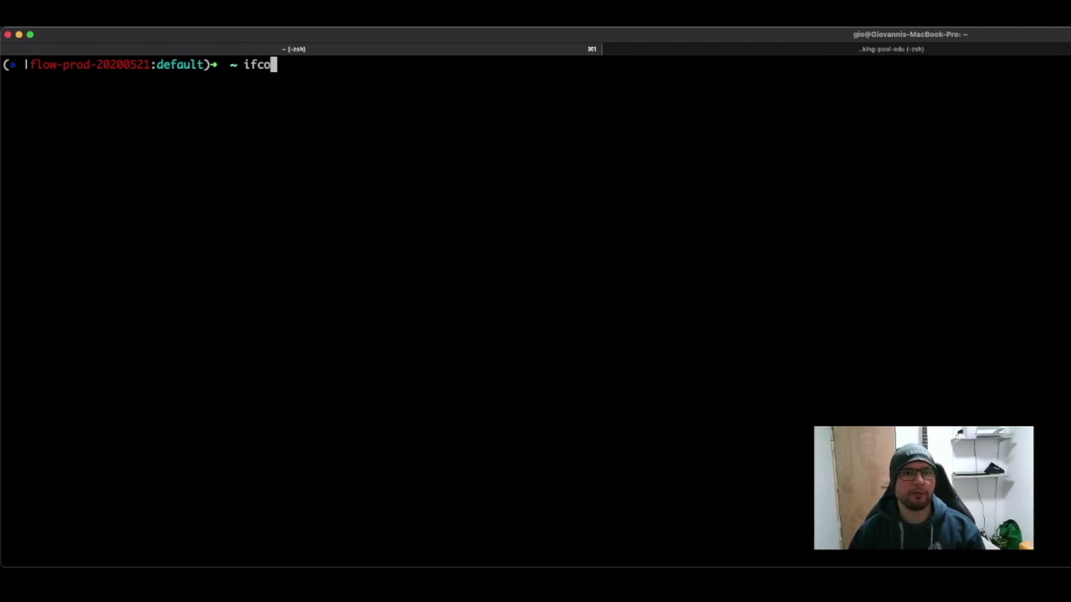
pyautogui.write('nfig -a')
pyautogui.press('BackSpace')
pyautogui.press('BackSpace')
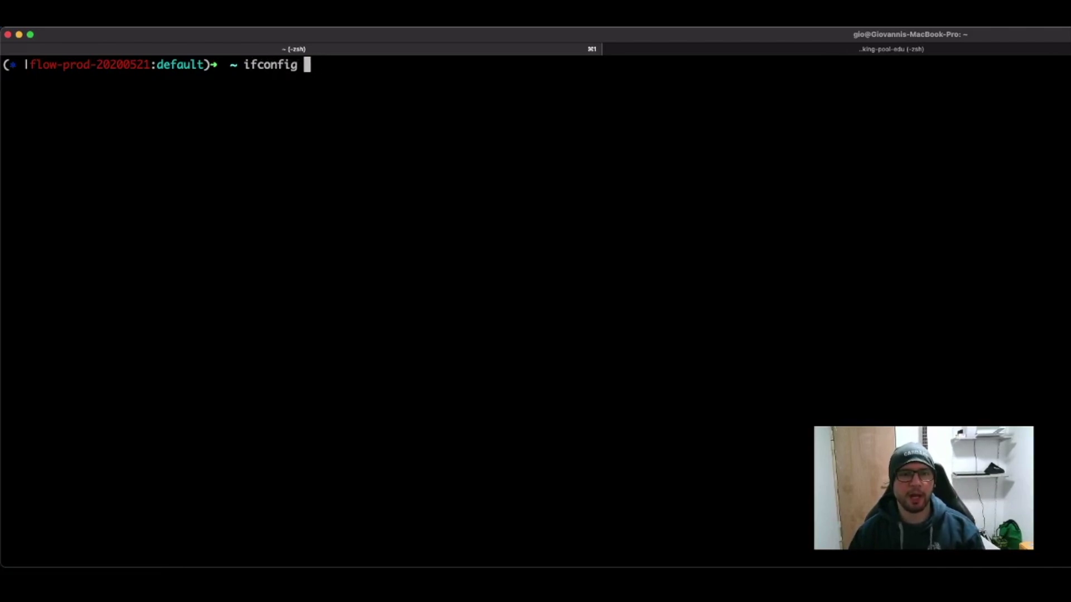
pyautogui.write('en0')
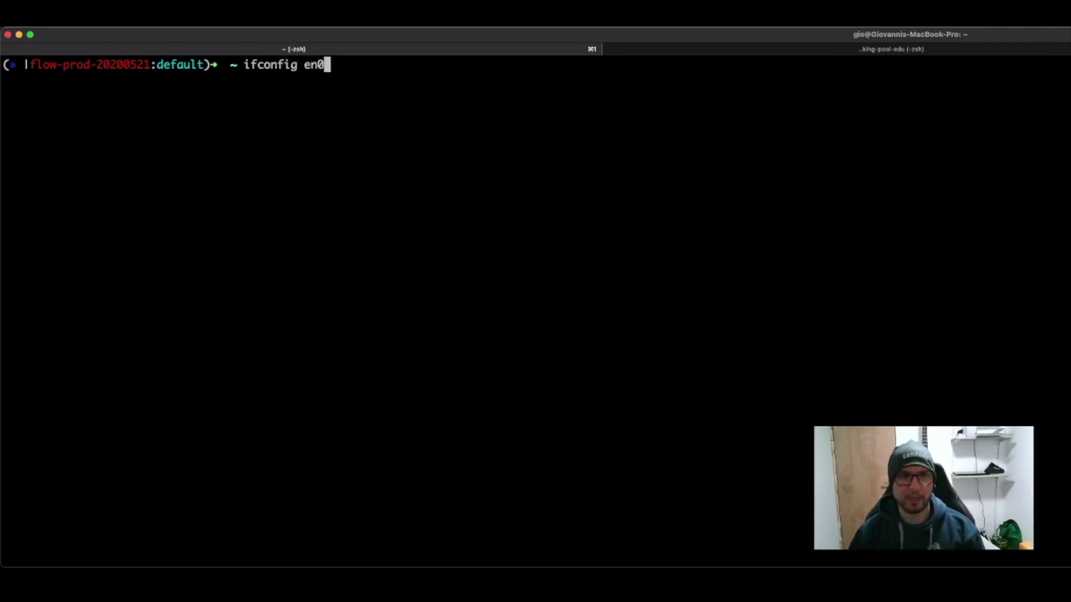
pyautogui.press('Return')
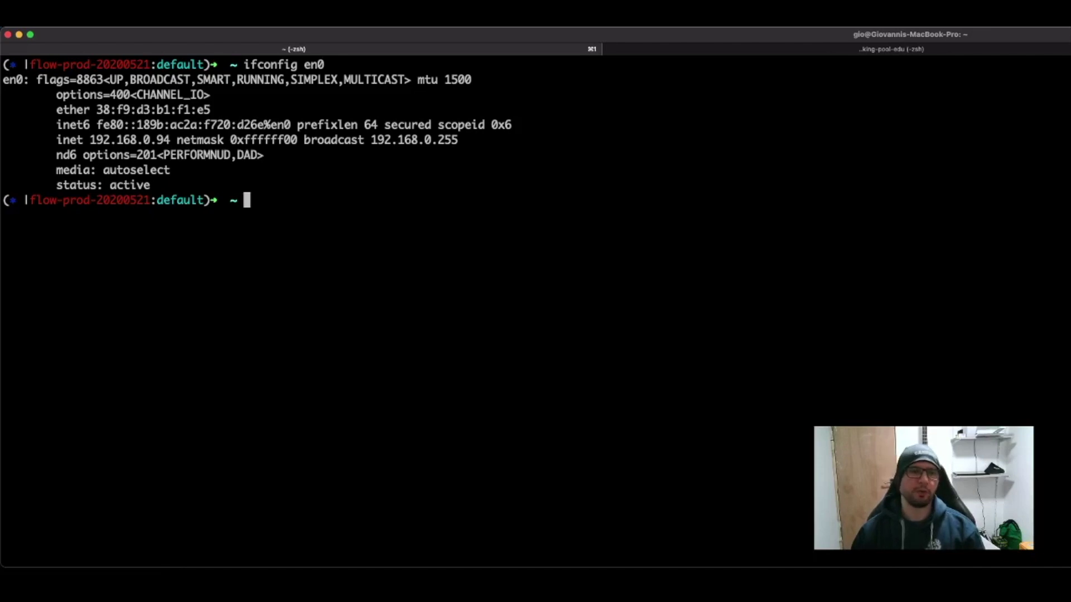
# Run ifconfig -a, then rerun it as ifconfig -a | grep inet
pyautogui.press('Up')
pyautogui.press('BackSpace')
pyautogui.press('BackSpace')
pyautogui.press('BackSpace')
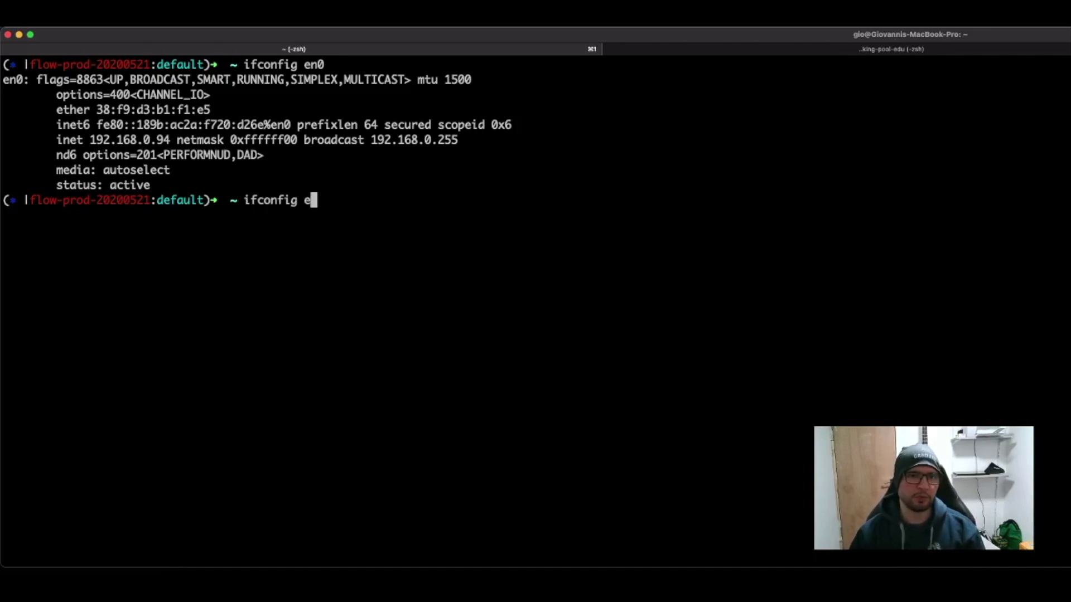
pyautogui.write('-a')
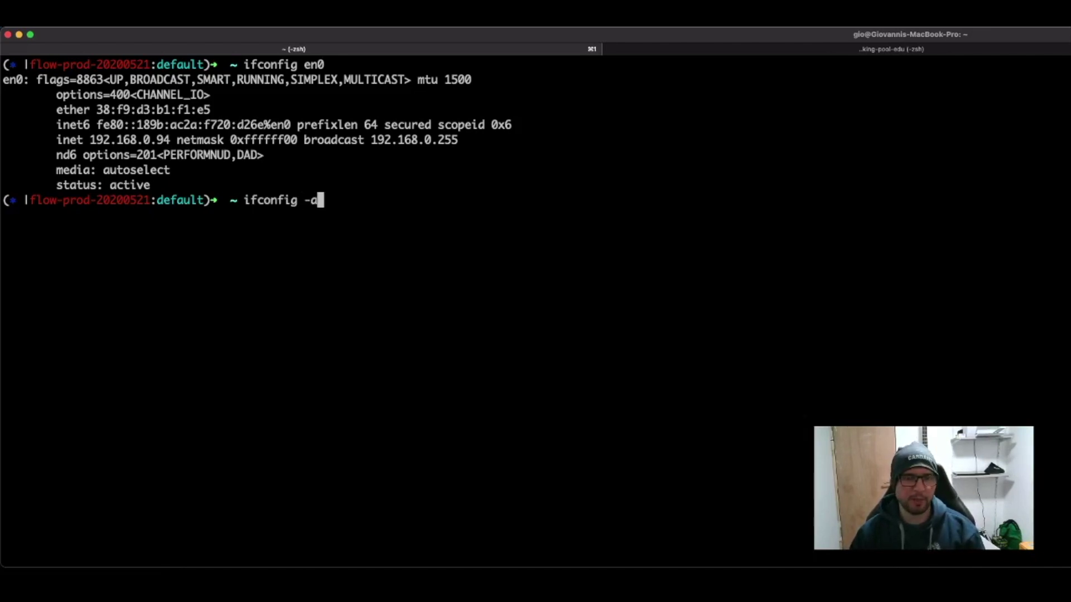
pyautogui.press('Return')
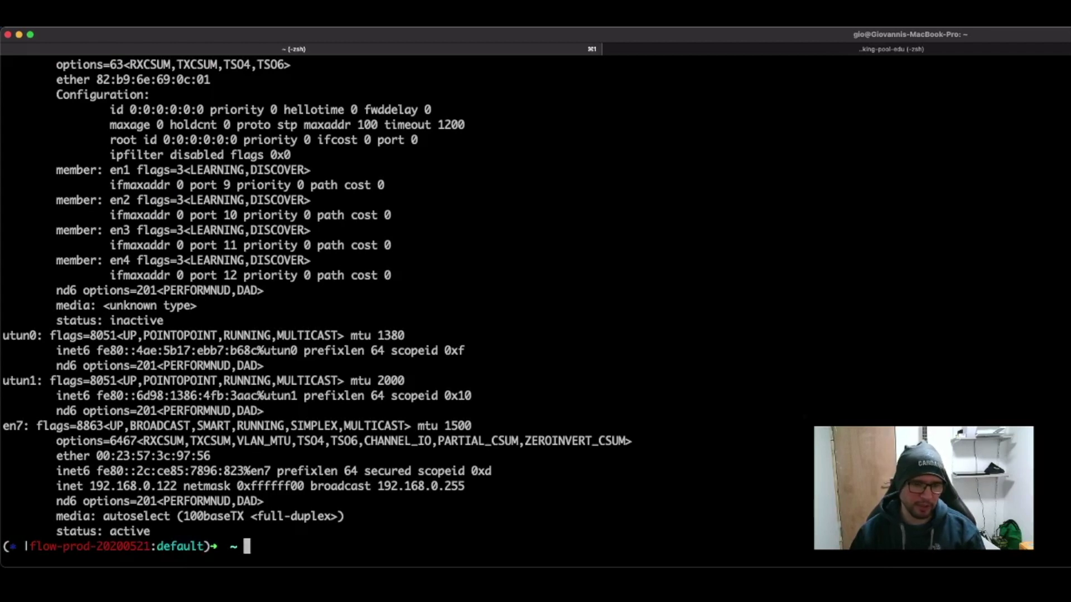
pyautogui.press('Up')
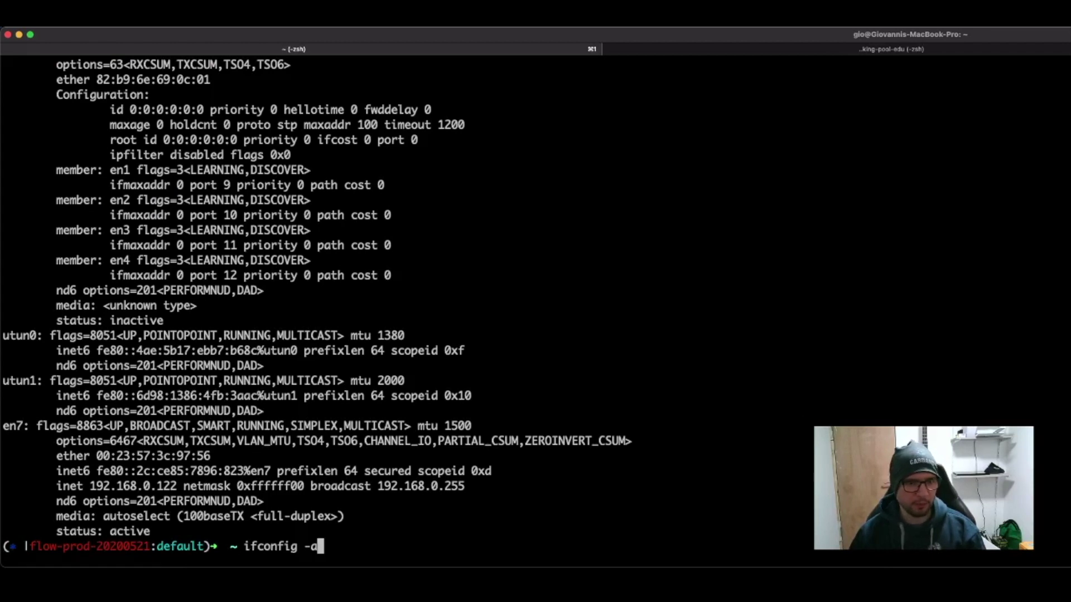
pyautogui.write('| grep ')
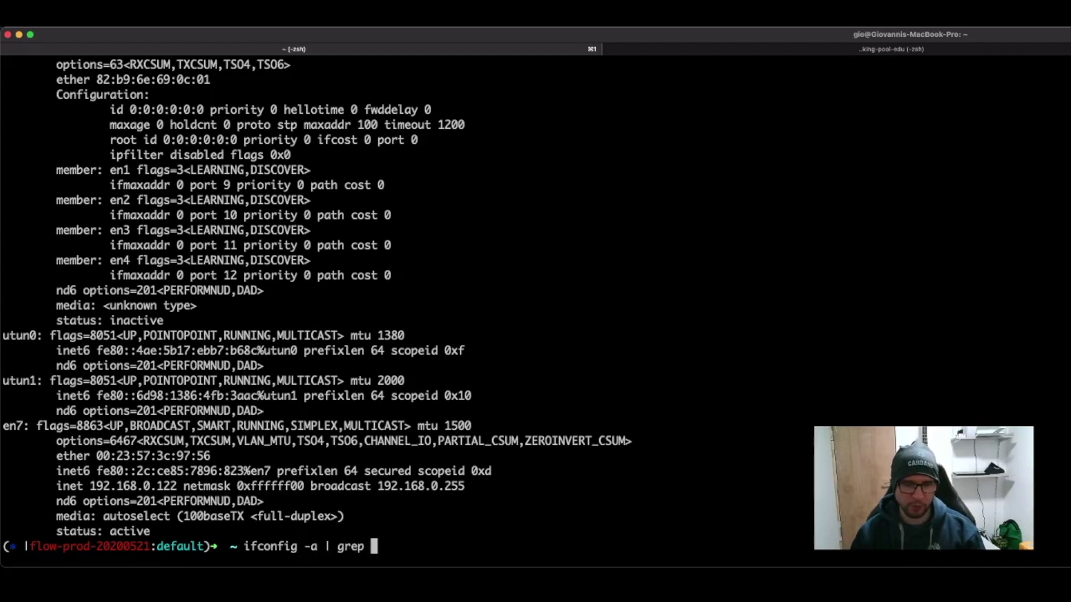
pyautogui.write('inet')
pyautogui.press('Return')
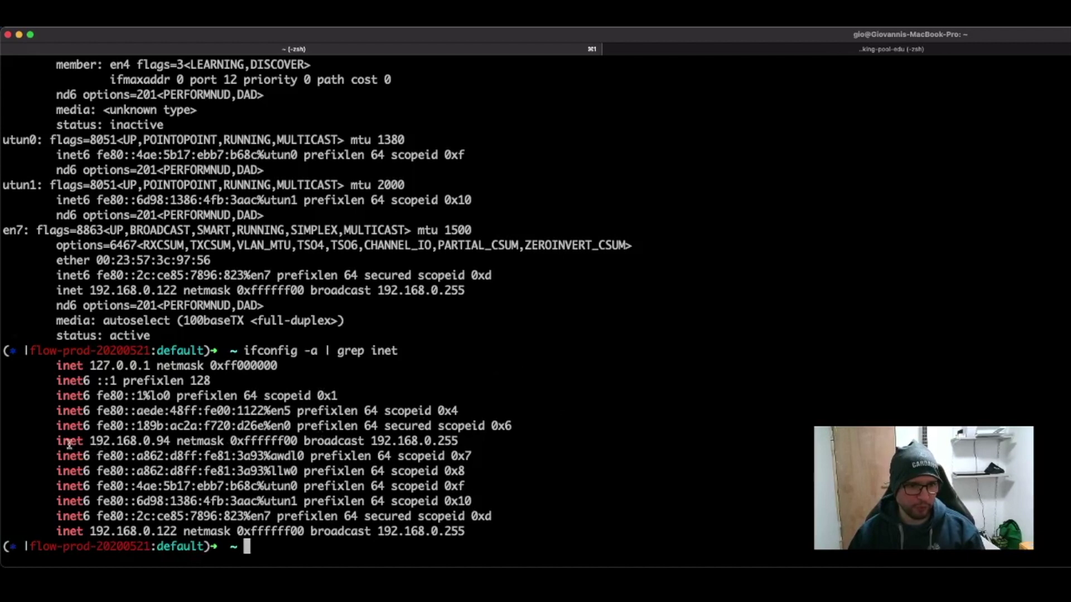
# Highlight 127.0.0.1, 192.168.0.94 and 192.168.0.122 in the inet output
pyautogui.moveTo(4, 440); pyautogui.dragTo(139, 440)
pyautogui.click(137, 404)
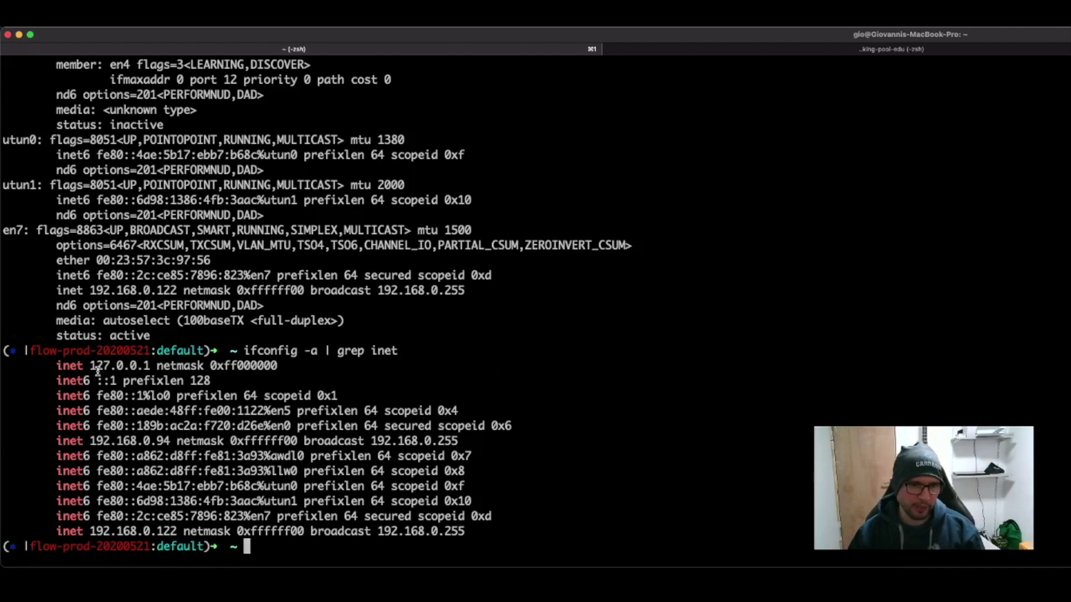
pyautogui.moveTo(89, 366); pyautogui.dragTo(152, 366)
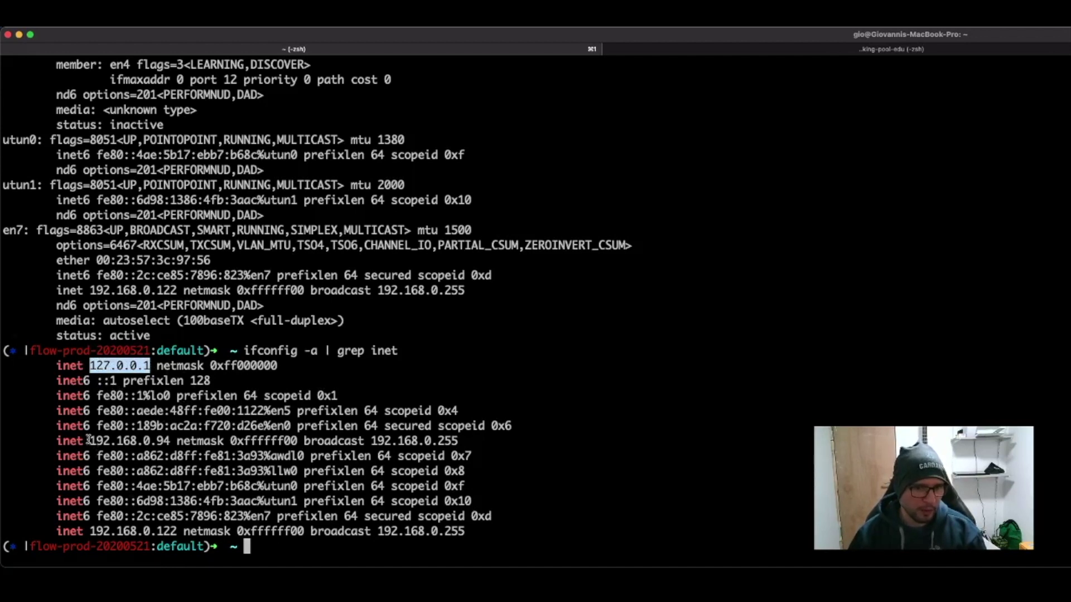
pyautogui.moveTo(89, 440); pyautogui.dragTo(170, 441)
pyautogui.moveTo(90, 531); pyautogui.dragTo(177, 528)
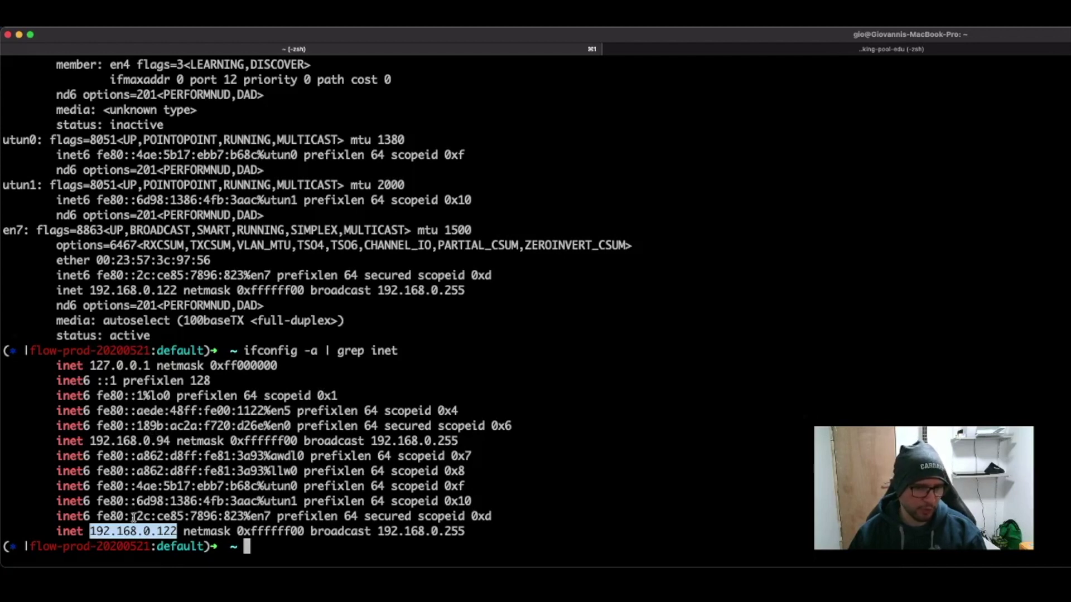
pyautogui.click(118, 530)
pyautogui.moveTo(89, 531); pyautogui.dragTo(151, 531)
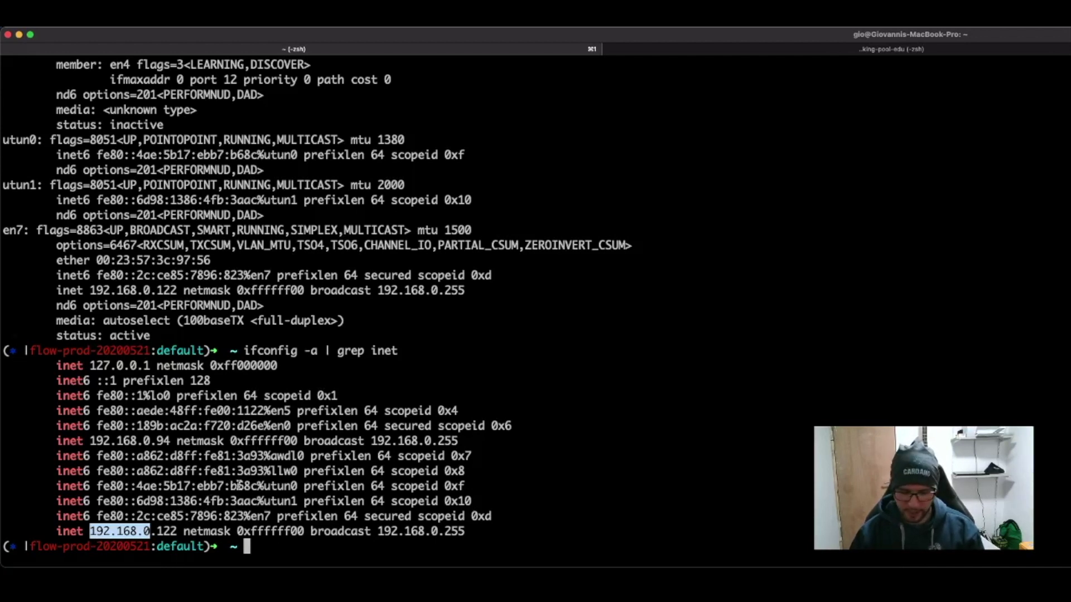
# Run sudo nmap -sP 192.168.0.0/24 and enter the admin password to start the scan
pyautogui.write('sudo nmap')
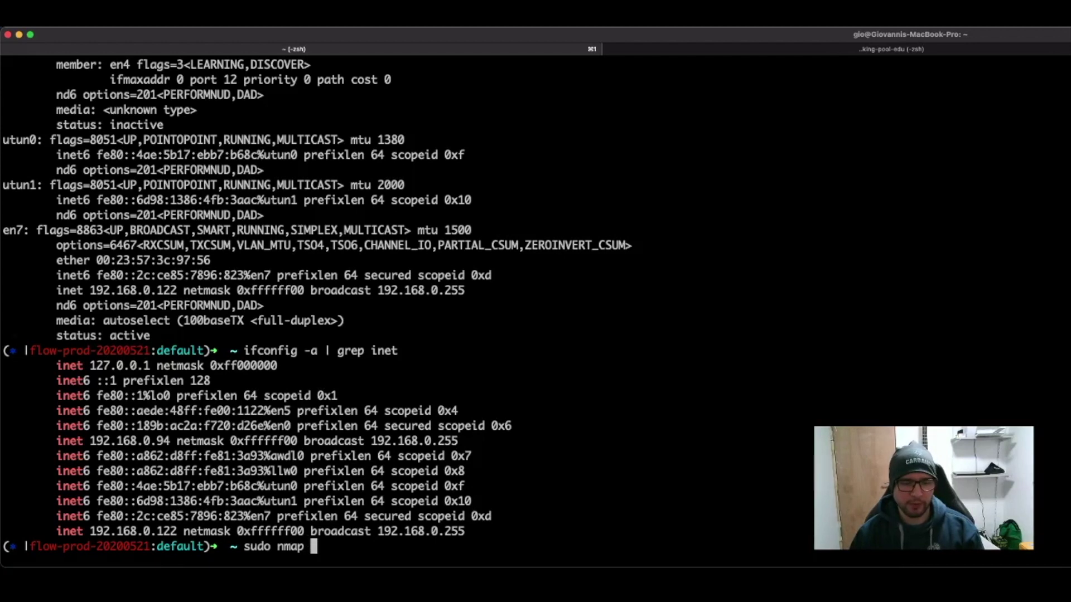
pyautogui.write(' -')
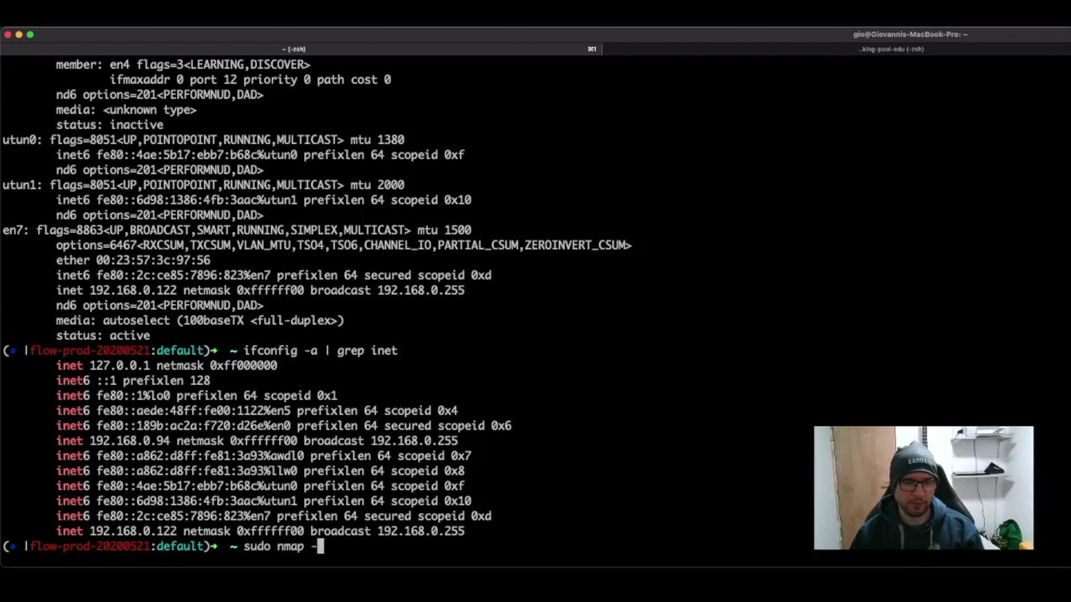
pyautogui.write('sP 192')
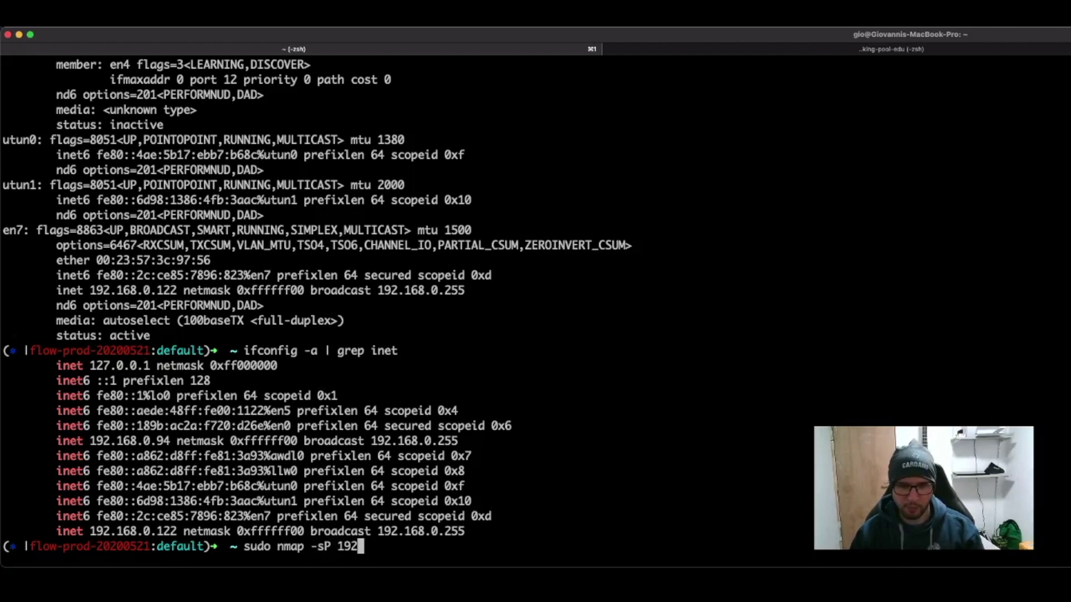
pyautogui.write('.168.0')
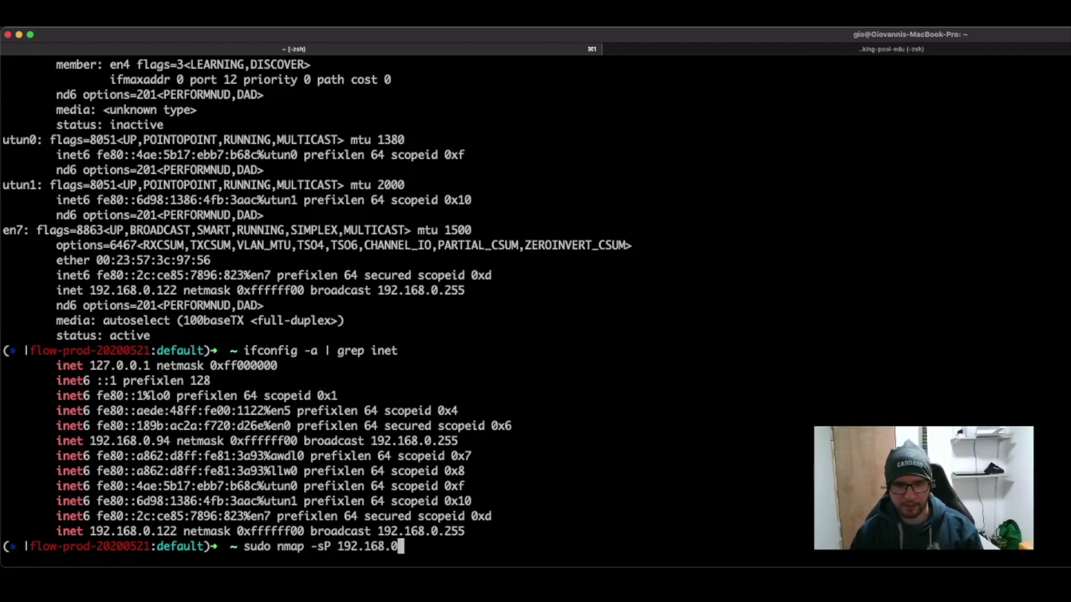
pyautogui.write('.0')
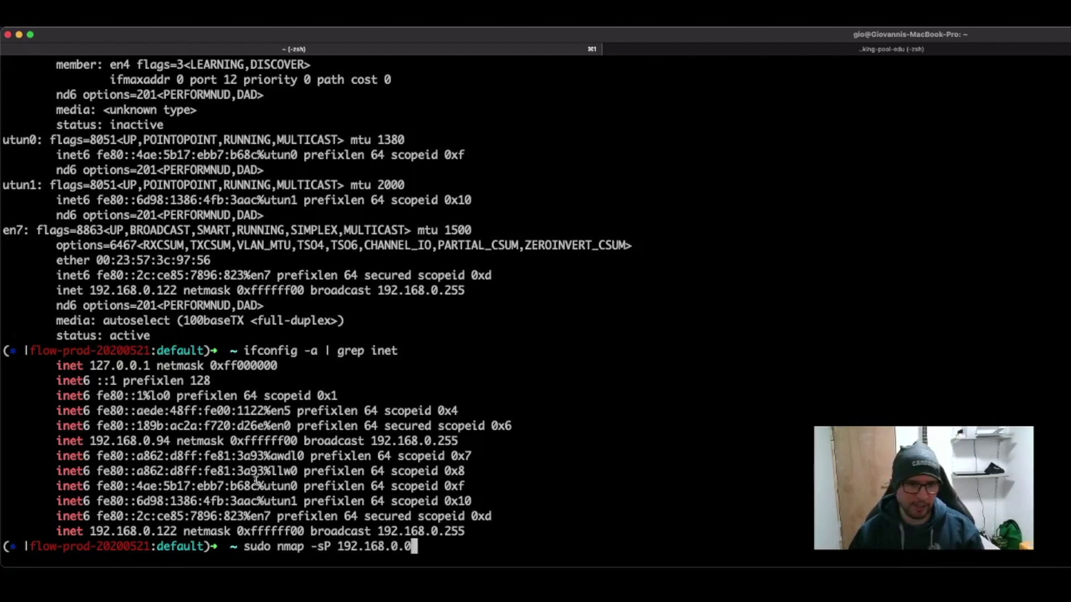
pyautogui.moveTo(157, 531); pyautogui.dragTo(177, 531)
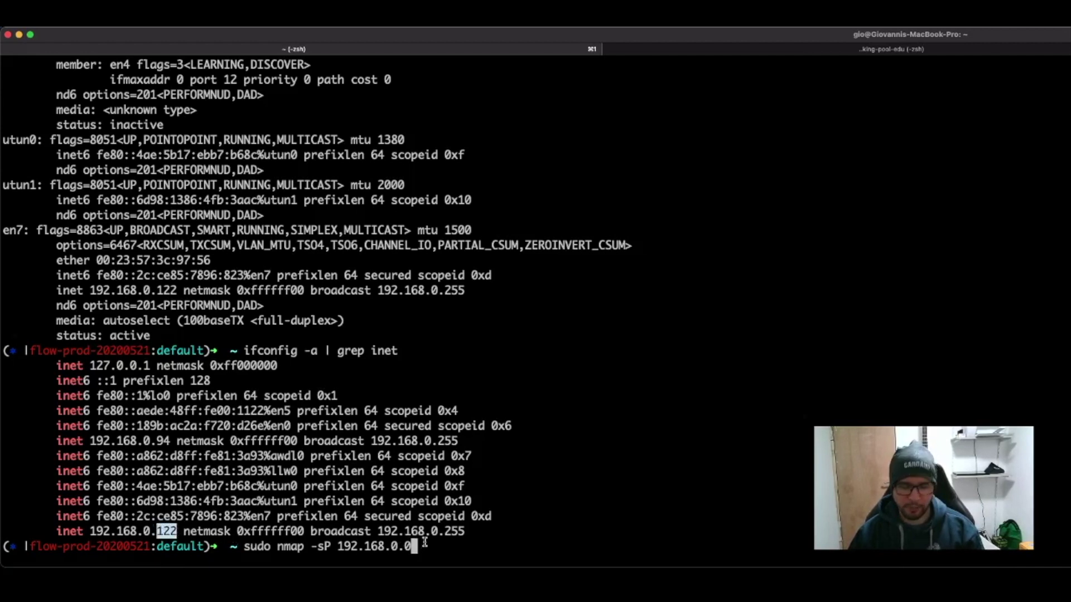
pyautogui.write('/24')
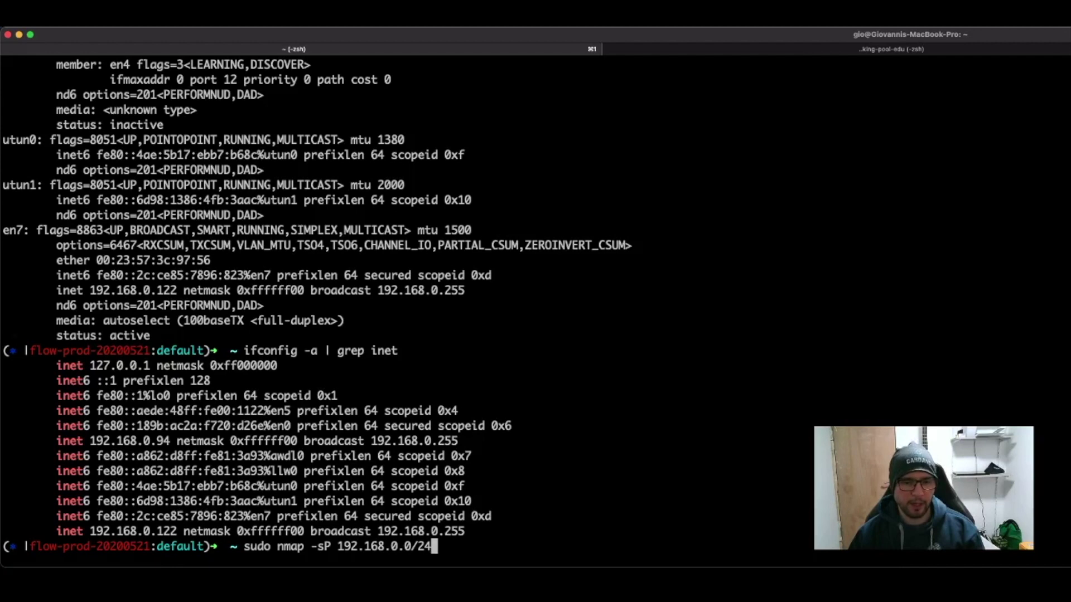
pyautogui.press('Return')
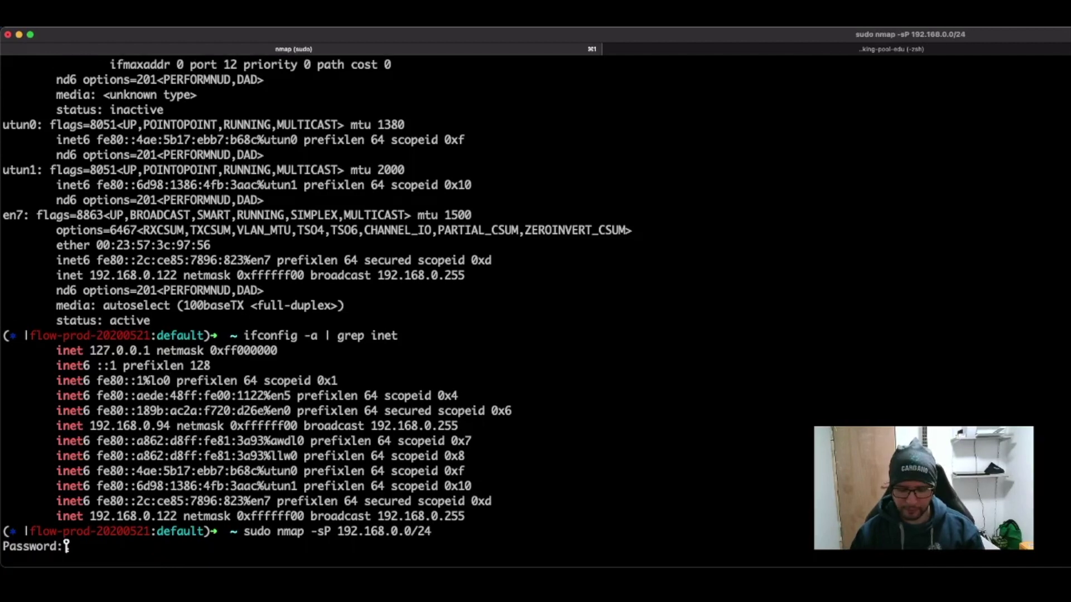
pyautogui.press('Return')
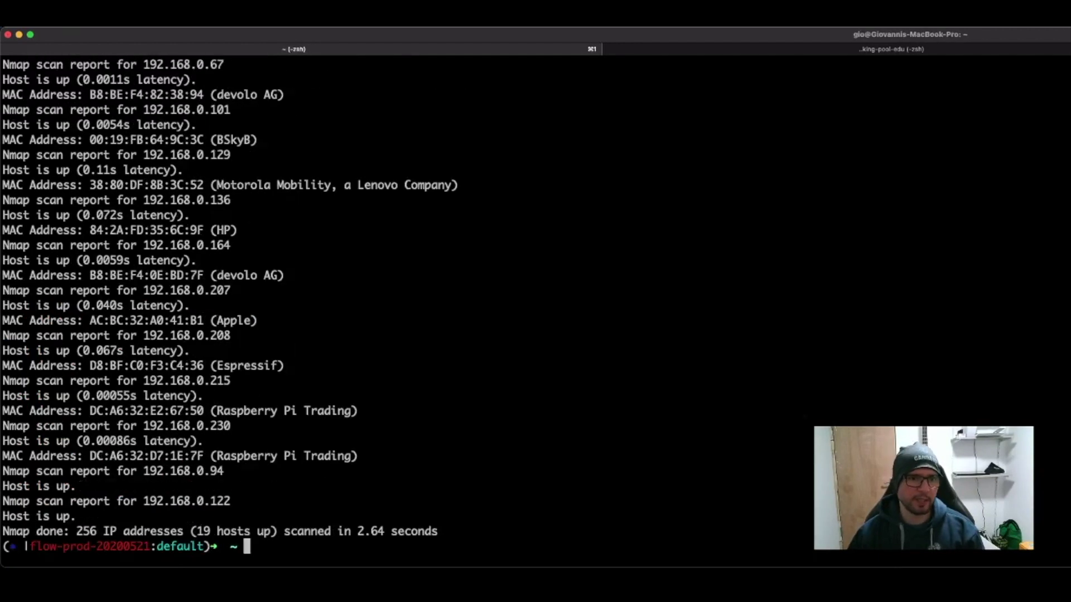
pyautogui.scroll(10, 334, 399)
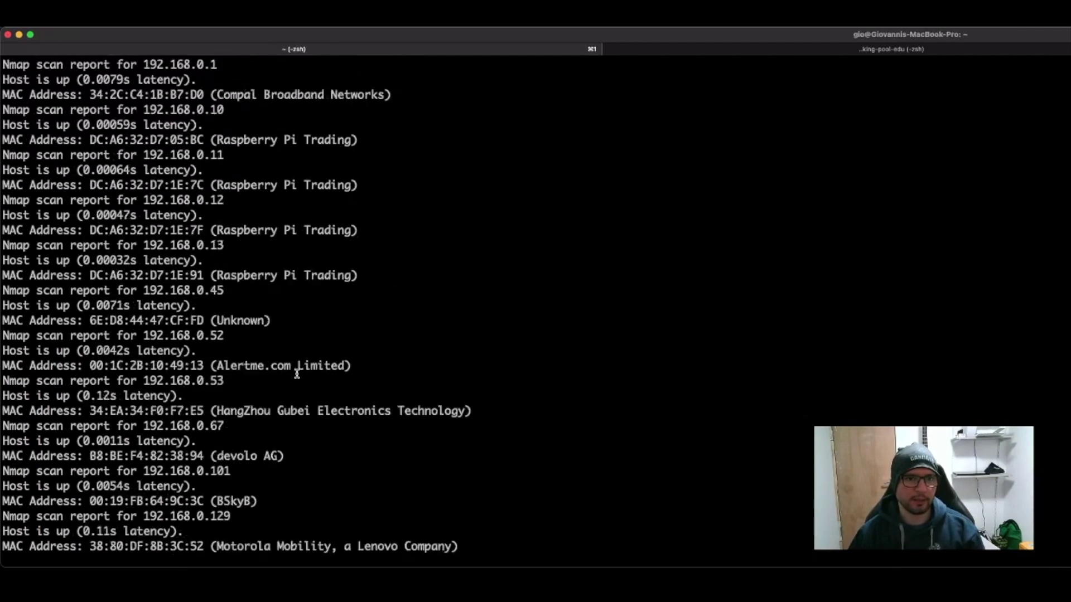
pyautogui.scroll(3, 297, 374)
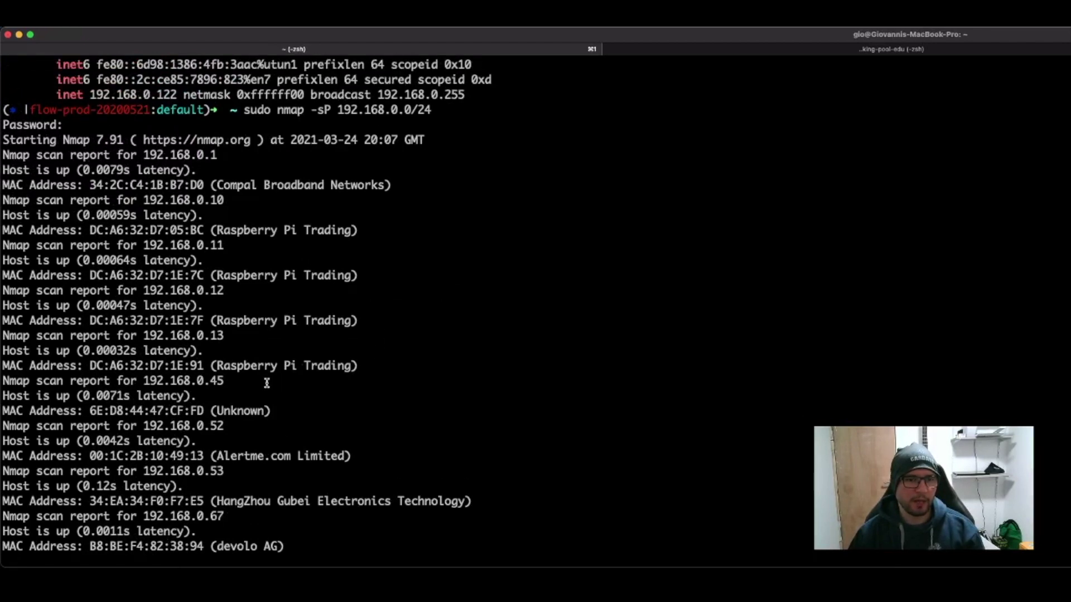
pyautogui.moveTo(357, 365); pyautogui.dragTo(2, 215)
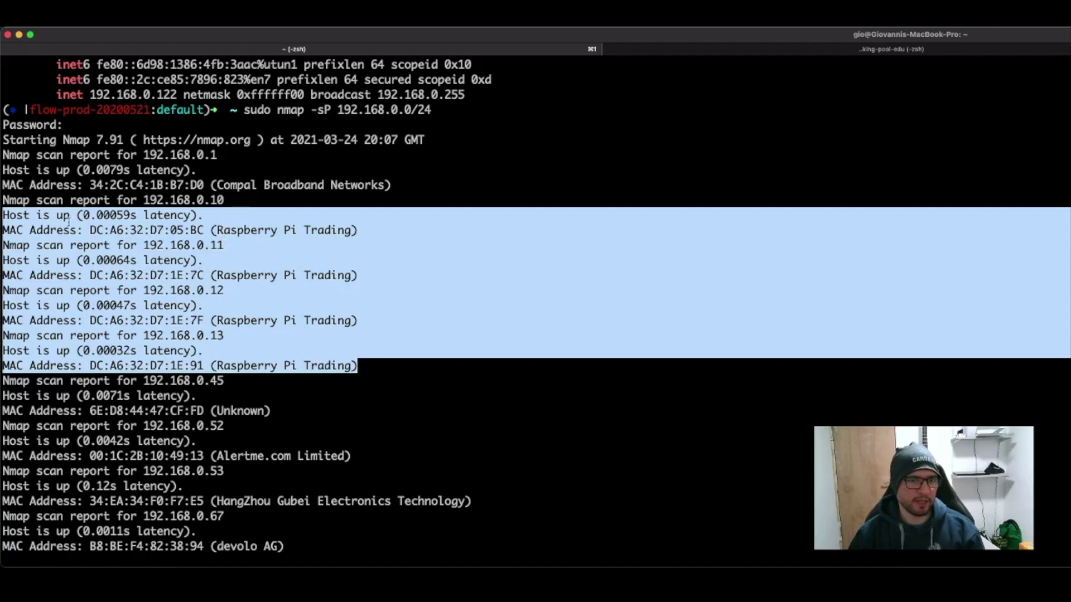
pyautogui.moveTo(362, 368); pyautogui.dragTo(2, 201)
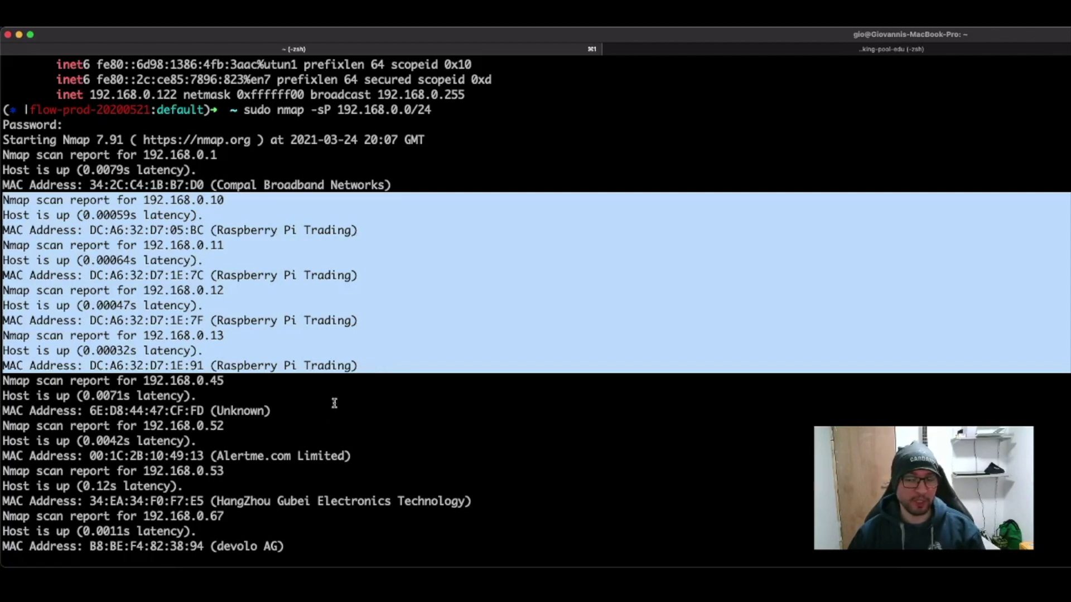
pyautogui.scroll(-6, 334, 402)
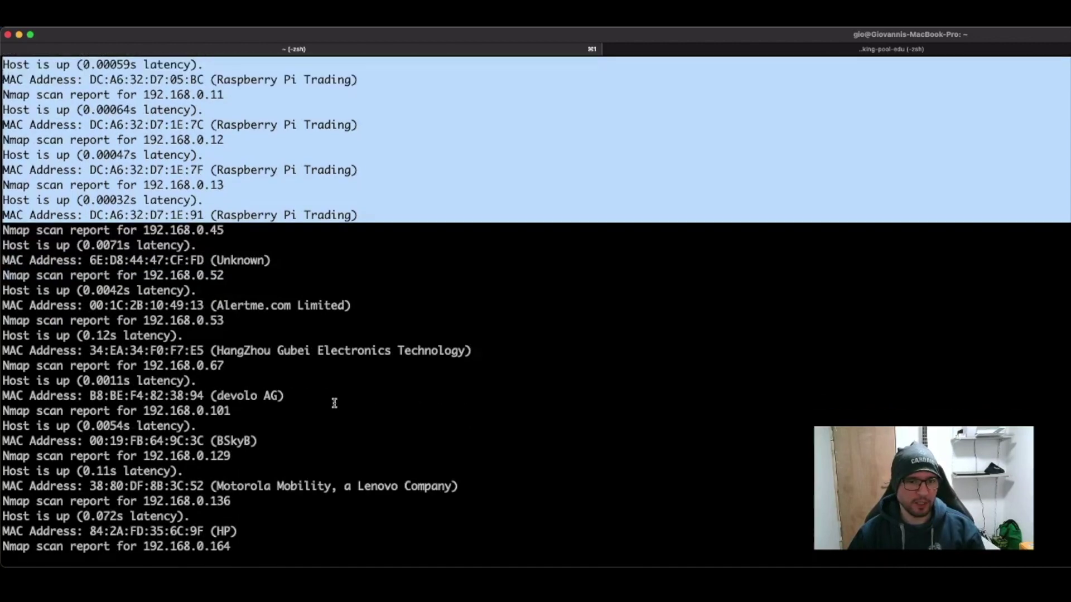
pyautogui.scroll(-5, 335, 402)
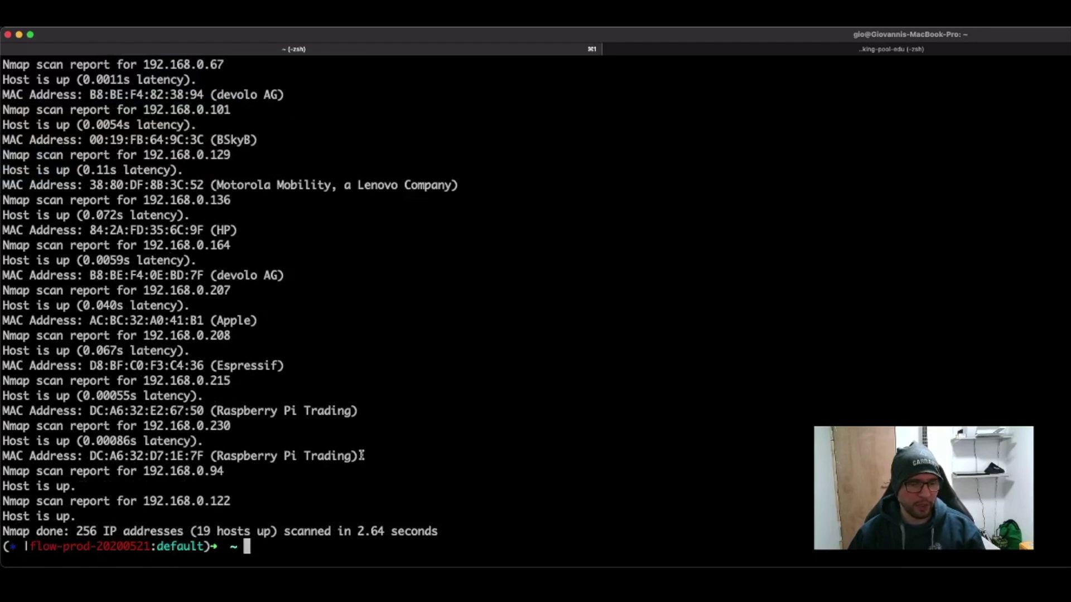
pyautogui.moveTo(363, 454); pyautogui.dragTo(1, 381)
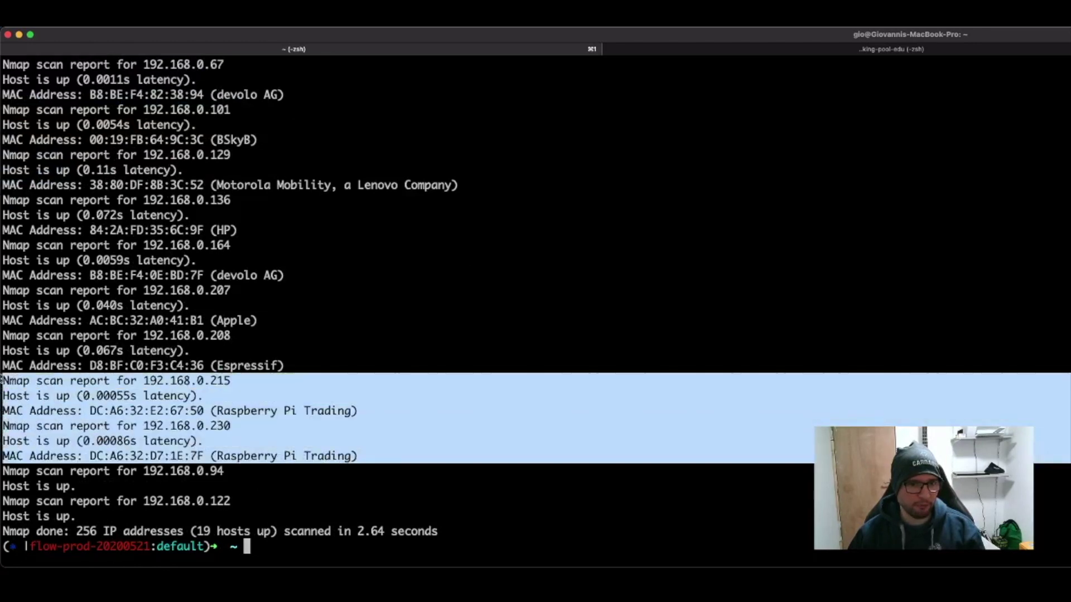
pyautogui.click(201, 444)
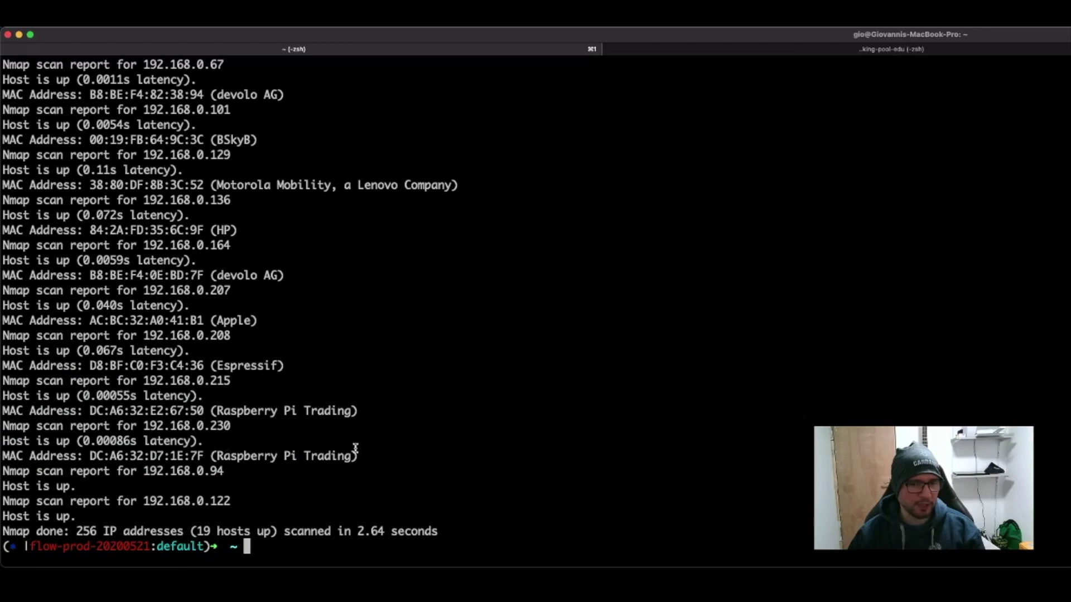
pyautogui.moveTo(365, 459); pyautogui.dragTo(2, 440)
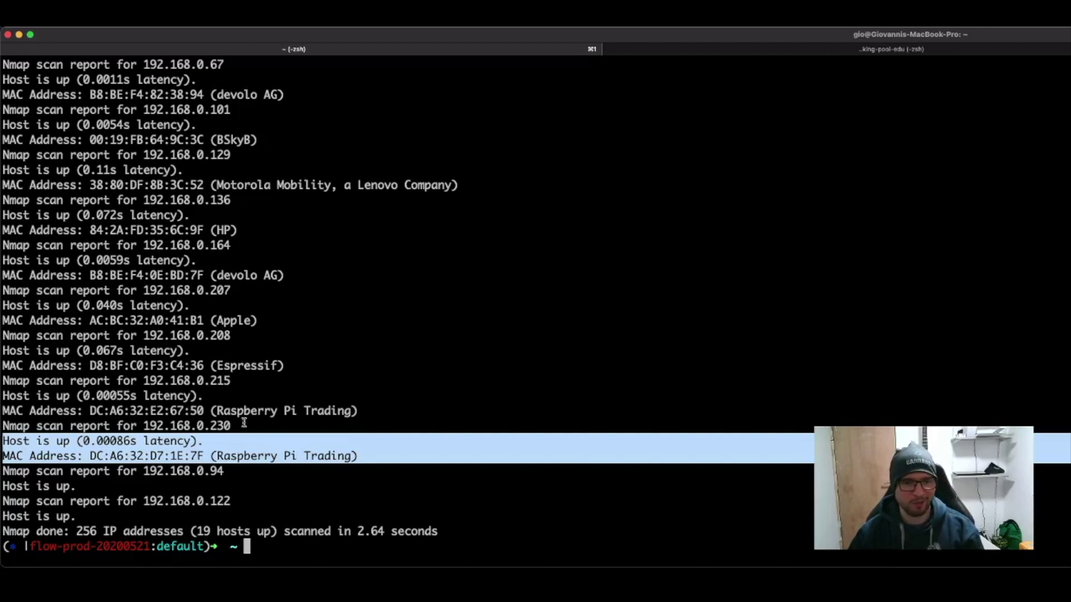
pyautogui.click(319, 462)
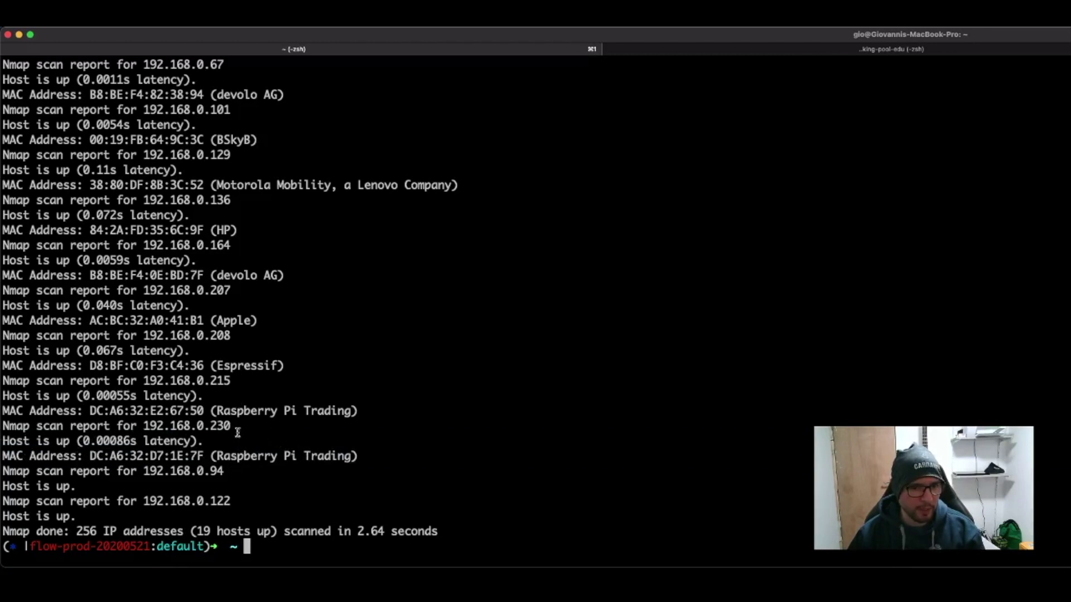
pyautogui.moveTo(375, 414); pyautogui.dragTo(2, 381)
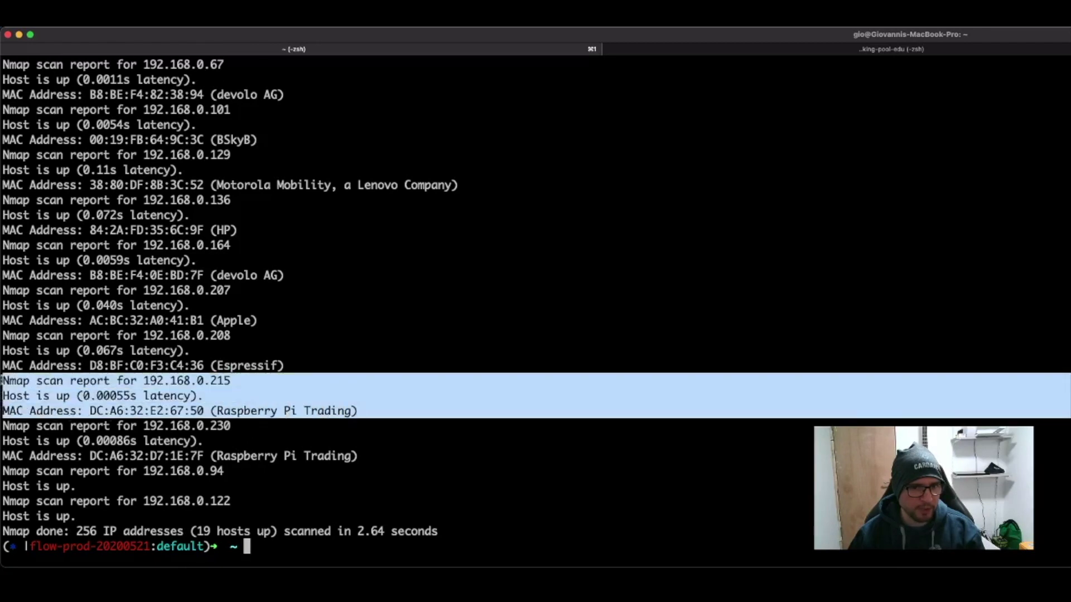
pyautogui.click(329, 448)
# Run ssh 192.168.0.215 -l pi, which fails host key verification, and start typing vi
pyautogui.write('ssh -l')
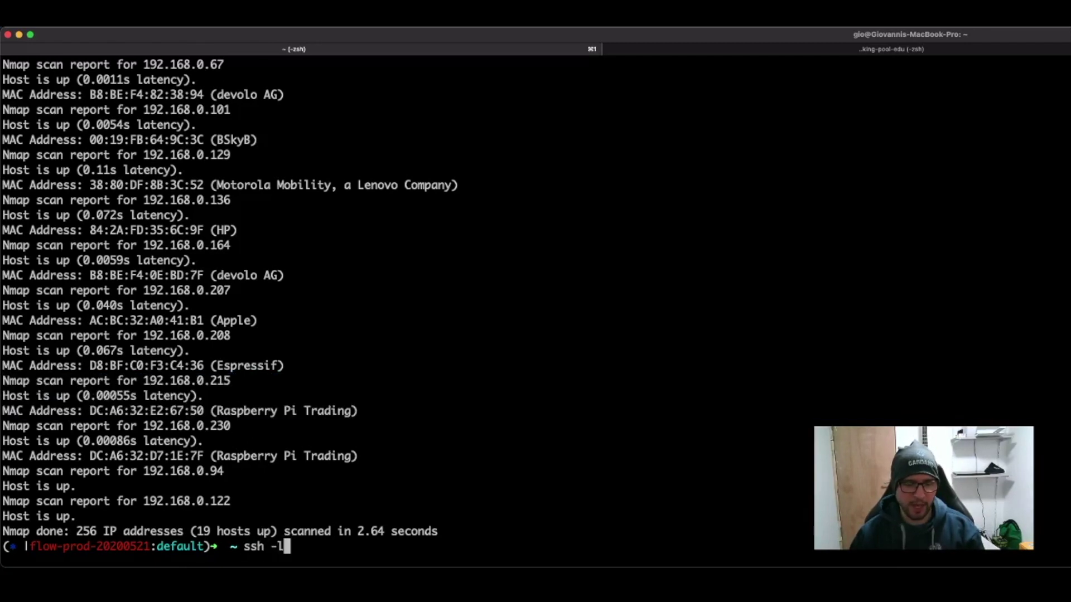
pyautogui.press('BackSpace')
pyautogui.press('BackSpace')
pyautogui.write('192.1')
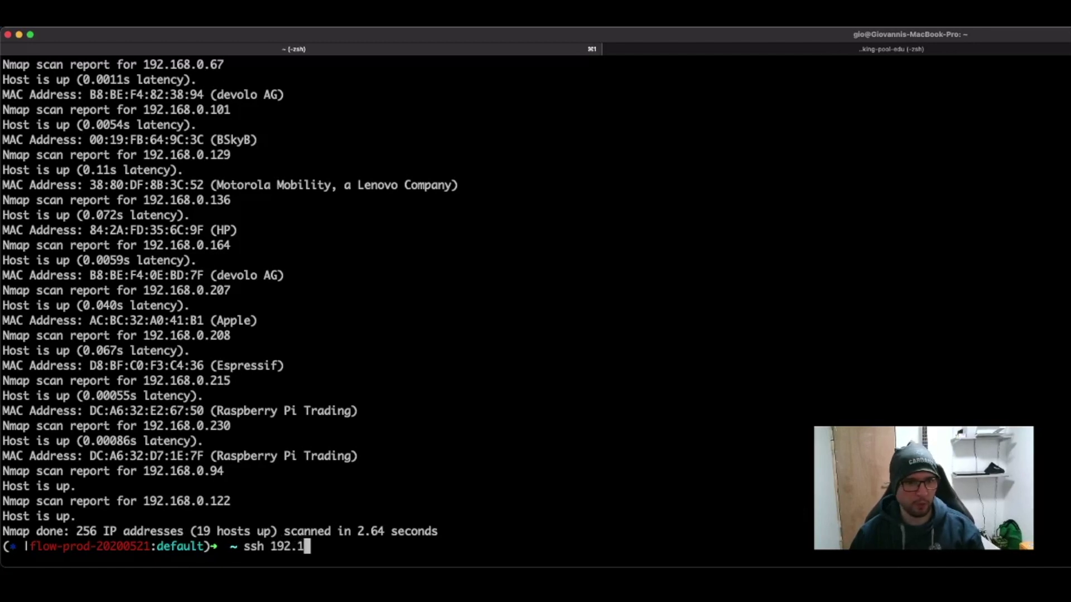
pyautogui.write('68.')
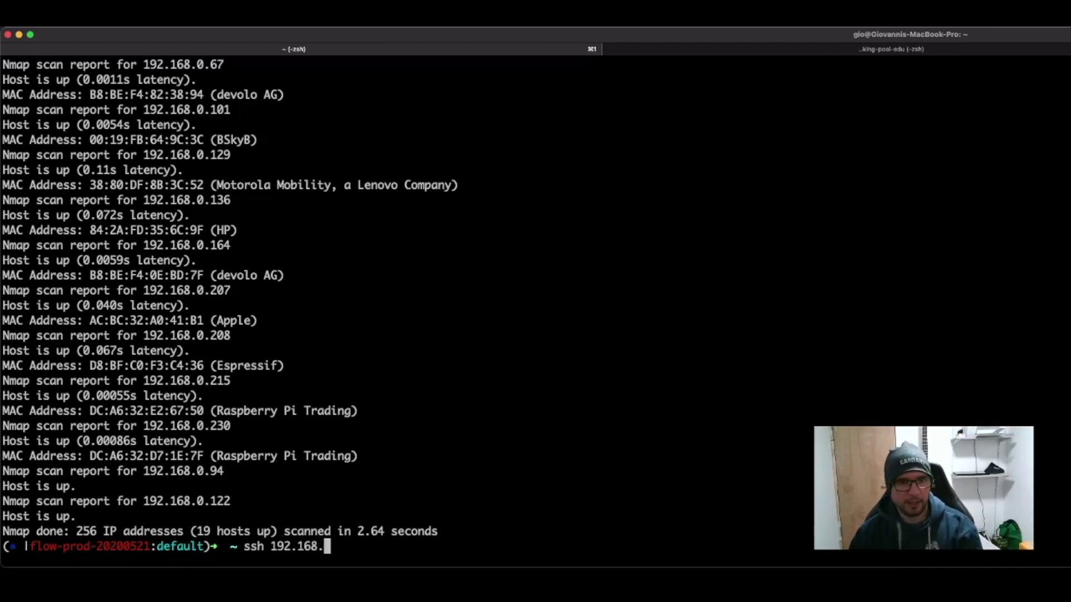
pyautogui.write('0.215')
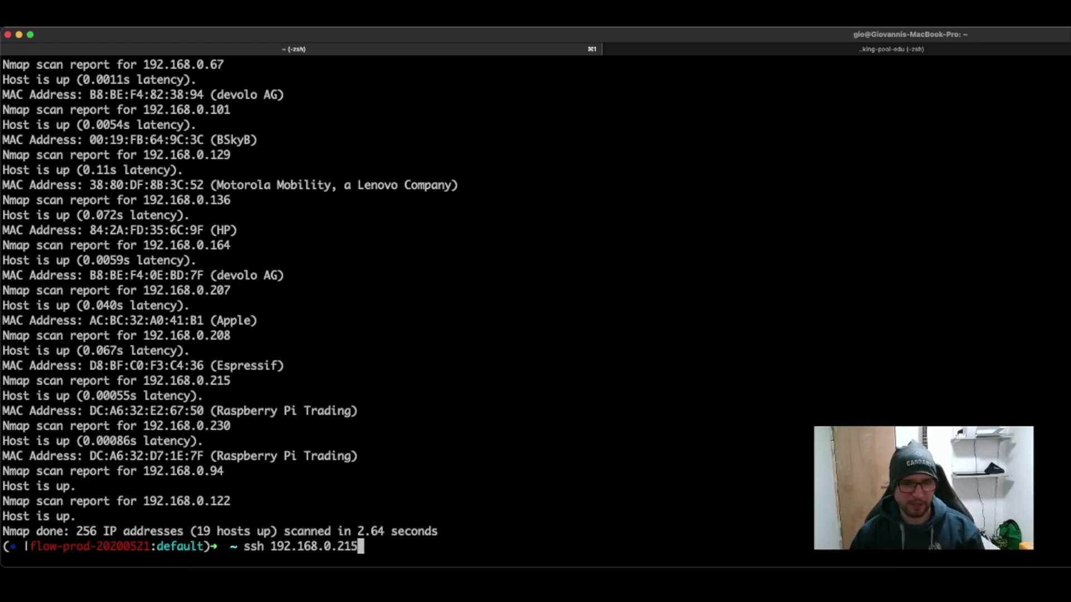
pyautogui.write(' -l pi')
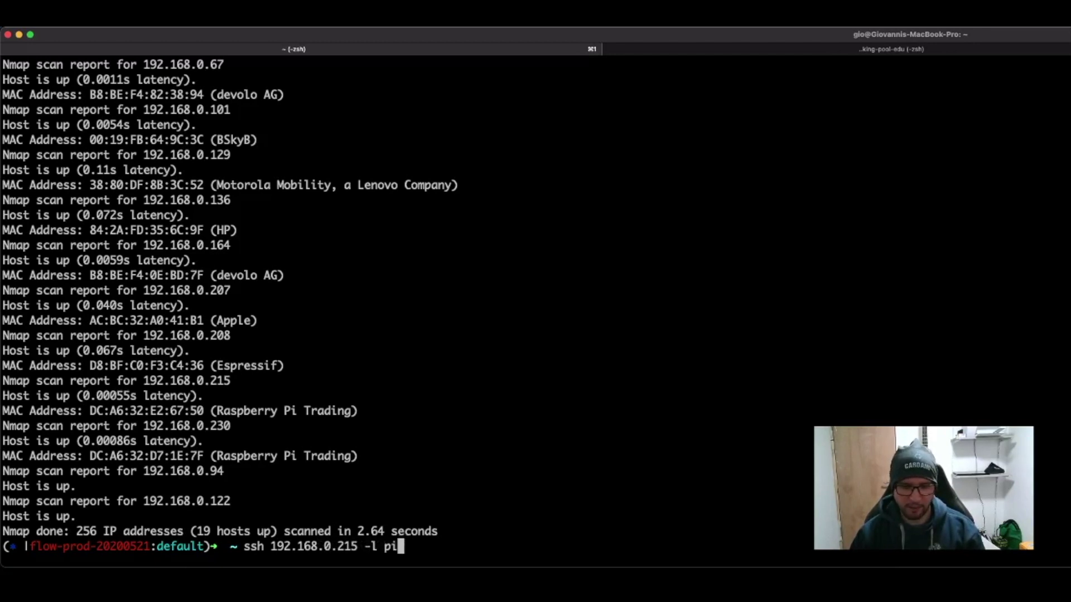
pyautogui.press('Return')
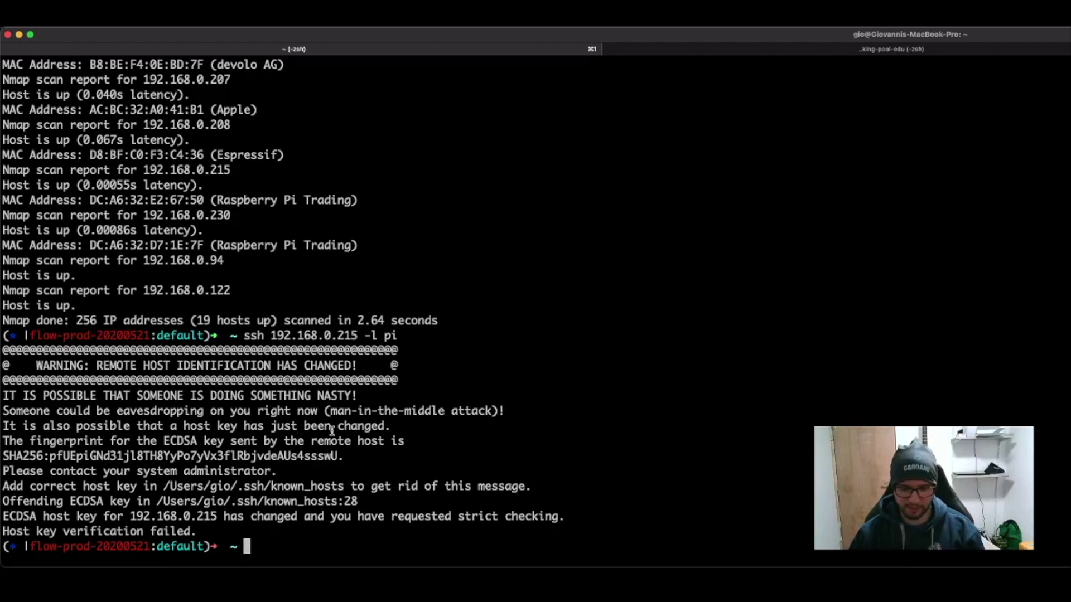
pyautogui.write('vi')
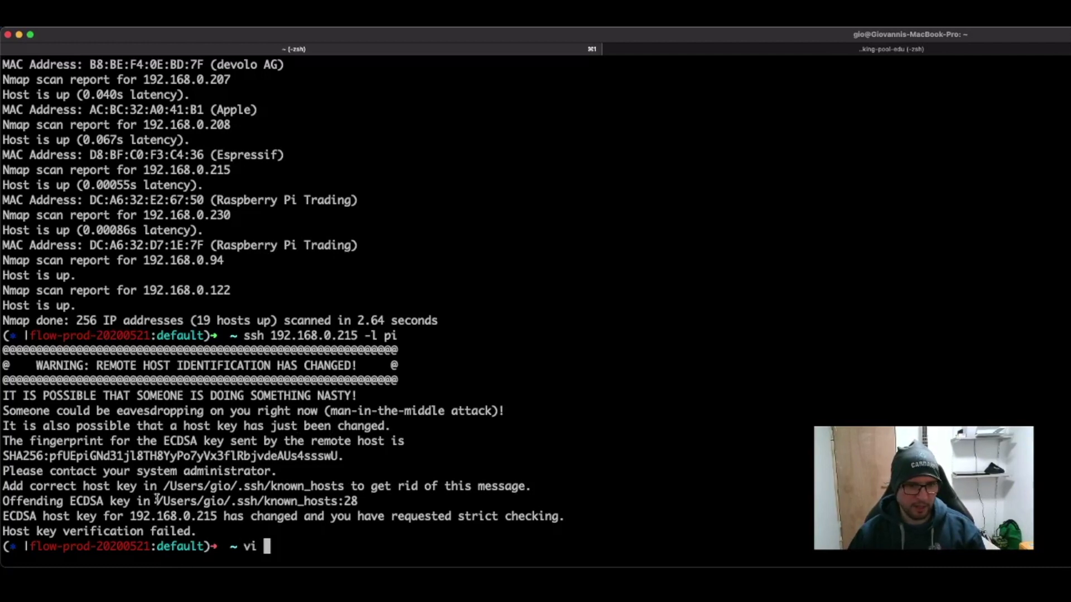
# Delete the stale 192.168.0.215 line from known_hosts in vi, save with :wq, and rerun ssh
pyautogui.moveTo(157, 500); pyautogui.dragTo(338, 502)
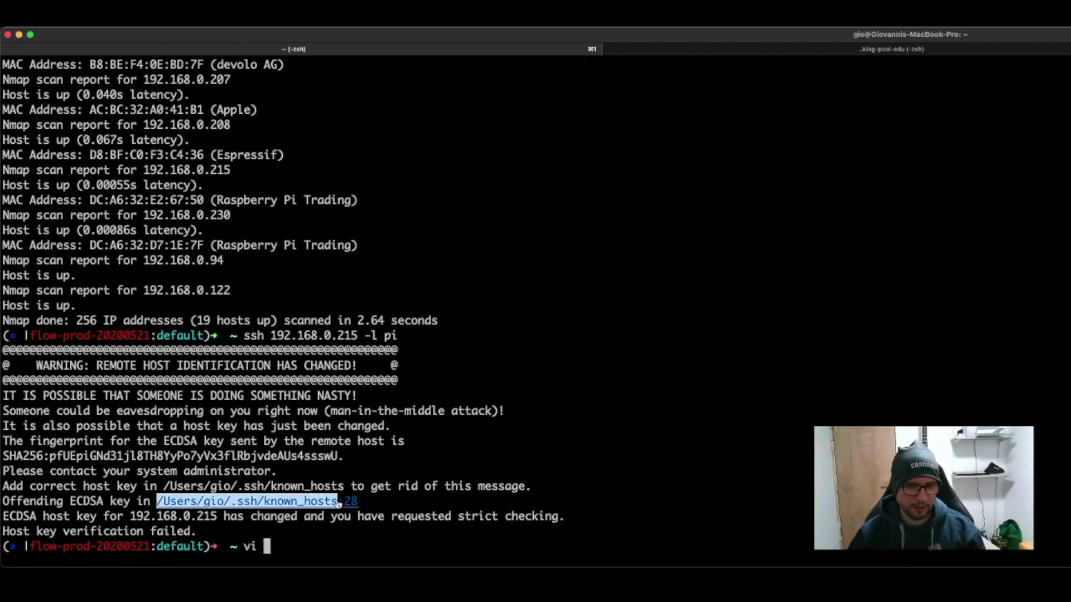
pyautogui.write('/Users/gio/.ssh/known_hosts')
pyautogui.press('Return')
pyautogui.press('Down')
pyautogui.press('Down')
pyautogui.press('Down')
pyautogui.press('Down')
pyautogui.press('Down')
pyautogui.press('Down')
pyautogui.press('Down')
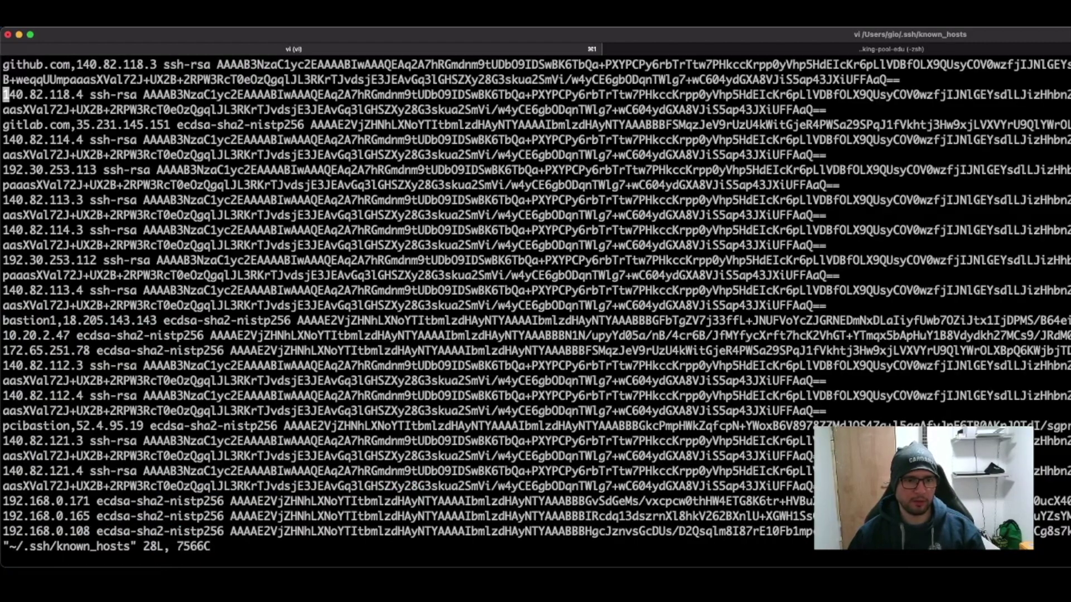
pyautogui.press('Down')
pyautogui.press('Down')
pyautogui.press('Down')
pyautogui.press('Down')
pyautogui.press('Down')
pyautogui.press('Down')
pyautogui.press('Down')
pyautogui.press('Down')
pyautogui.press('Down')
pyautogui.press('Down')
pyautogui.press('Down')
pyautogui.press('Down')
pyautogui.press('Down')
pyautogui.press('Down')
pyautogui.press('Down')
pyautogui.press('Down')
pyautogui.press('Down')
pyautogui.press('Down')
pyautogui.press('Down')
pyautogui.press('Down')
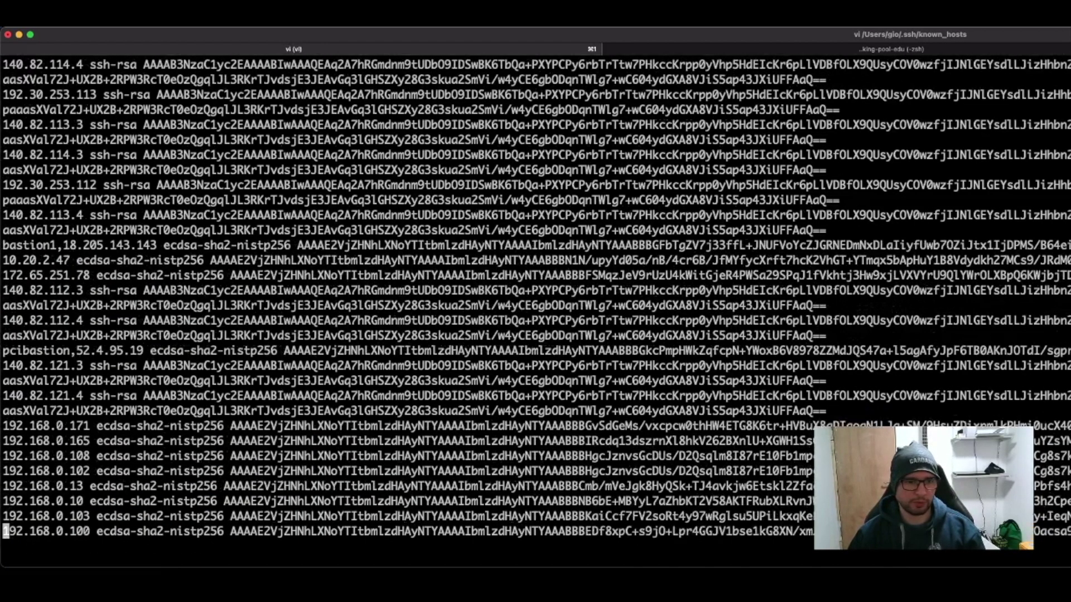
pyautogui.press('d')
pyautogui.press('d')
pyautogui.write(':wq')
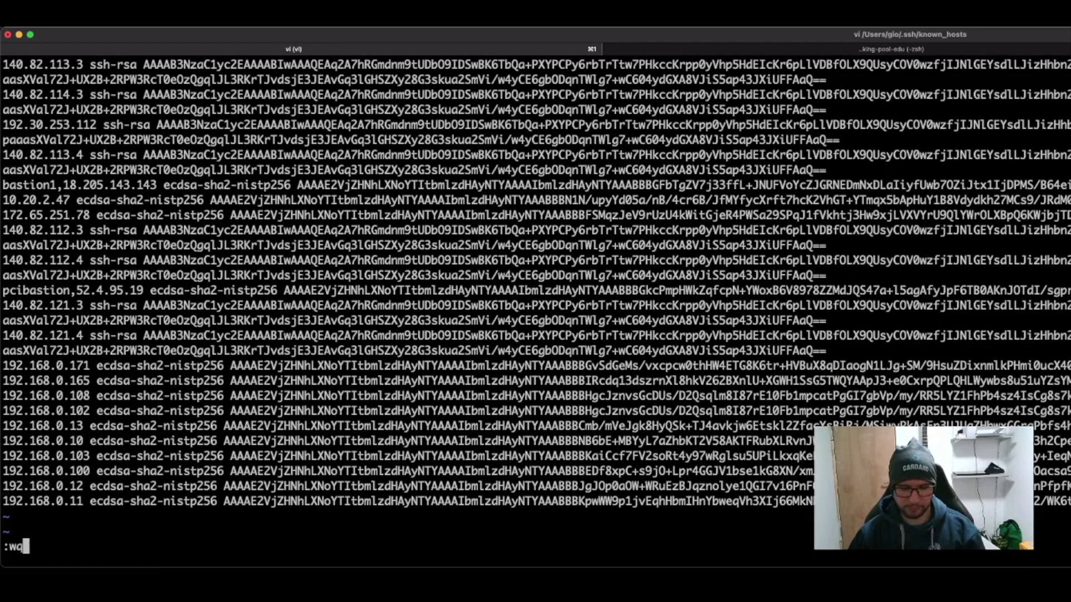
pyautogui.press('Return')
pyautogui.press('Up')
pyautogui.press('Up')
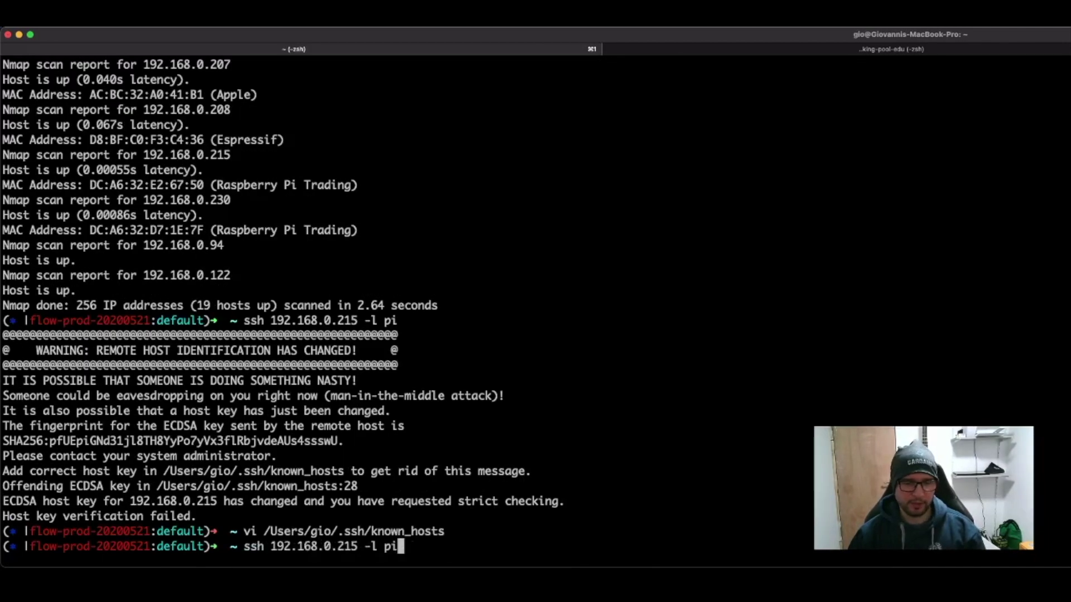
pyautogui.press('Return')
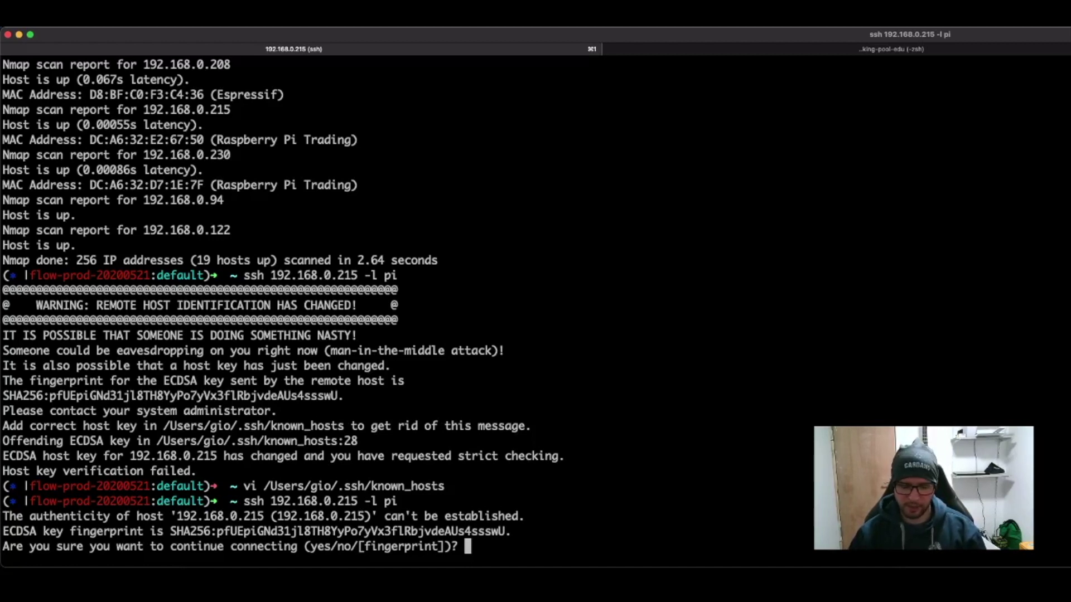
# Accept the Pi's new host key with 'yes' and enter the pi user's password
pyautogui.write('yes')
pyautogui.press('Return')
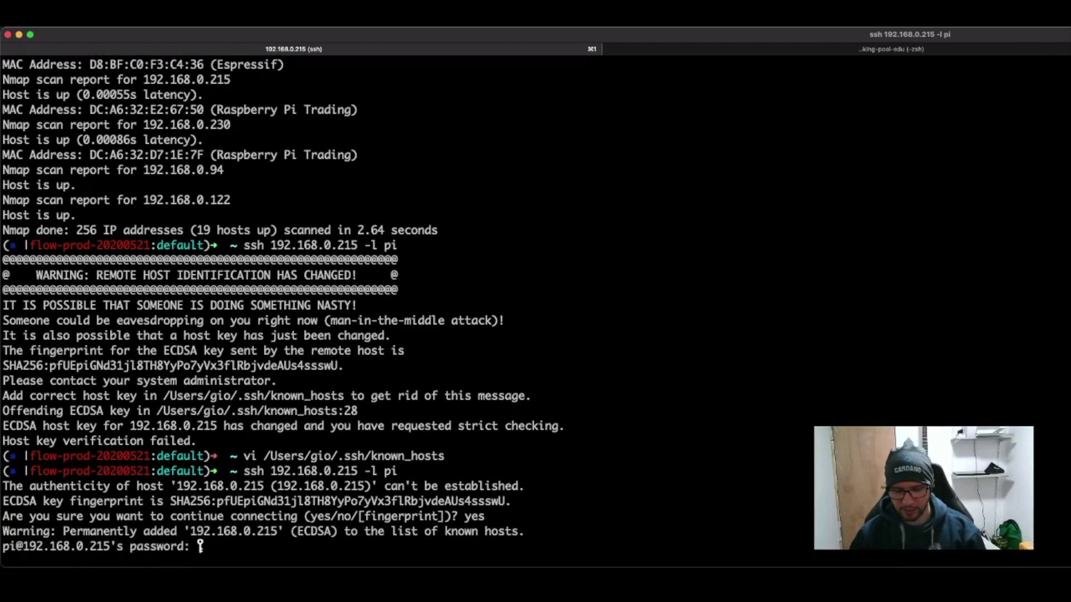
pyautogui.press('Return')
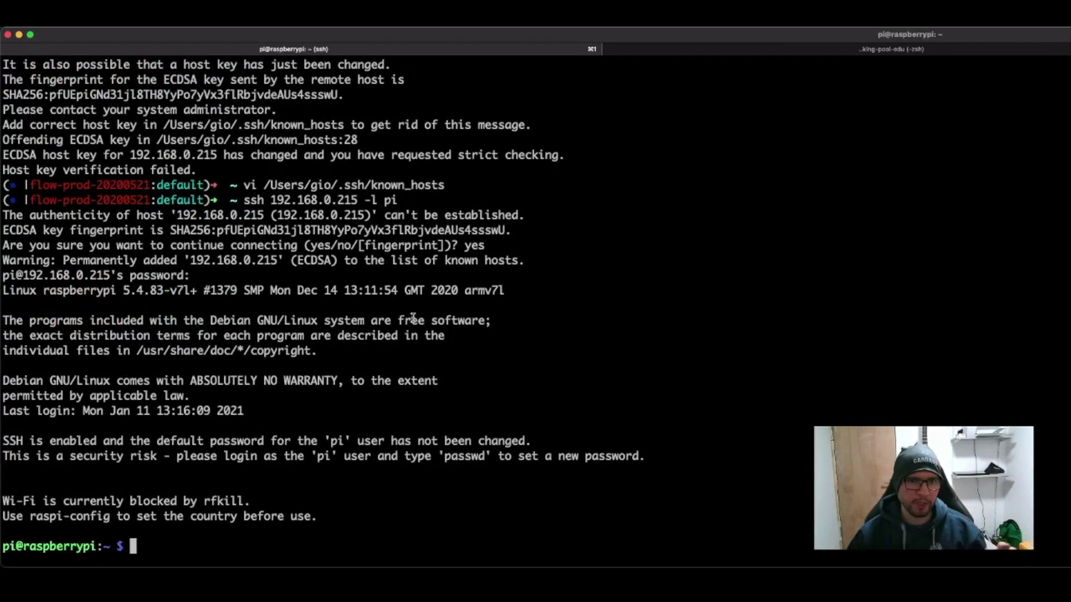
pyautogui.moveTo(487, 256); pyautogui.dragTo(2, 230)
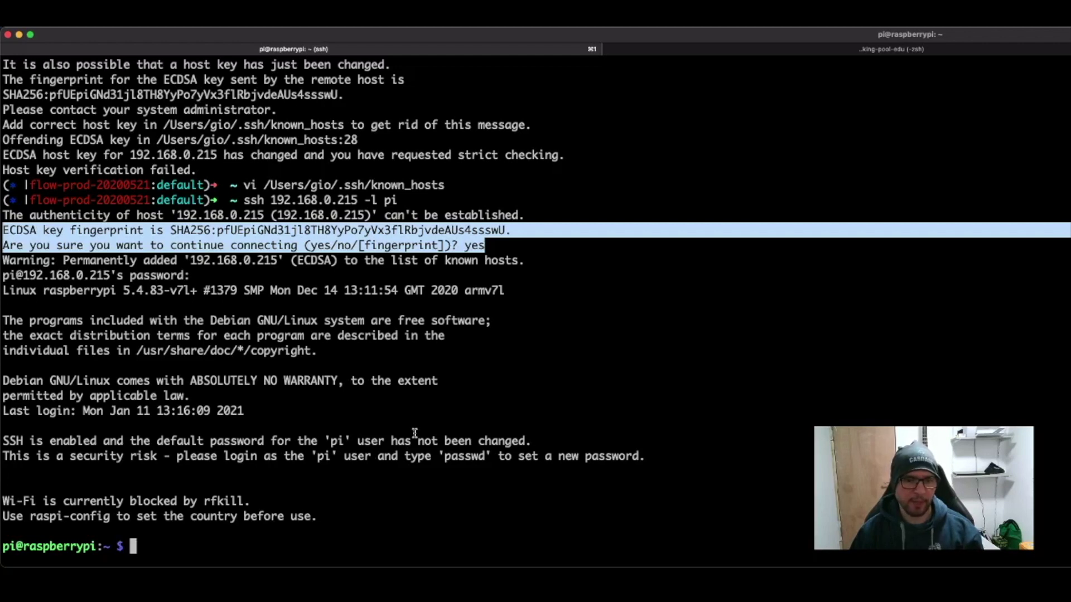
pyautogui.click(415, 415)
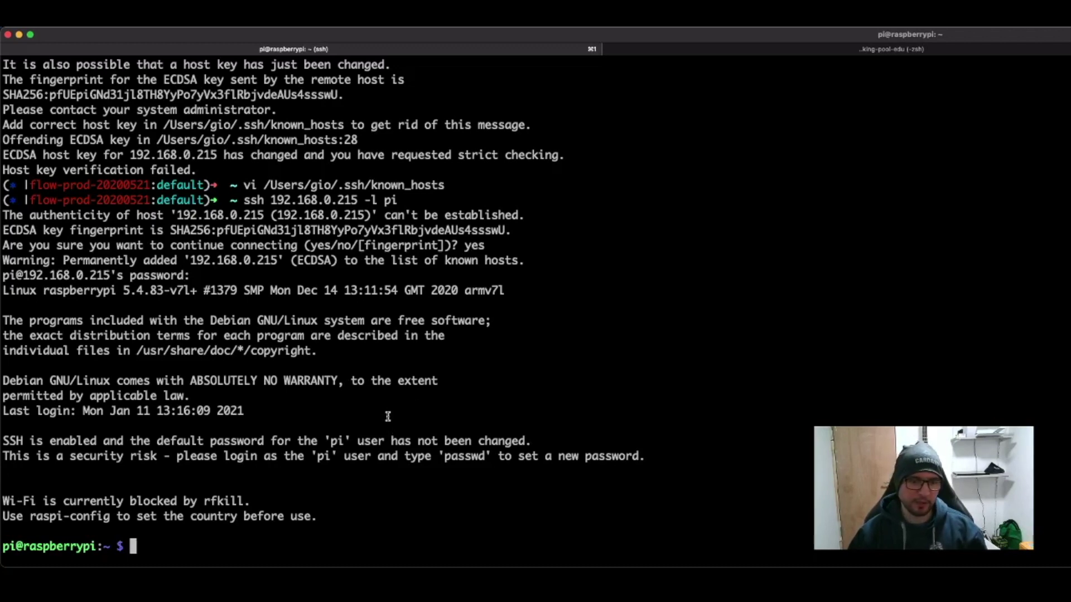
pyautogui.press('super+Tab')
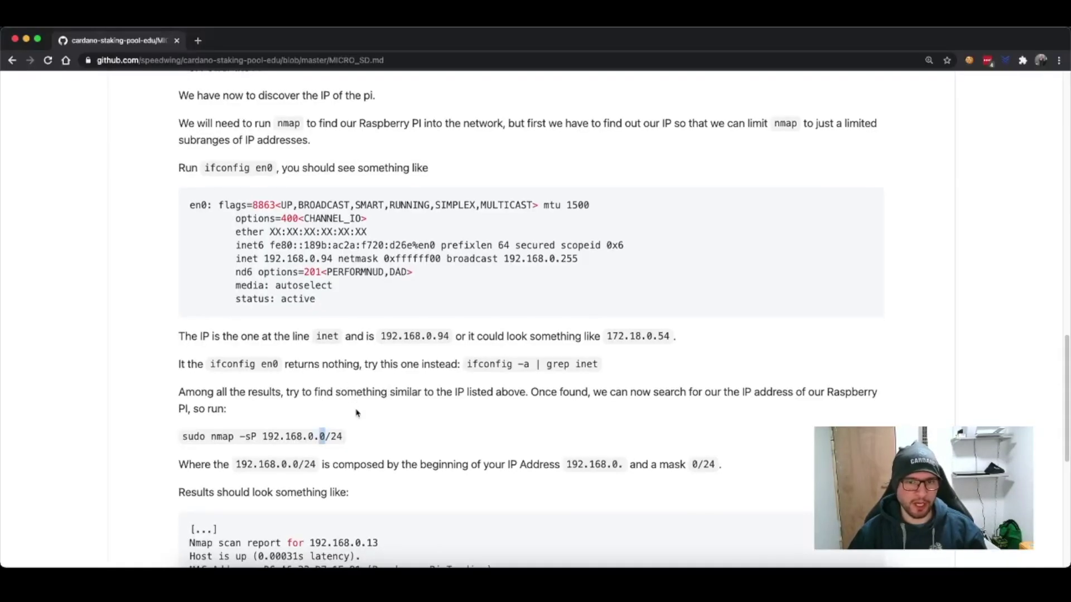
# Select the 'sudo apt-get update && sudo apt-get dist-upgrade' line under Upgrade all-the-things
pyautogui.scroll(-1, 358, 414)
pyautogui.scroll(-10, 382, 396)
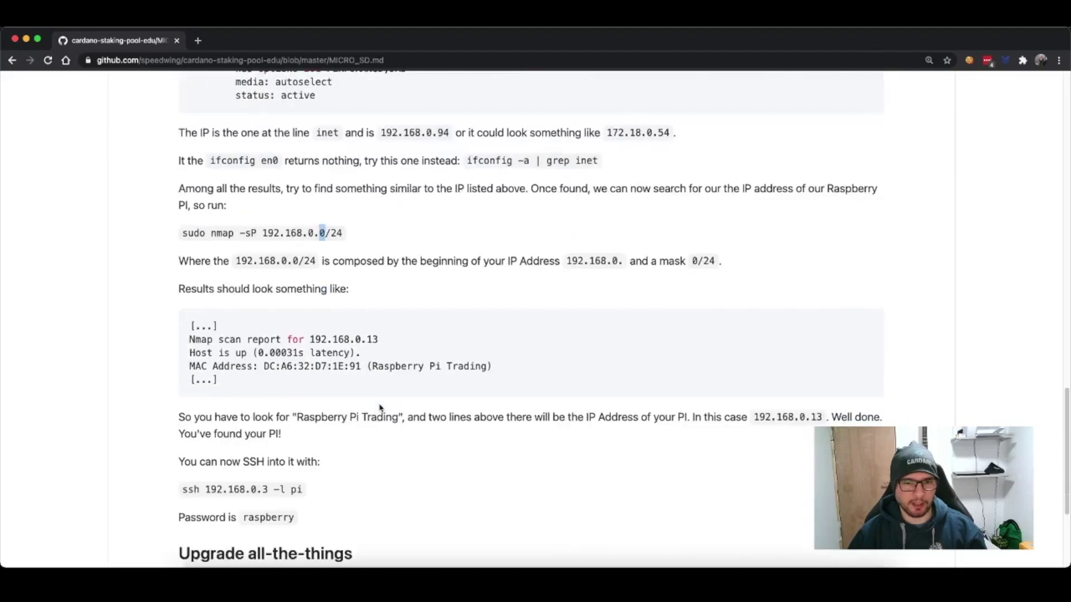
pyautogui.scroll(-3, 381, 409)
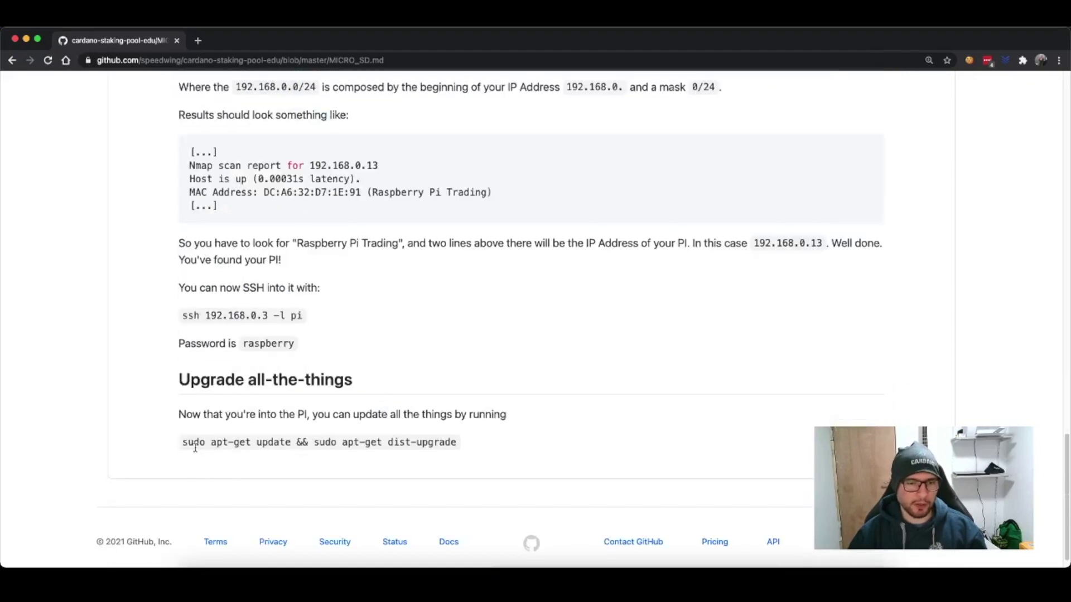
pyautogui.moveTo(181, 443); pyautogui.dragTo(292, 443)
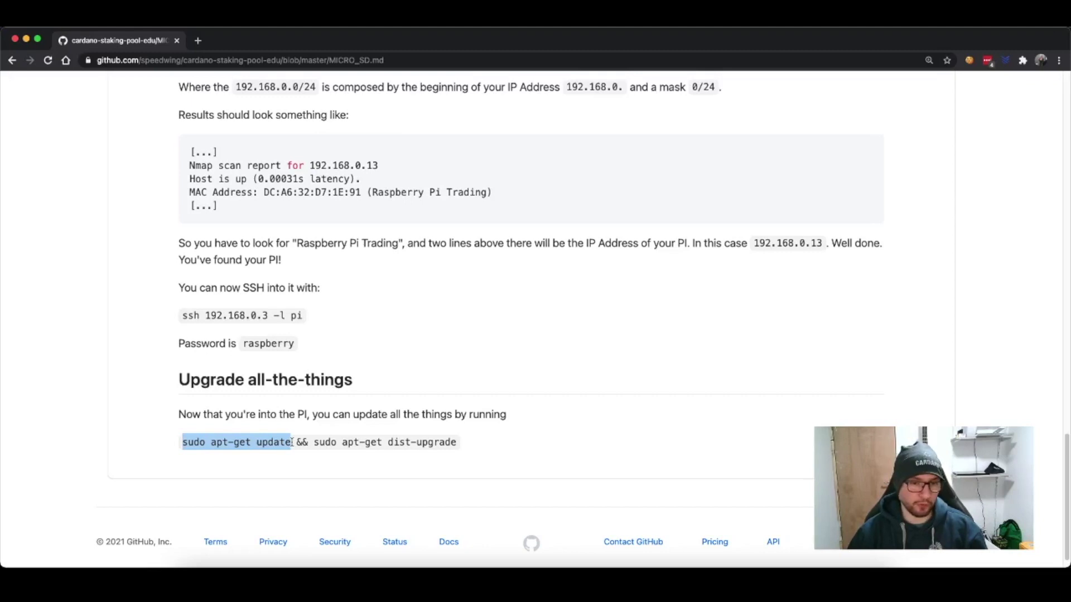
pyautogui.click(335, 439)
pyautogui.moveTo(313, 442); pyautogui.dragTo(455, 442)
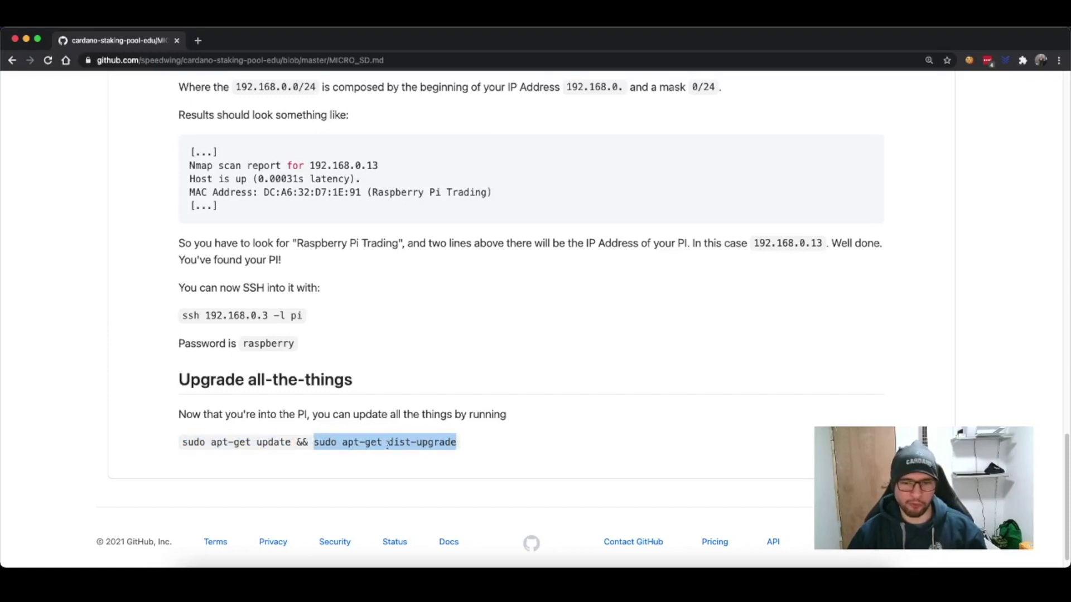
pyautogui.click(302, 442)
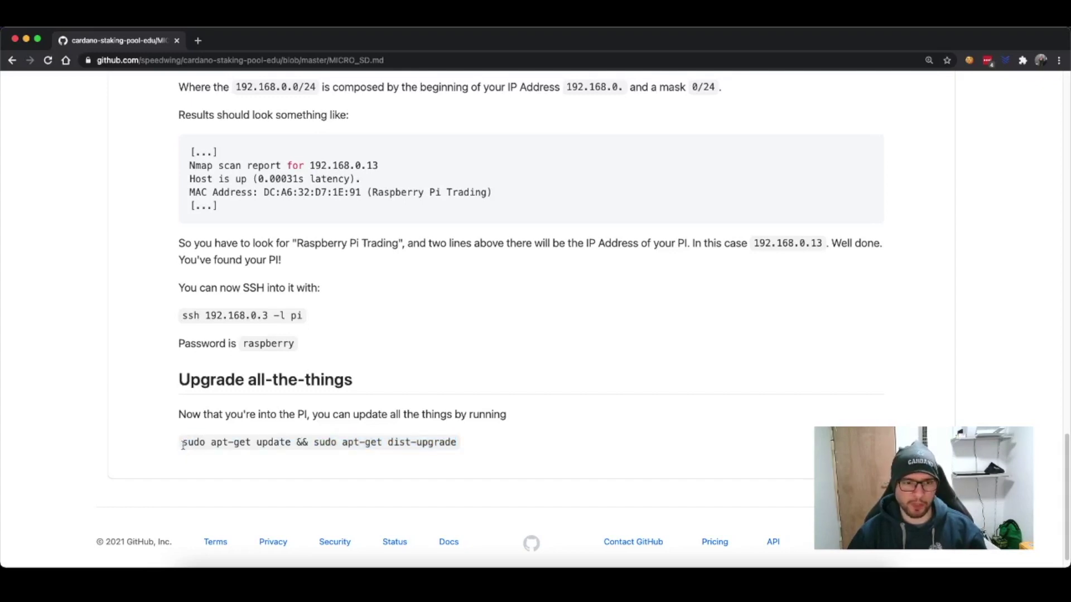
pyautogui.moveTo(183, 444); pyautogui.dragTo(187, 454)
pyautogui.press('super+c')
# Paste and run sudo apt-get update && sudo apt-get dist-upgrade on the Pi, answering Y
pyautogui.click(272, 558)
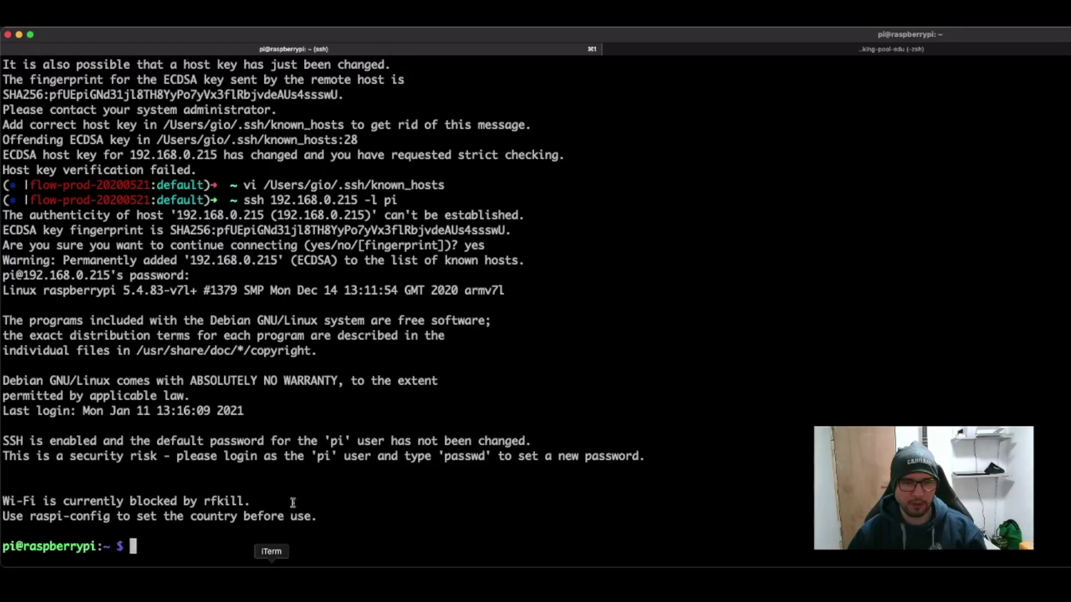
pyautogui.press('super+v')
pyautogui.press('Return')
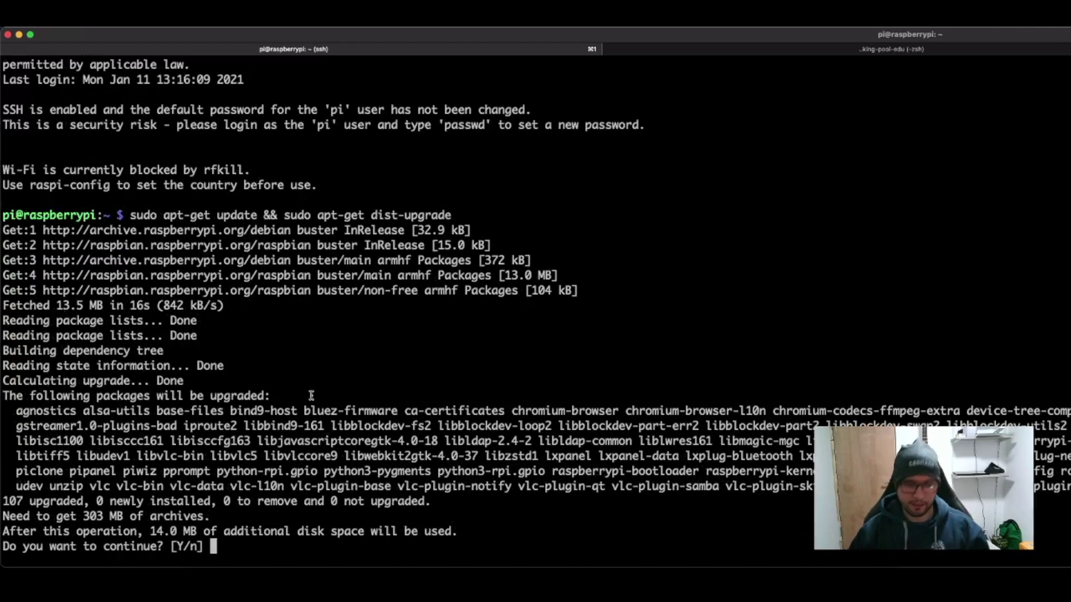
pyautogui.write('Y')
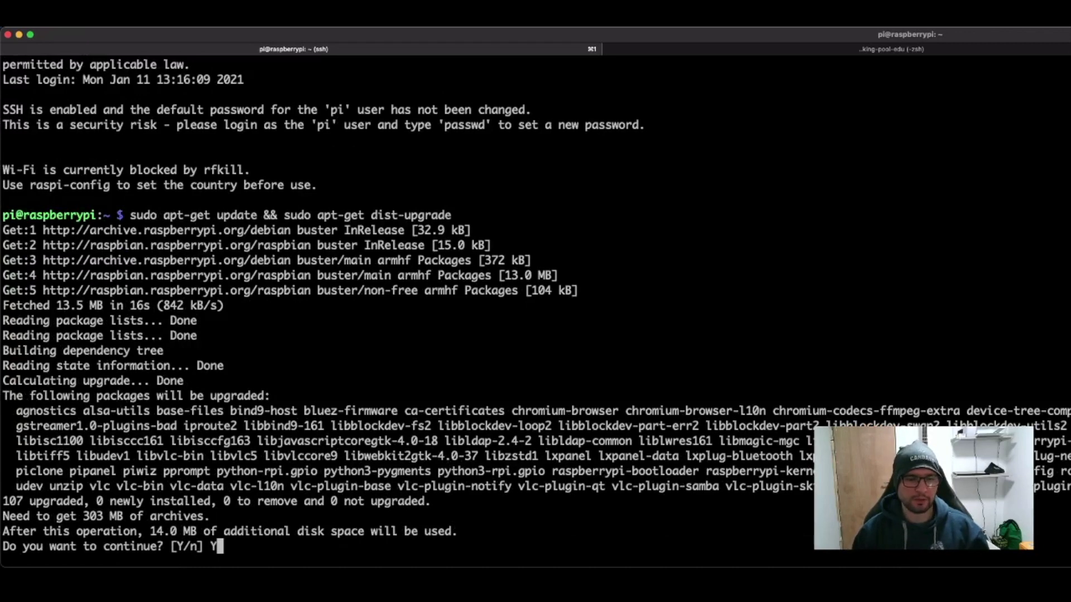
pyautogui.press('Return')
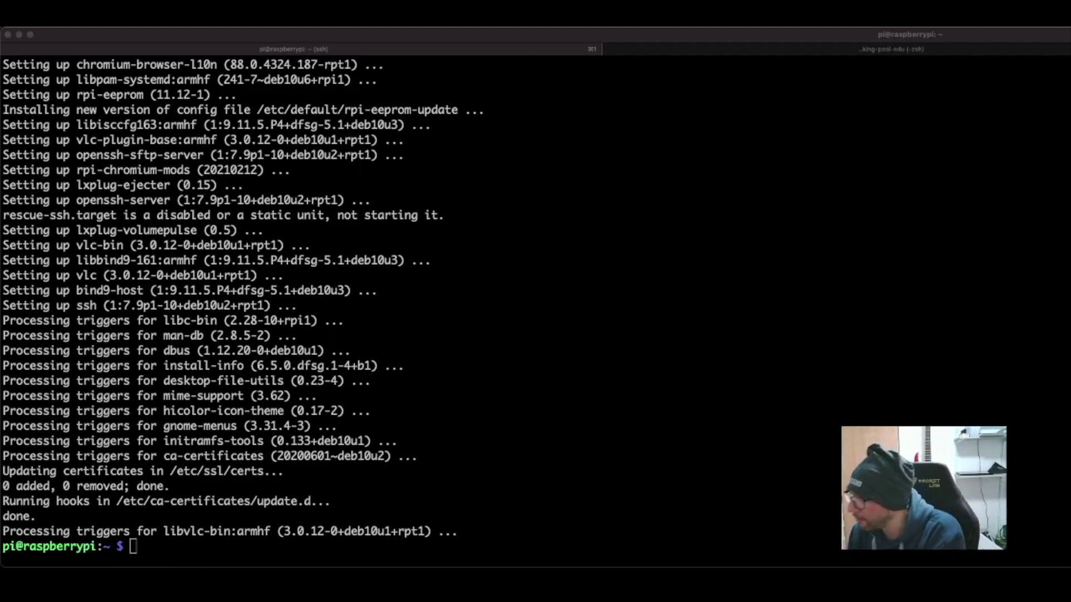
# Edit the previous upgrade command into 'apt full-upgrade' and run it on the Pi
pyautogui.click(530, 419)
pyautogui.press('Up')
pyautogui.hotkey('alt', 'Left')
pyautogui.hotkey('alt', 'Left')
pyautogui.hotkey('alt', 'Left')
pyautogui.hotkey('alt', 'Left')
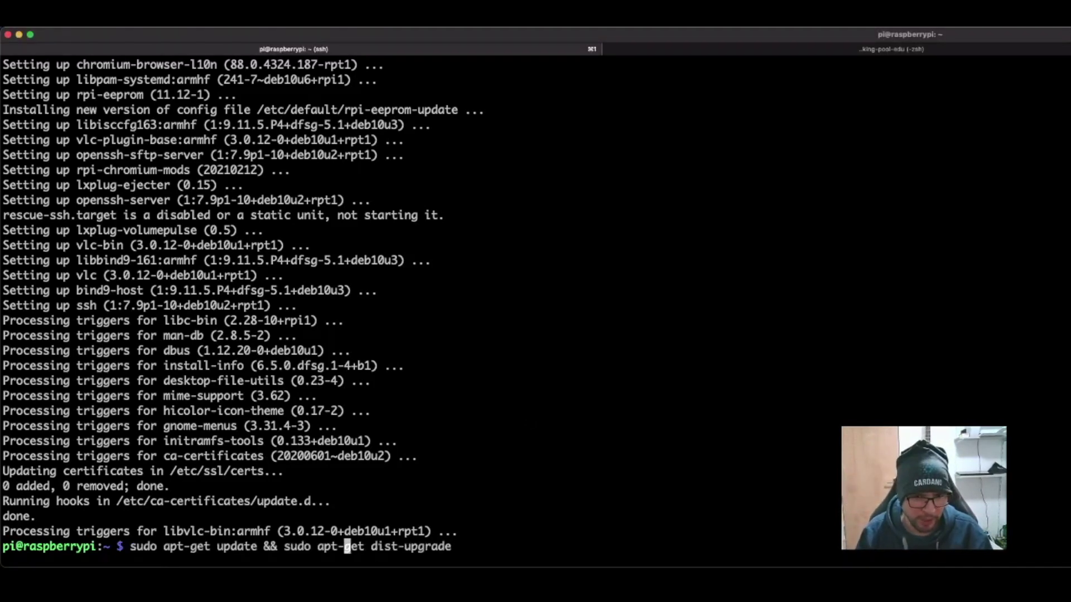
pyautogui.press('BackSpace')
pyautogui.press('BackSpace')
pyautogui.press('BackSpace')
pyautogui.press('BackSpace')
pyautogui.press('BackSpace')
pyautogui.press('BackSpace')
pyautogui.press('BackSpace')
pyautogui.press('BackSpace')
pyautogui.press('BackSpace')
pyautogui.press('BackSpace')
pyautogui.press('BackSpace')
pyautogui.press('BackSpace')
pyautogui.press('BackSpace')
pyautogui.press('BackSpace')
pyautogui.press('BackSpace')
pyautogui.press('BackSpace')
pyautogui.press('BackSpace')
pyautogui.press('BackSpace')
pyautogui.press('BackSpace')
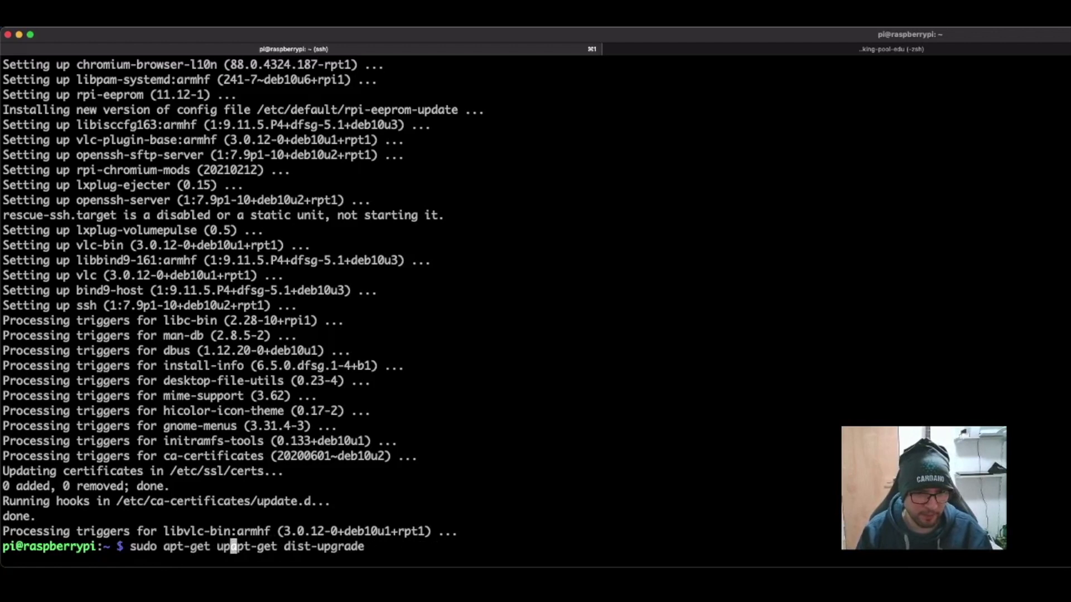
pyautogui.press('BackSpace')
pyautogui.press('BackSpace')
pyautogui.press('BackSpace')
pyautogui.press('BackSpace')
pyautogui.press('BackSpace')
pyautogui.press('BackSpace')
pyautogui.press('BackSpace')
pyautogui.press('BackSpace')
pyautogui.press('BackSpace')
pyautogui.hotkey('alt', 'Right')
pyautogui.hotkey('alt', 'Right')
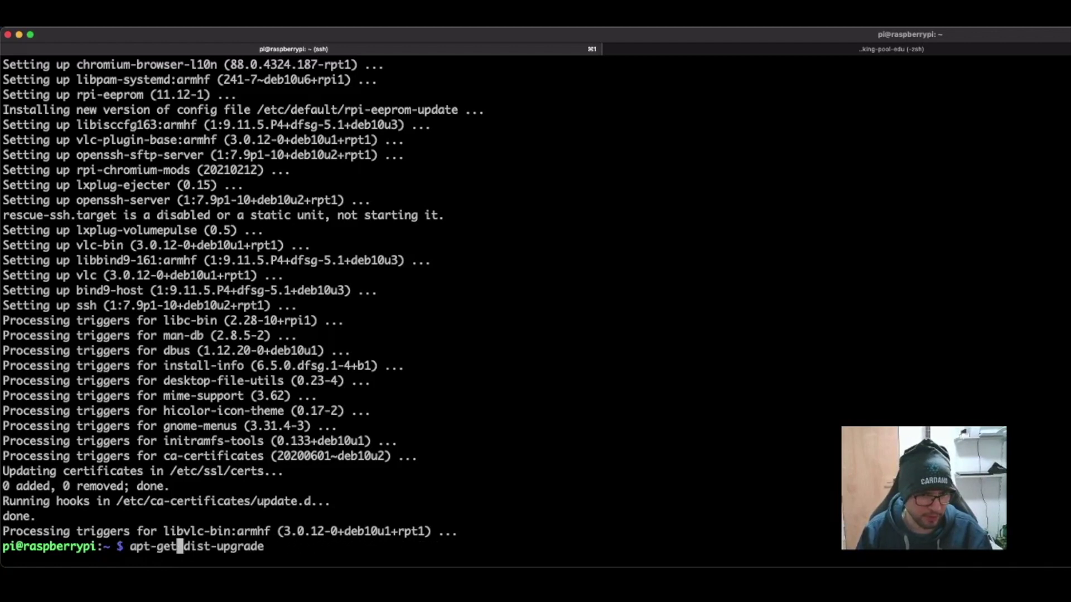
pyautogui.press('BackSpace')
pyautogui.press('BackSpace')
pyautogui.press('BackSpace')
pyautogui.press('BackSpace')
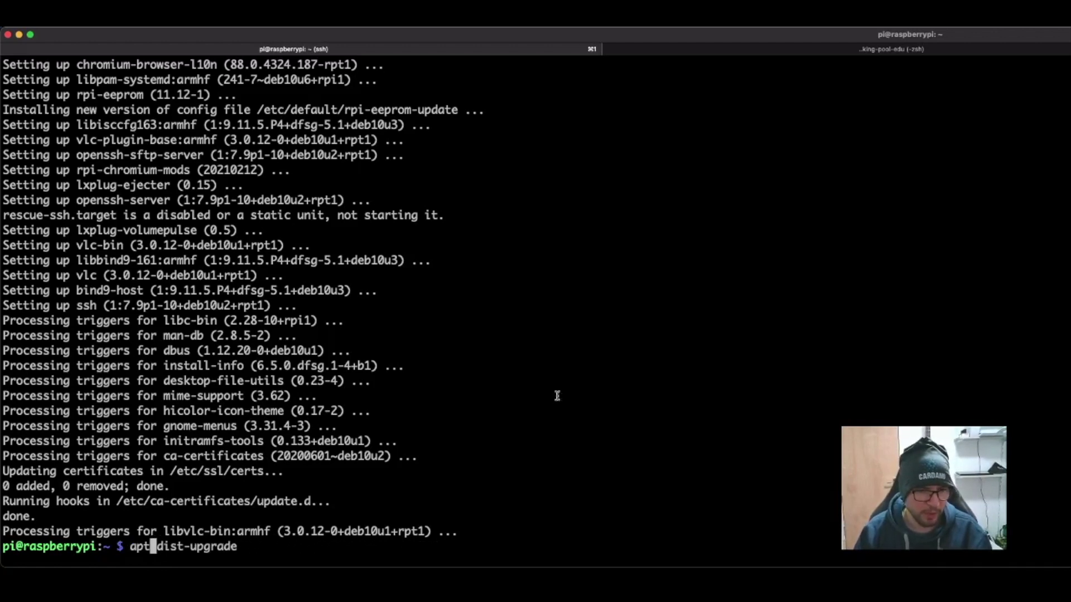
pyautogui.hotkey('alt', 'Right')
pyautogui.press('BackSpace')
pyautogui.press('BackSpace')
pyautogui.press('BackSpace')
pyautogui.press('BackSpace')
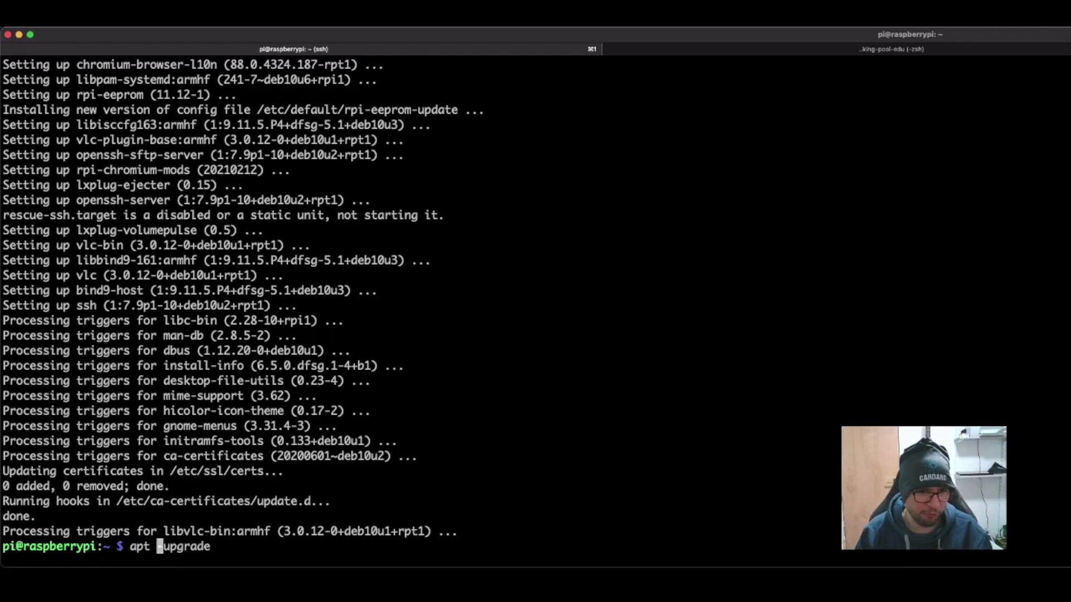
pyautogui.write('full')
pyautogui.press('Return')
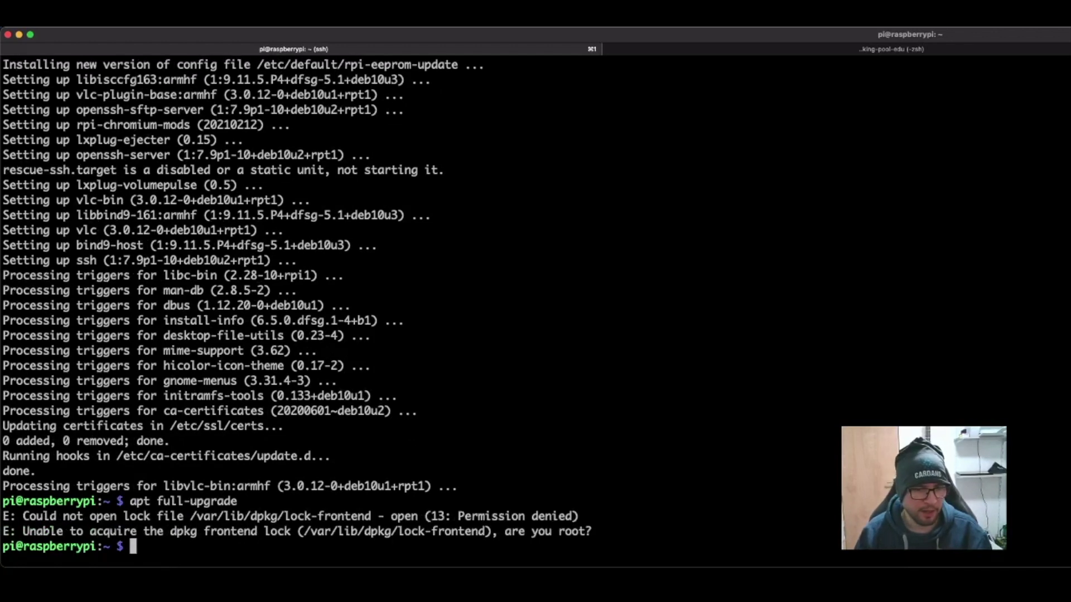
# Rerun it as 'sudo apt full-upgrade', confirming nothing is left to upgrade
pyautogui.press('Up')
pyautogui.hotkey('alt', 'Left')
pyautogui.hotkey('alt', 'Left')
pyautogui.hotkey('alt', 'Left')
pyautogui.write('sudo')
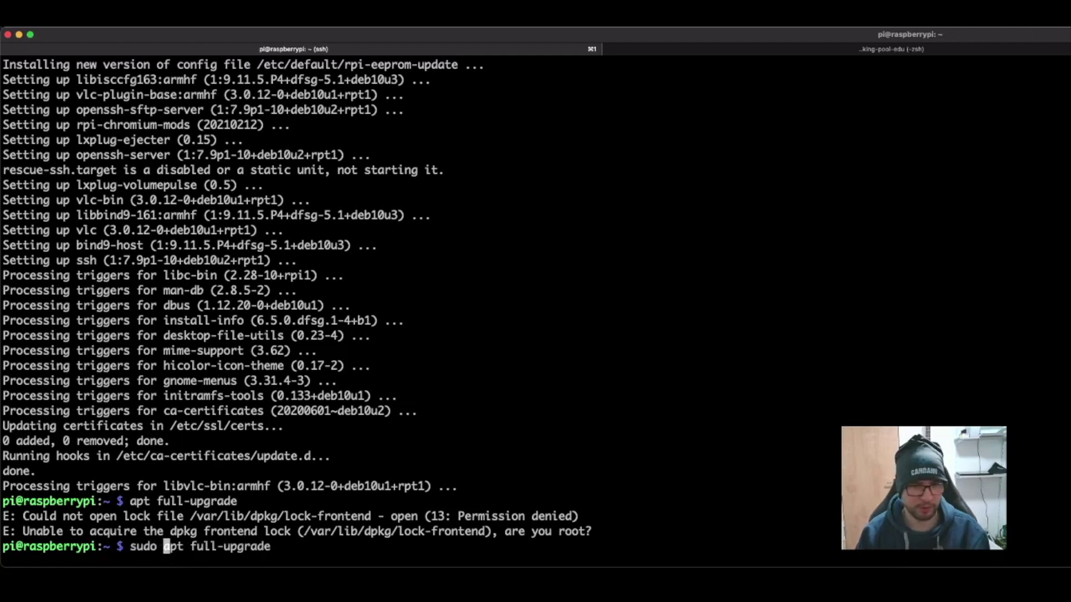
pyautogui.press('Return')
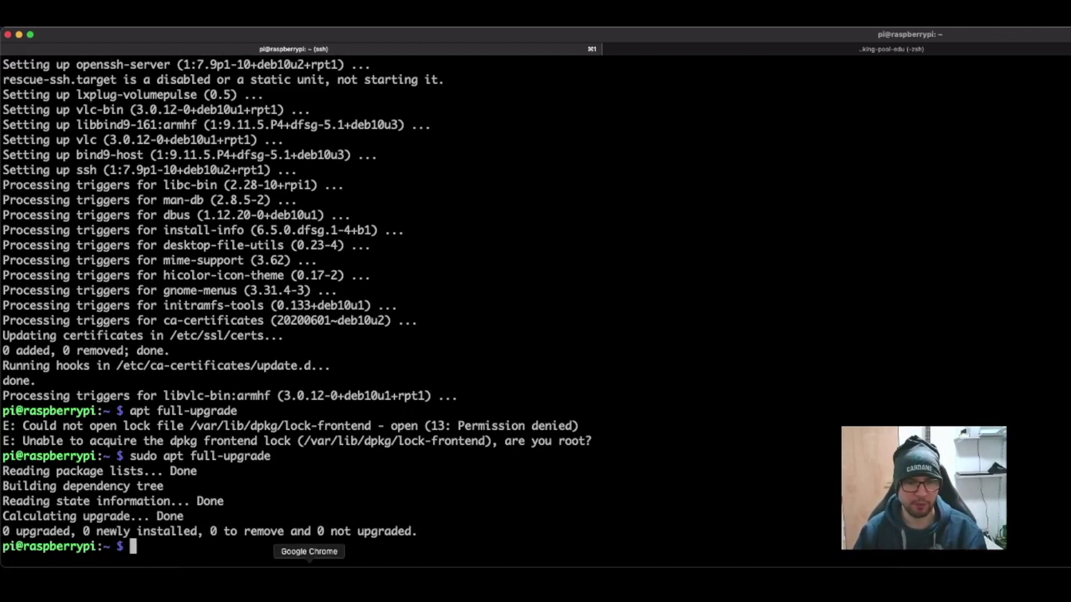
pyautogui.click(309, 583)
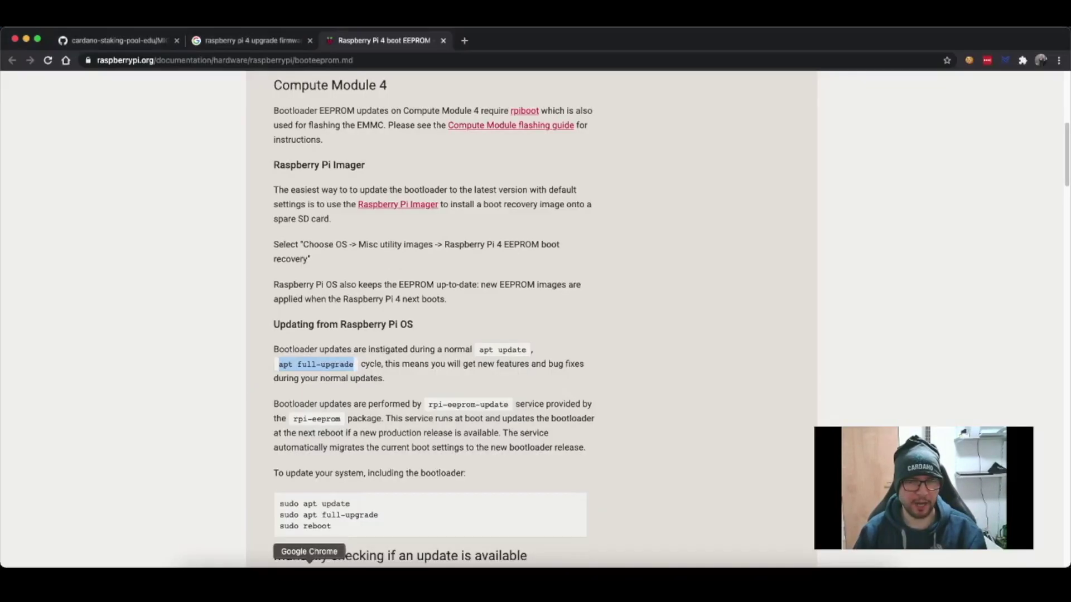
# Return to the GitHub MICRO_SD.md guide tab and review its SSH login and Upgrade all-the-things instructions
pyautogui.click(144, 40)
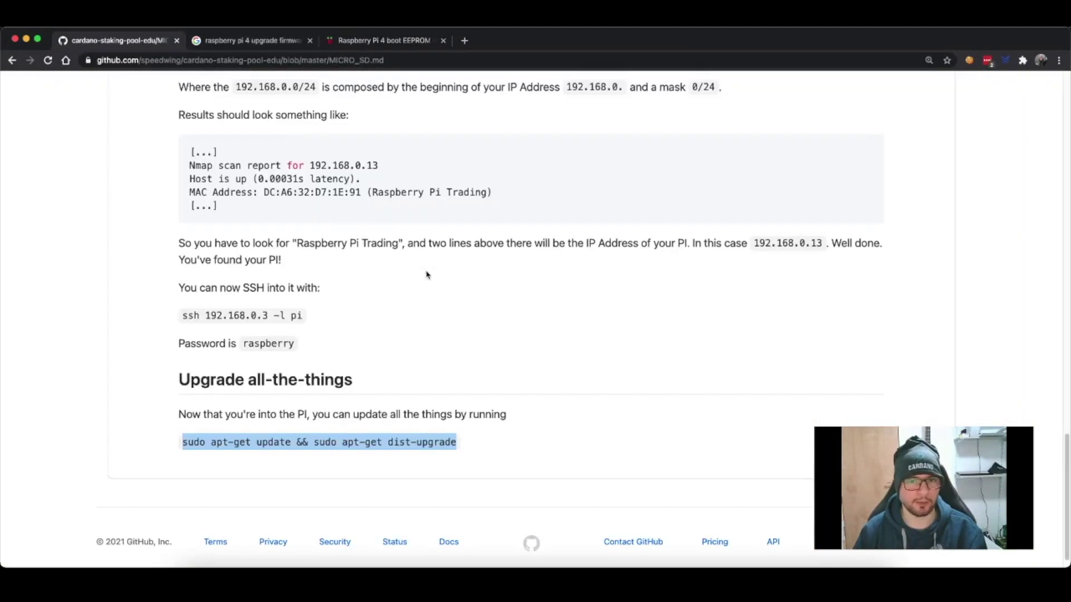
pyautogui.scroll(3, 425, 269)
pyautogui.scroll(-3, 424, 268)
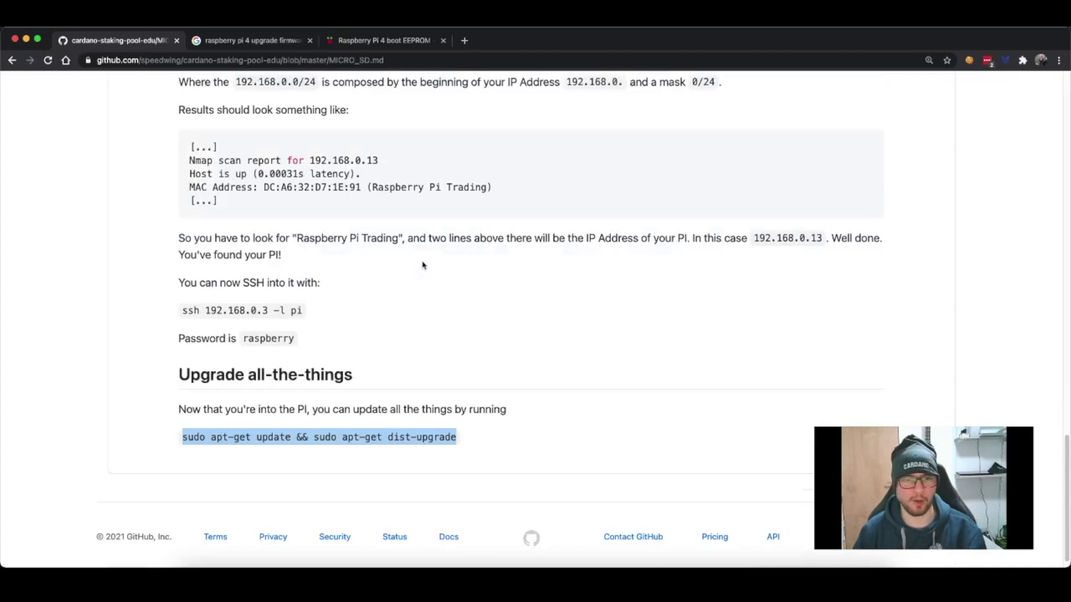
pyautogui.scroll(3, 422, 265)
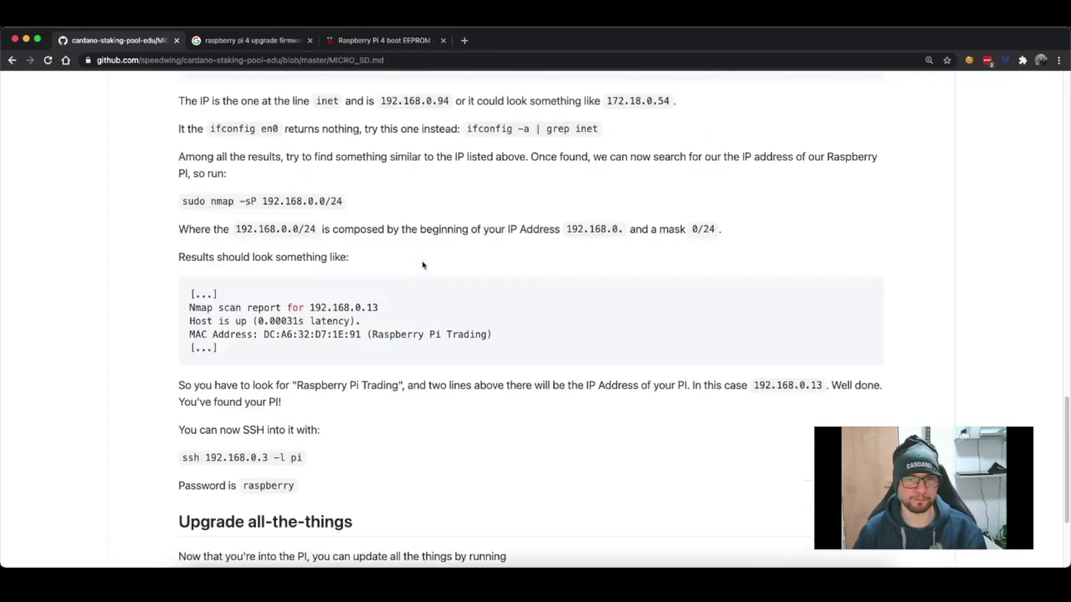
pyautogui.scroll(-1, 422, 265)
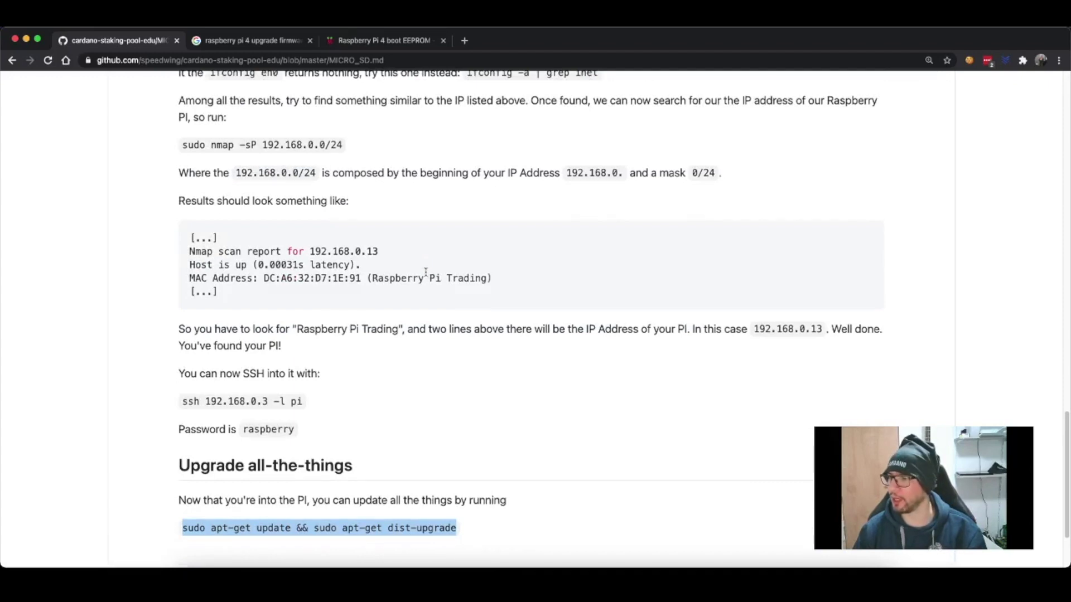
pyautogui.press('super+Tab')
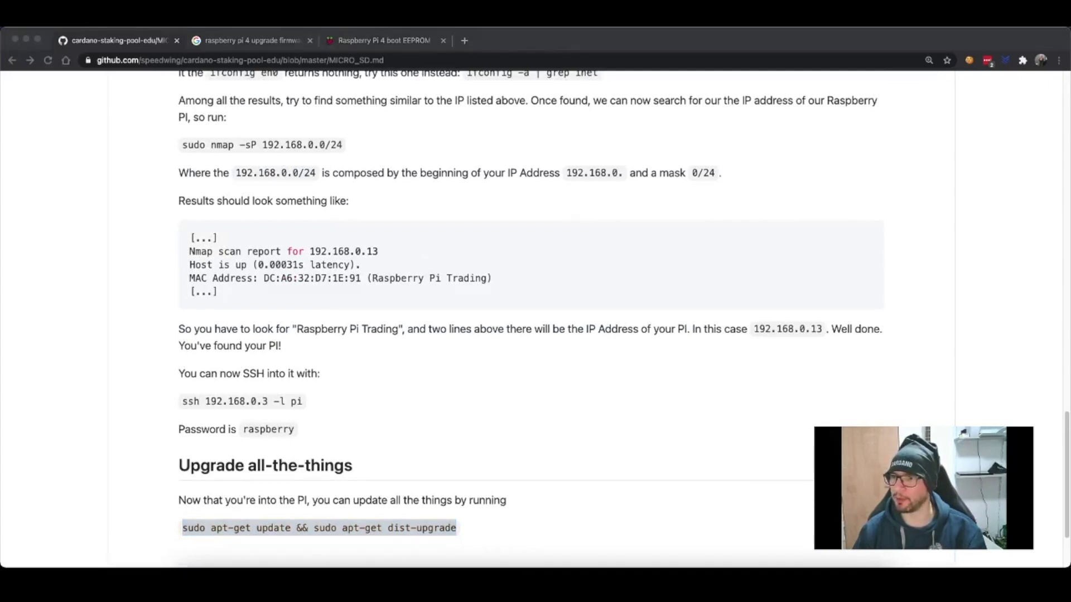
pyautogui.press('super+Tab')
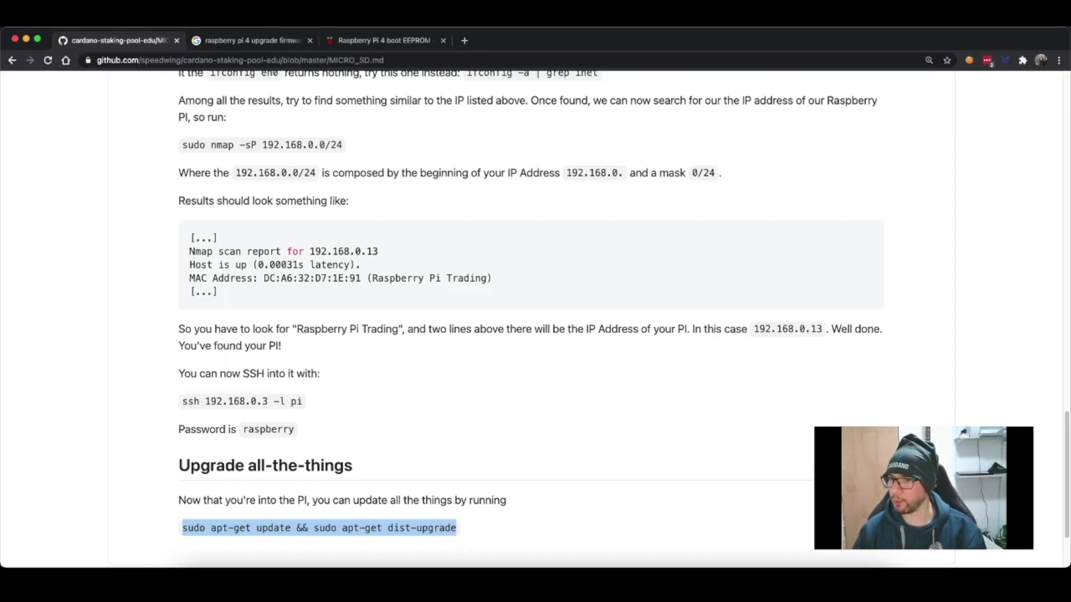
pyautogui.press('super+Tab')
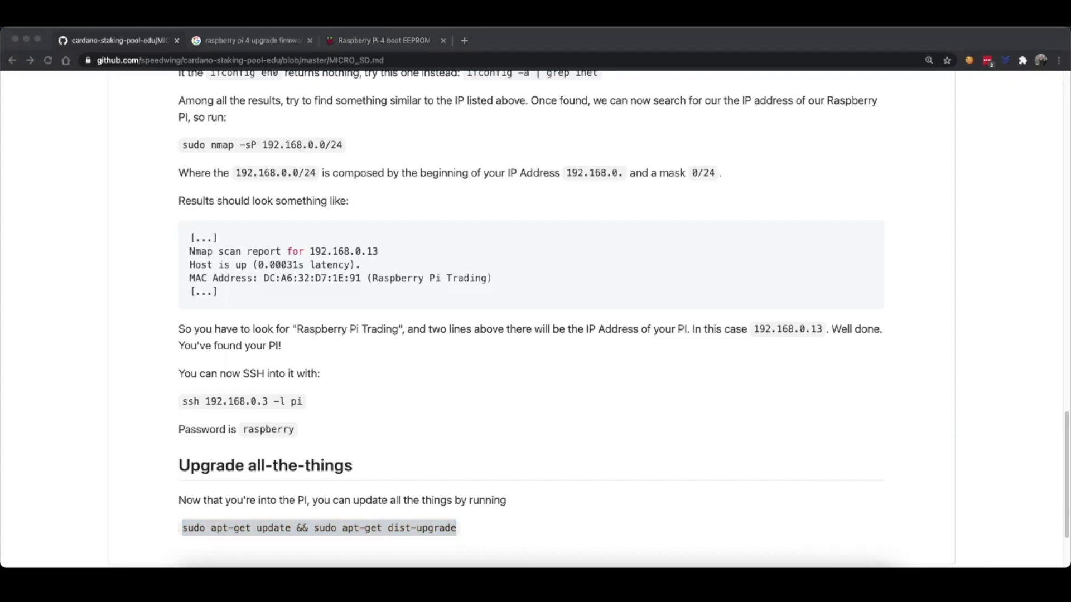